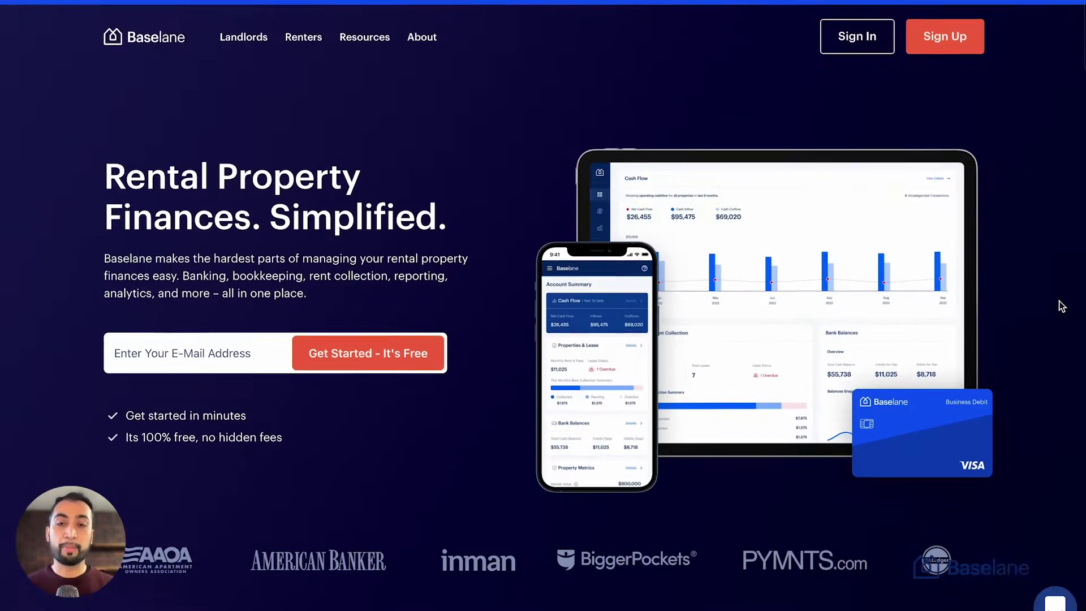
Scroll down through the feature sections of the Baselane marketing homepage.
scroll(1060, 300, "down", 5)
scroll(1060, 297, "down", 5)
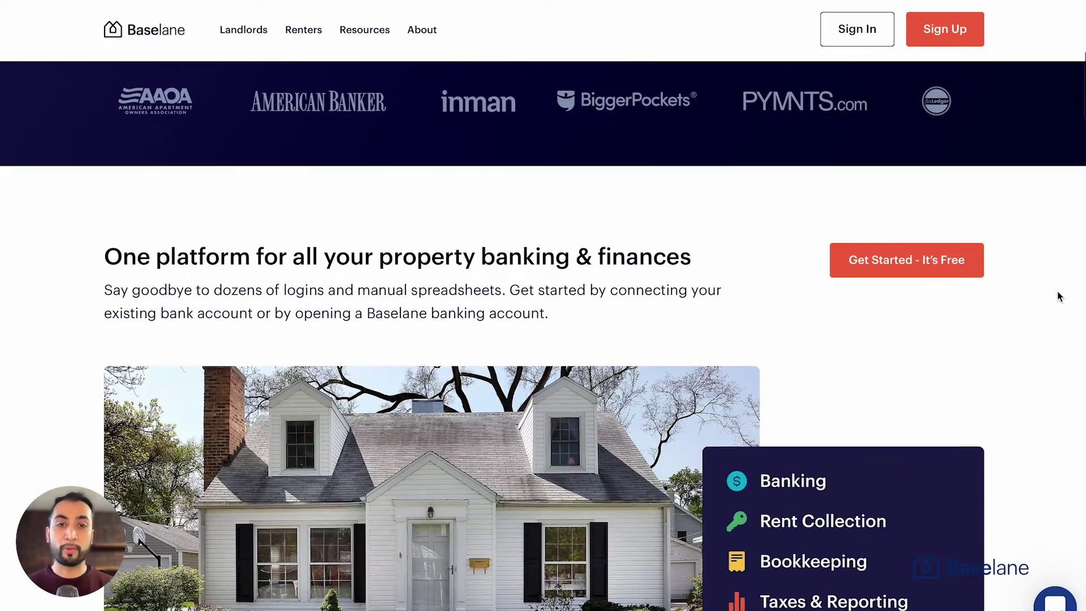
scroll(1060, 297, "down", 4)
scroll(1059, 298, "down", 10)
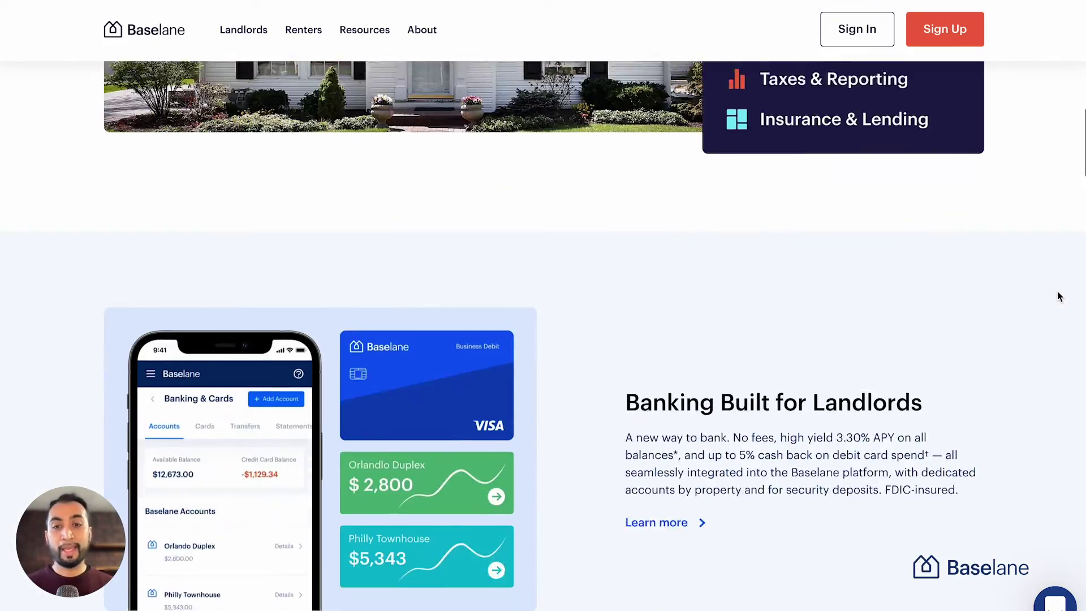
scroll(1059, 297, "down", 8)
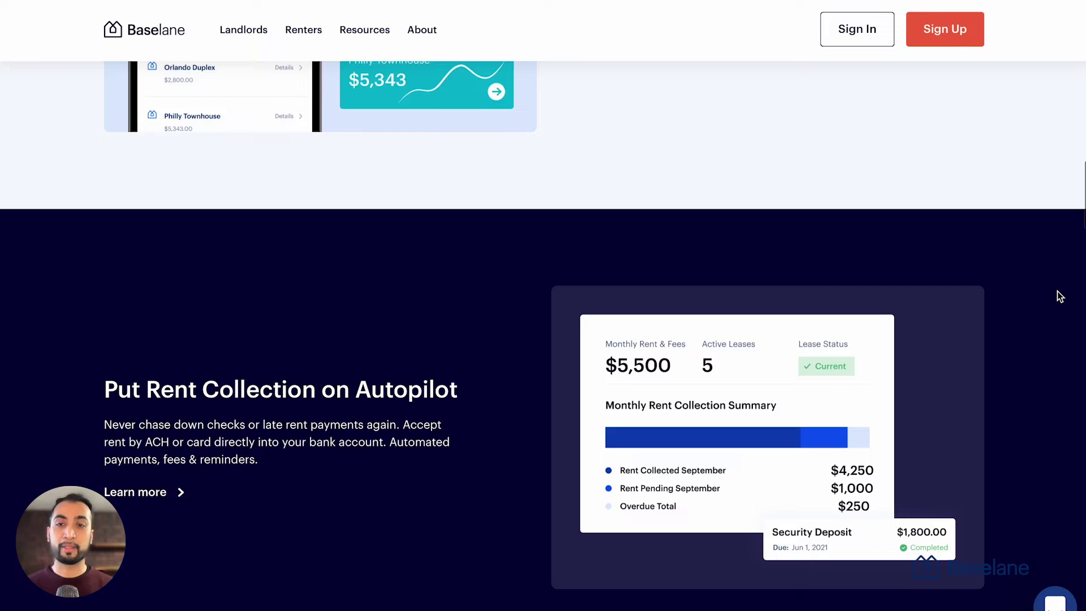
scroll(1059, 298, "down", 10)
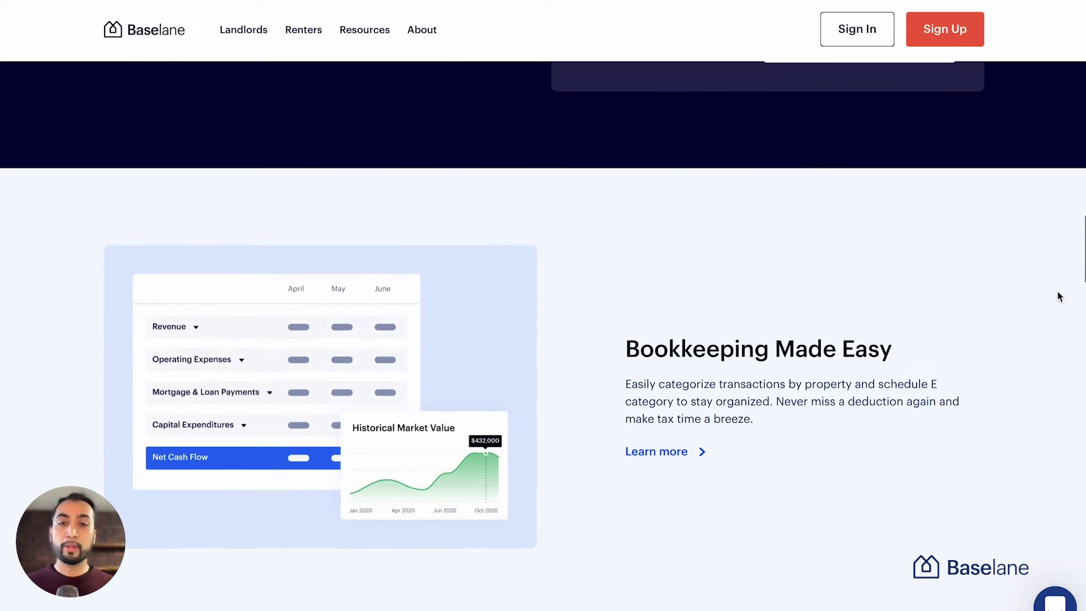
scroll(1059, 297, "down", 10)
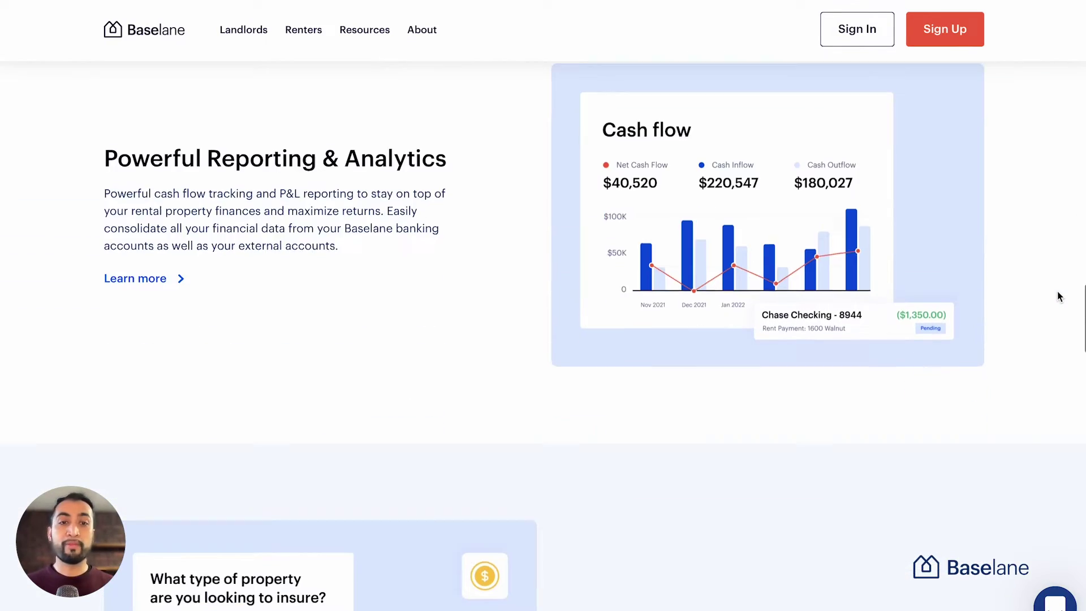
scroll(1059, 297, "down", 8)
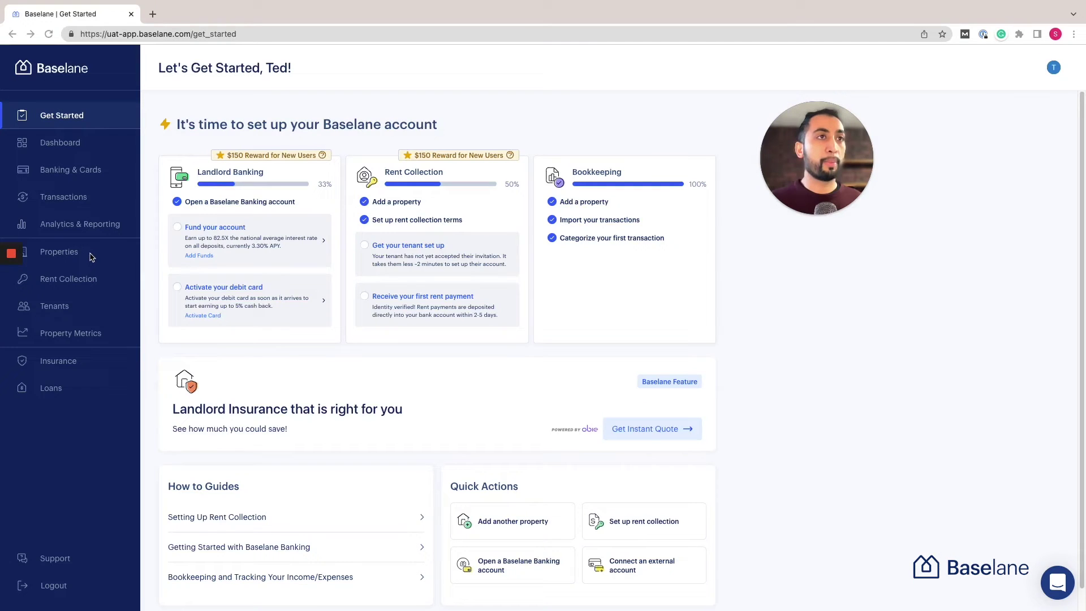
Open AMLI at Mueller from Properties for editing and show its Property Details step.
left_click(89, 256)
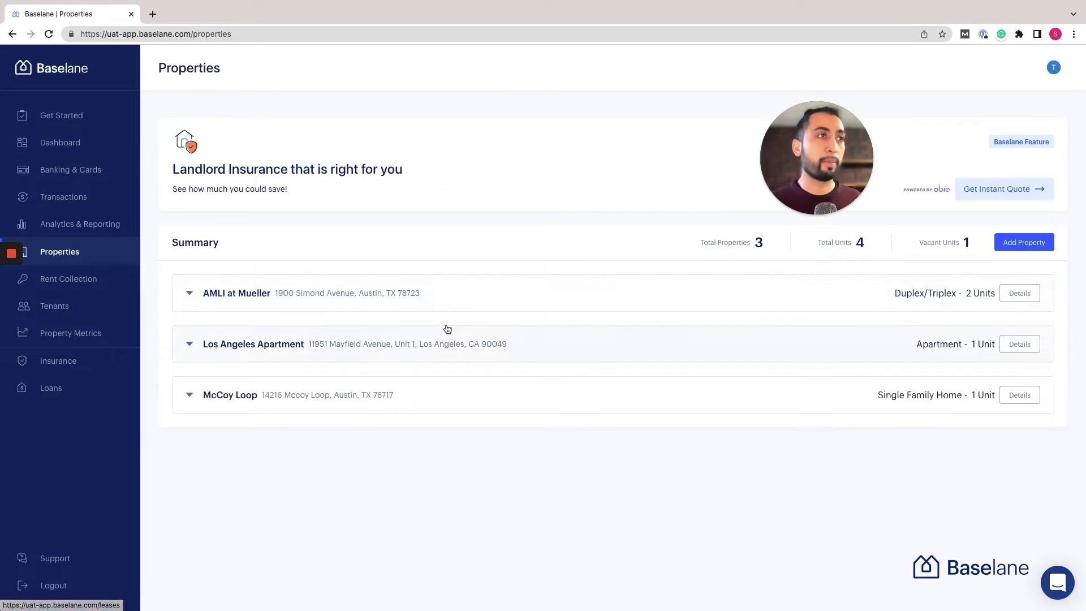
left_click(355, 305)
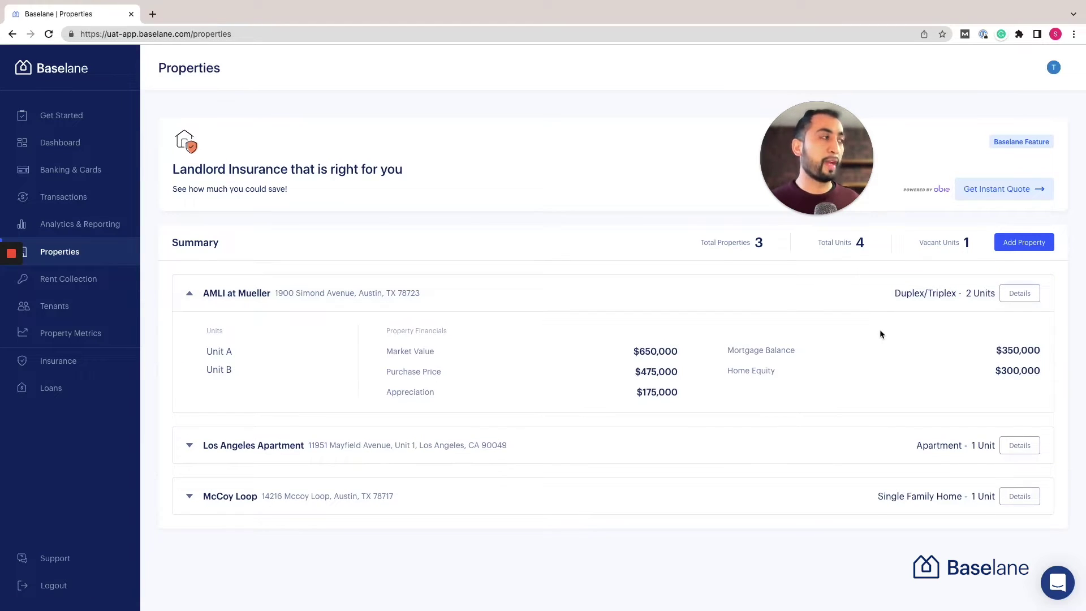
left_click(1021, 293)
left_click(587, 131)
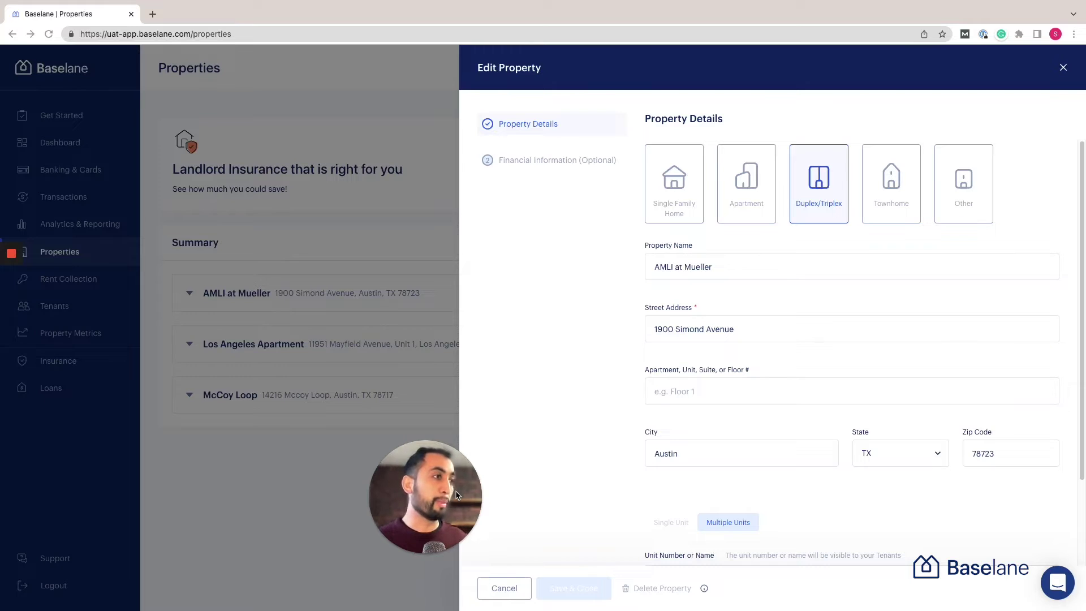
Show AMLI at Mueller's Financial Information step, scrolled down to the Market Value.
scroll(718, 443, "down", 4)
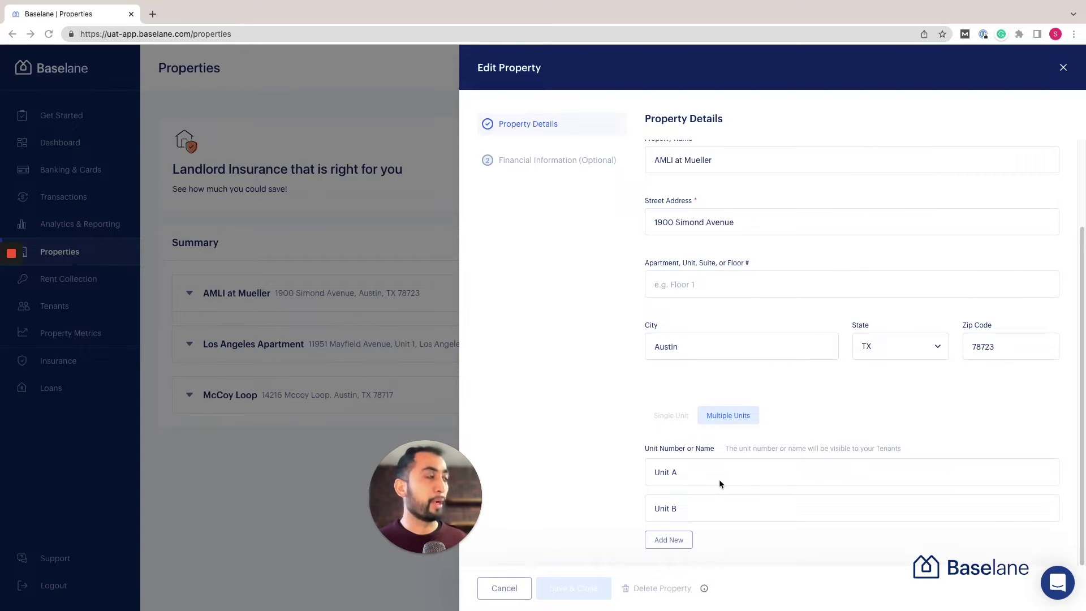
left_click(541, 163)
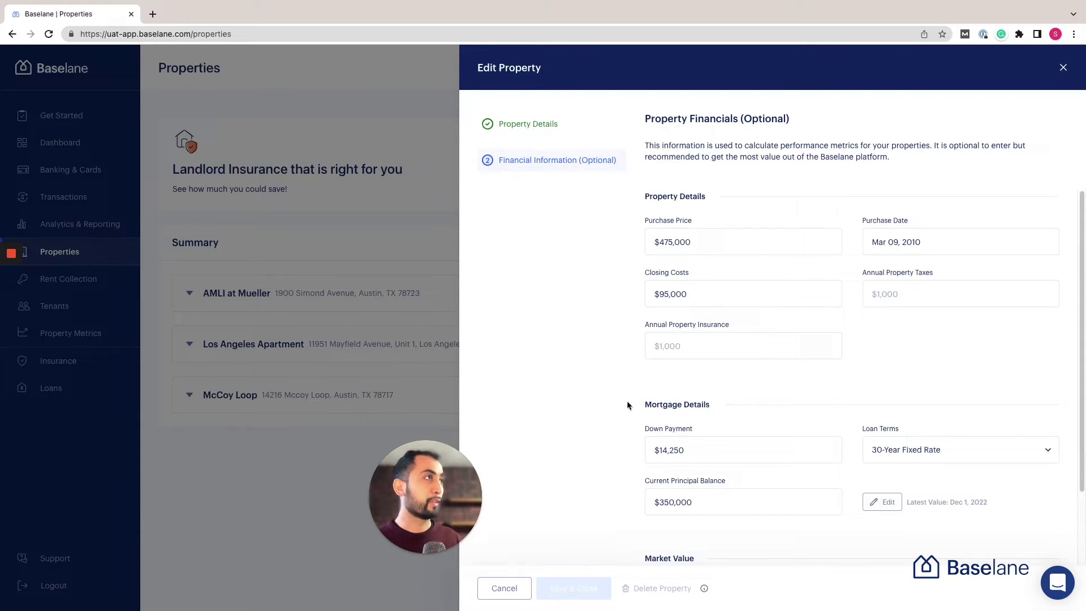
scroll(717, 384, "down", 3)
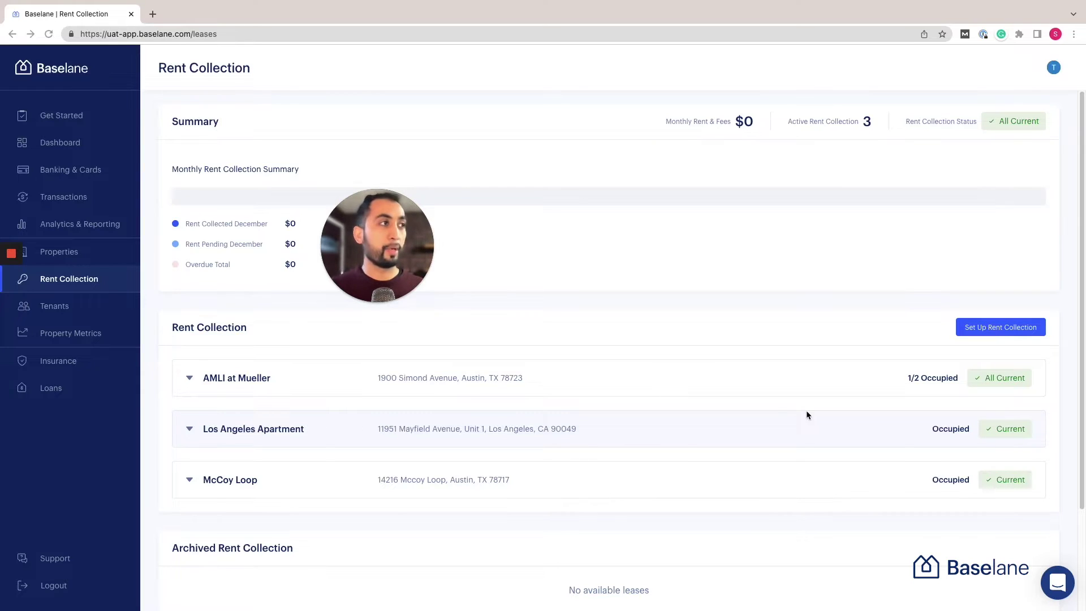
Resume Unit A's rent collection setup, confirming the property address and unit to reach rent terms.
left_click(226, 380)
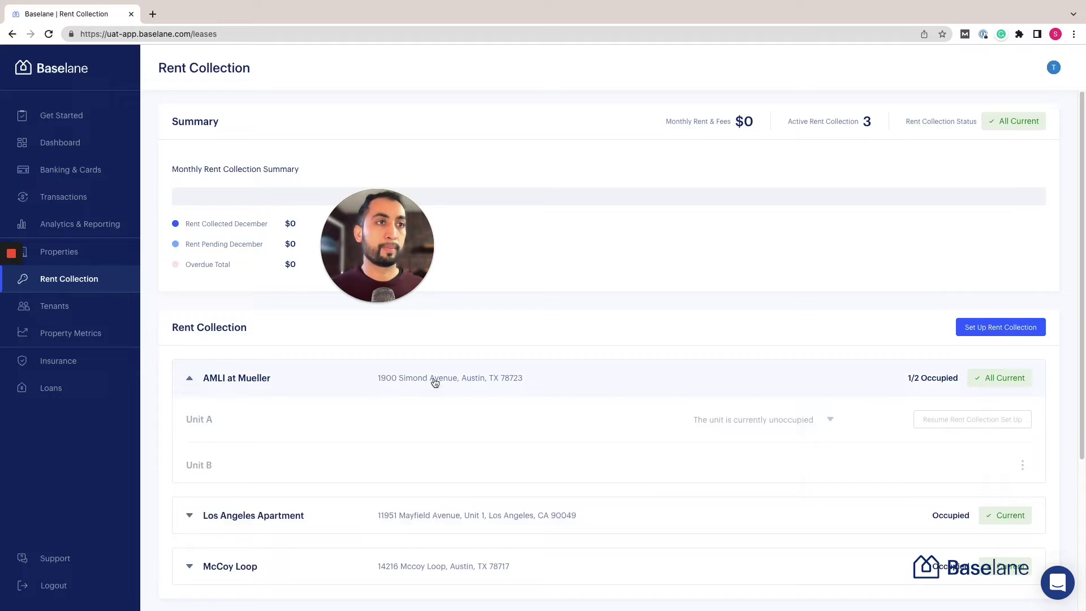
scroll(601, 383, "down", 2)
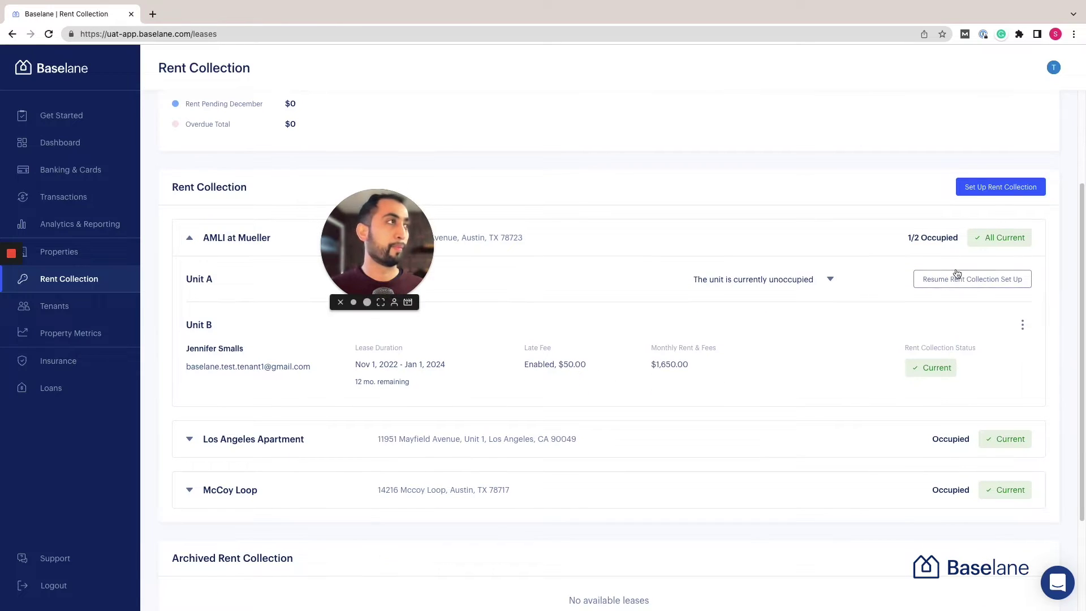
left_click(949, 279)
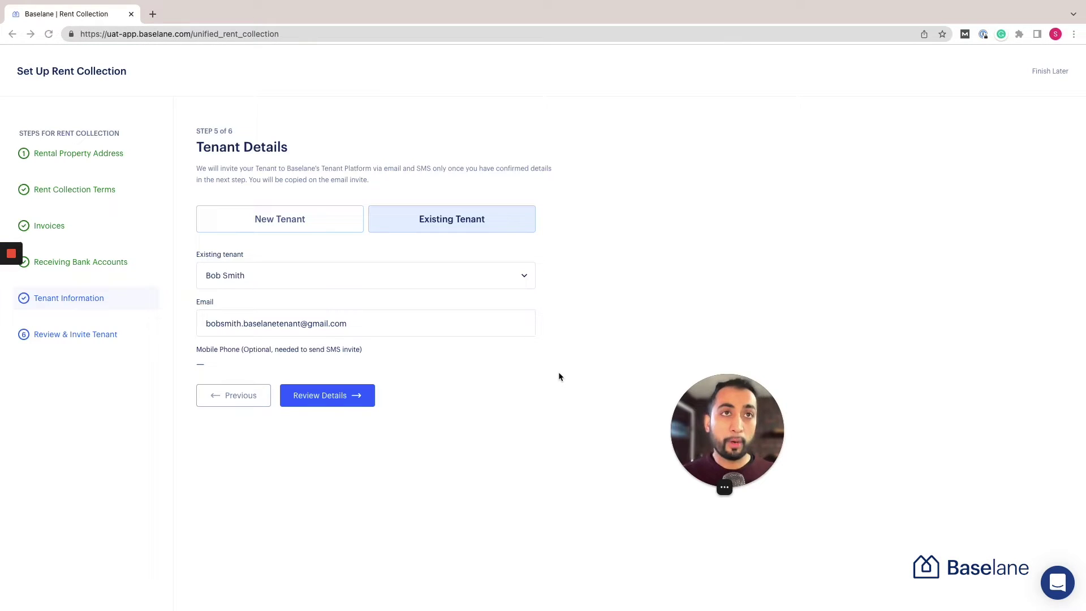
left_click(98, 162)
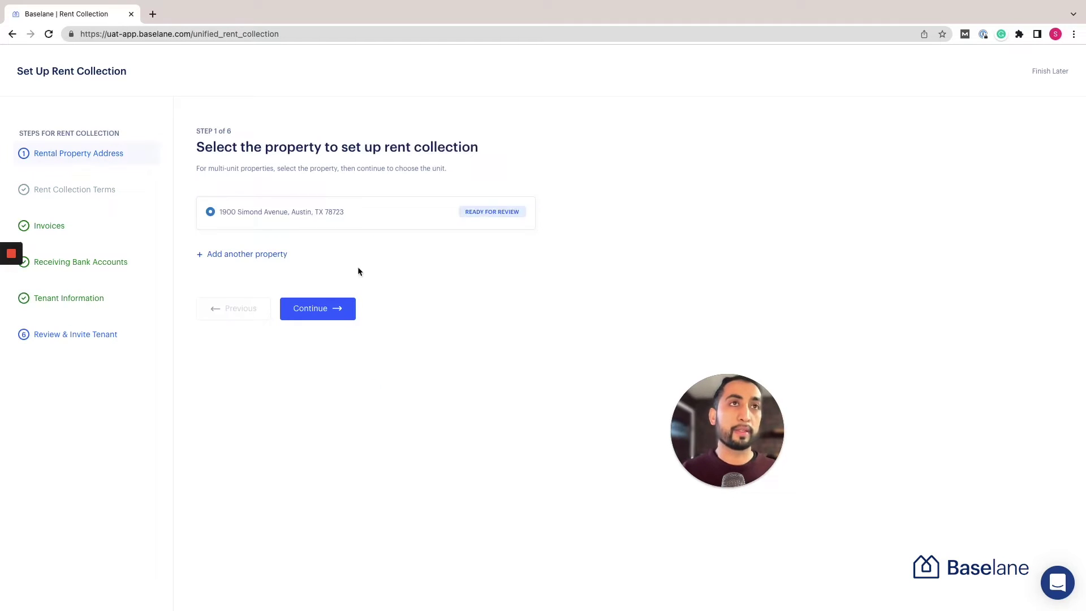
left_click(326, 313)
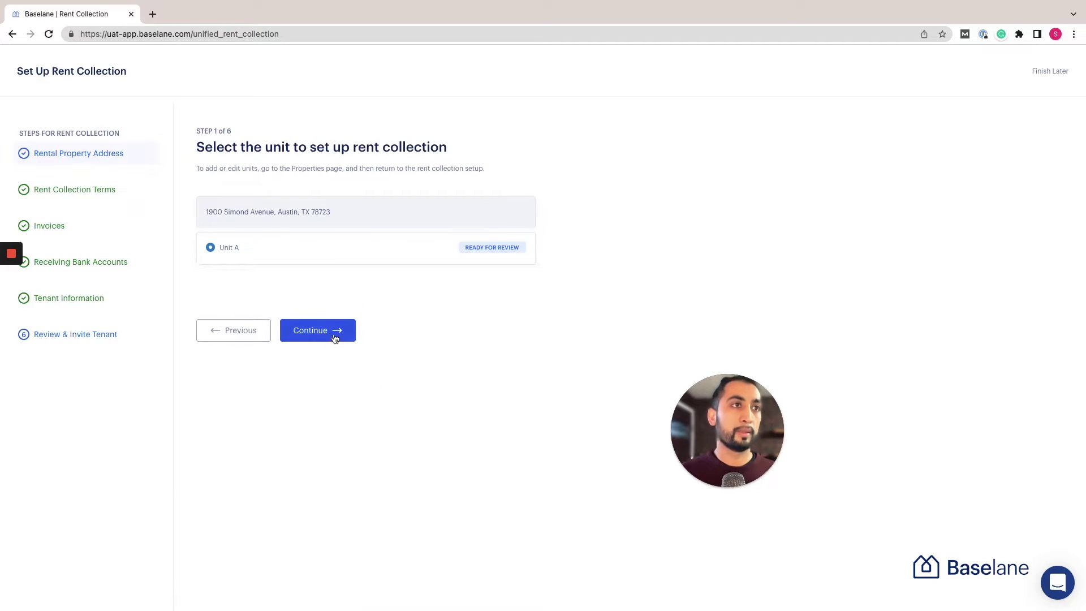
left_click(334, 333)
Reset the late fee and set it to $50, charged 6 days after rent is due.
scroll(299, 242, "down", 1)
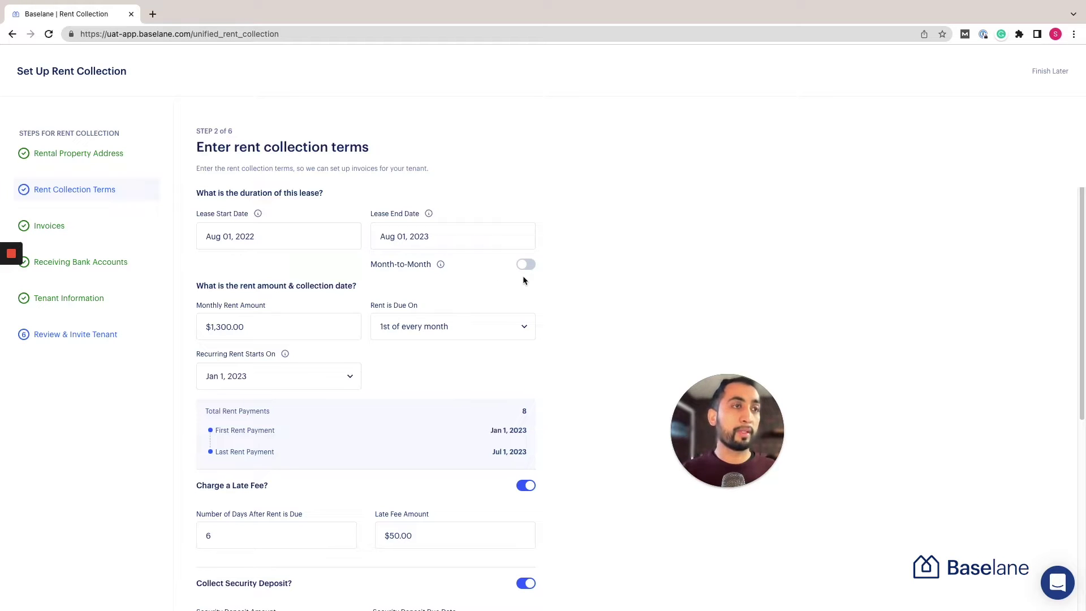
scroll(285, 257, "down", 2)
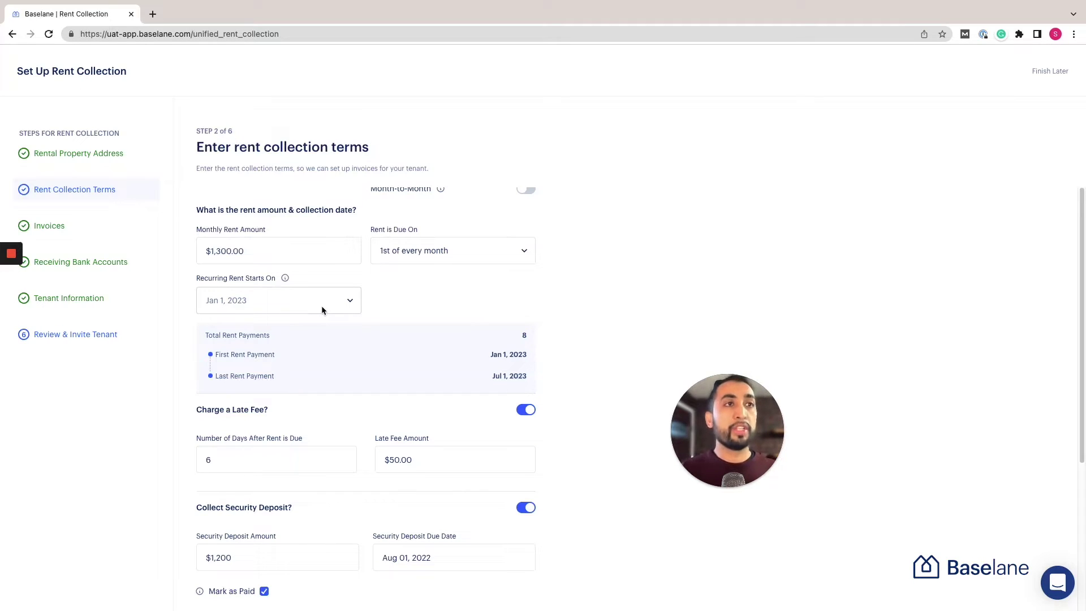
scroll(322, 305, "down", 3)
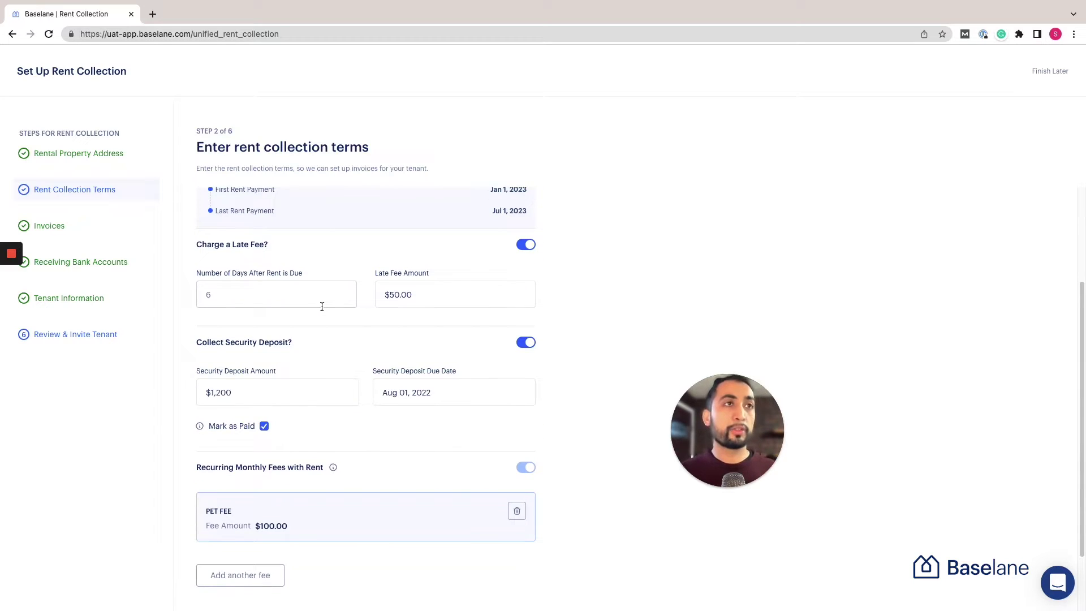
left_click(526, 247)
left_click(525, 246)
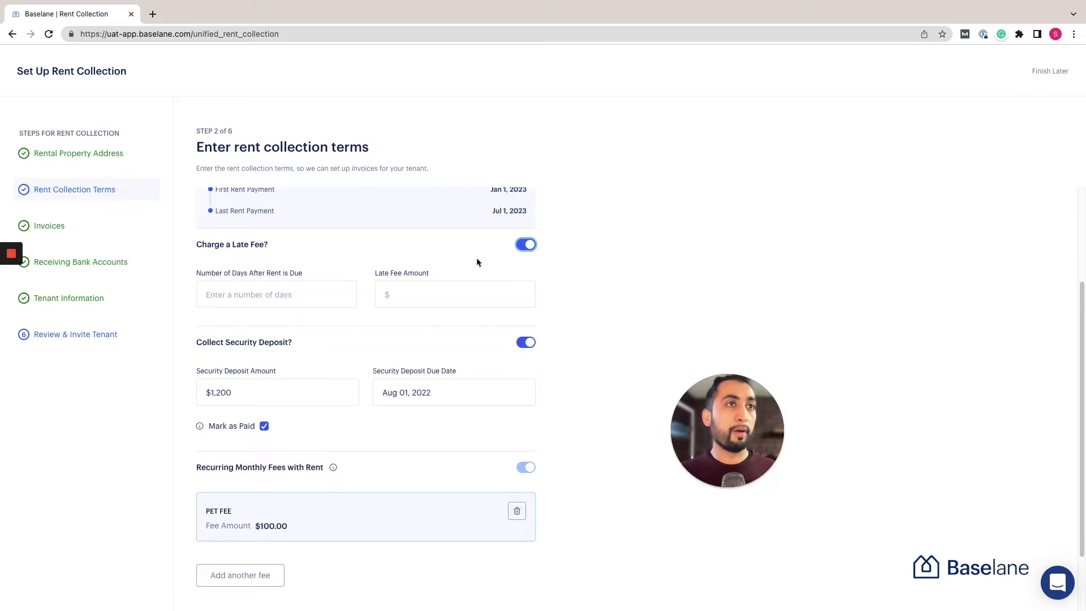
left_click(313, 291)
type("6")
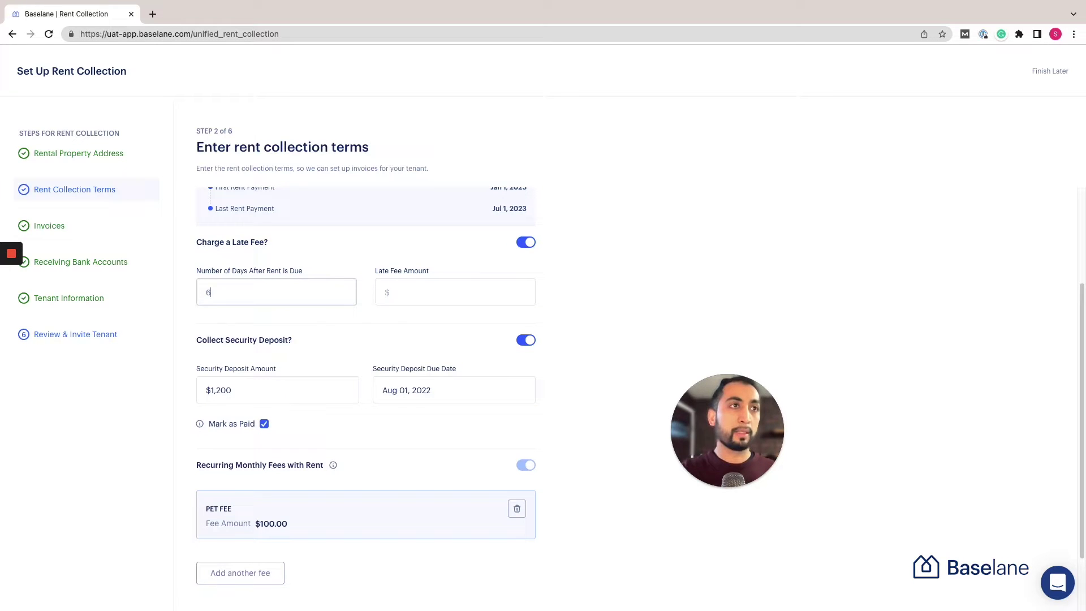
left_click(418, 288)
type("50")
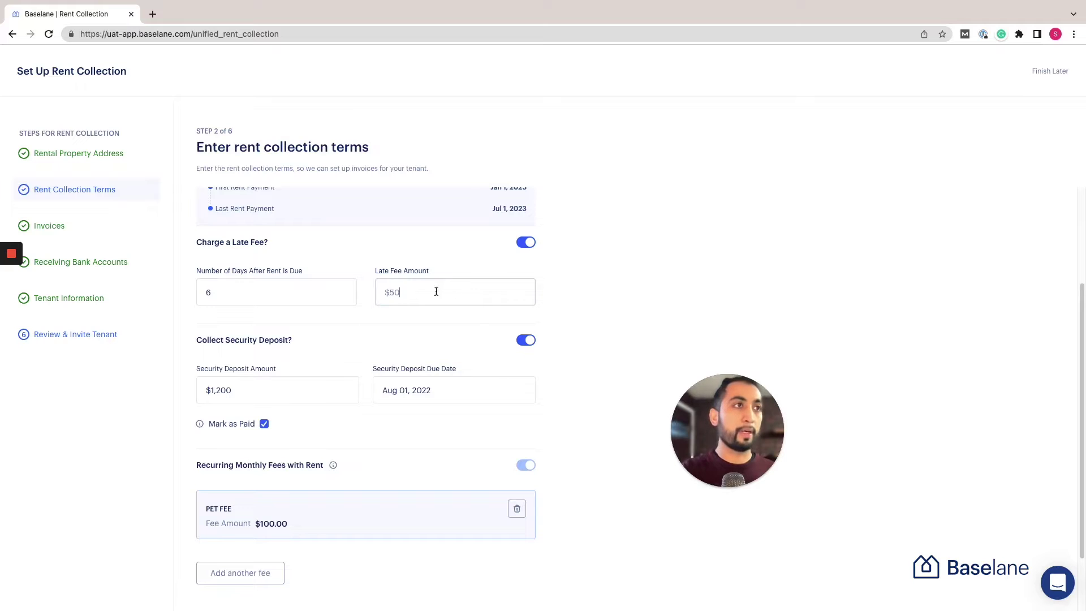
left_click(565, 304)
scroll(565, 331, "down", 3)
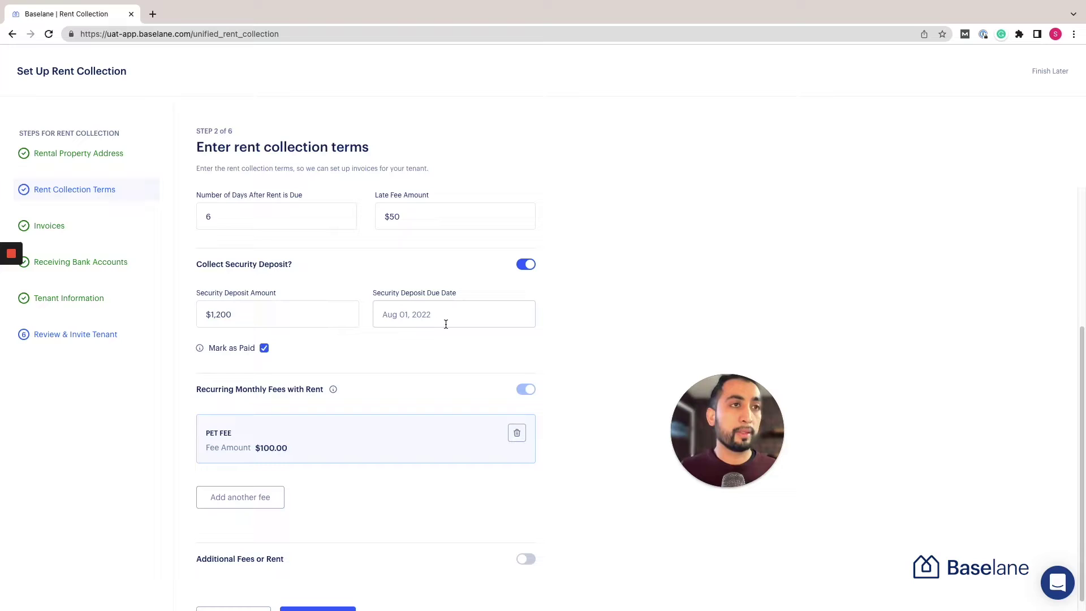
scroll(447, 324, "down", 1)
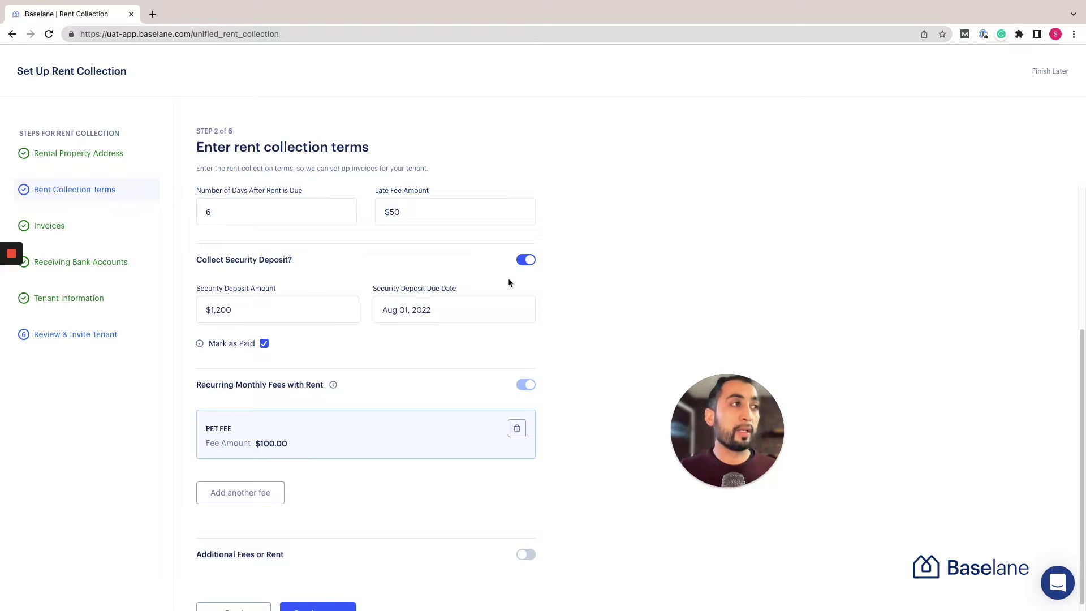
Re-enable the security deposit as $1,200 due Nov 01, 2022, marked as paid.
left_click(526, 261)
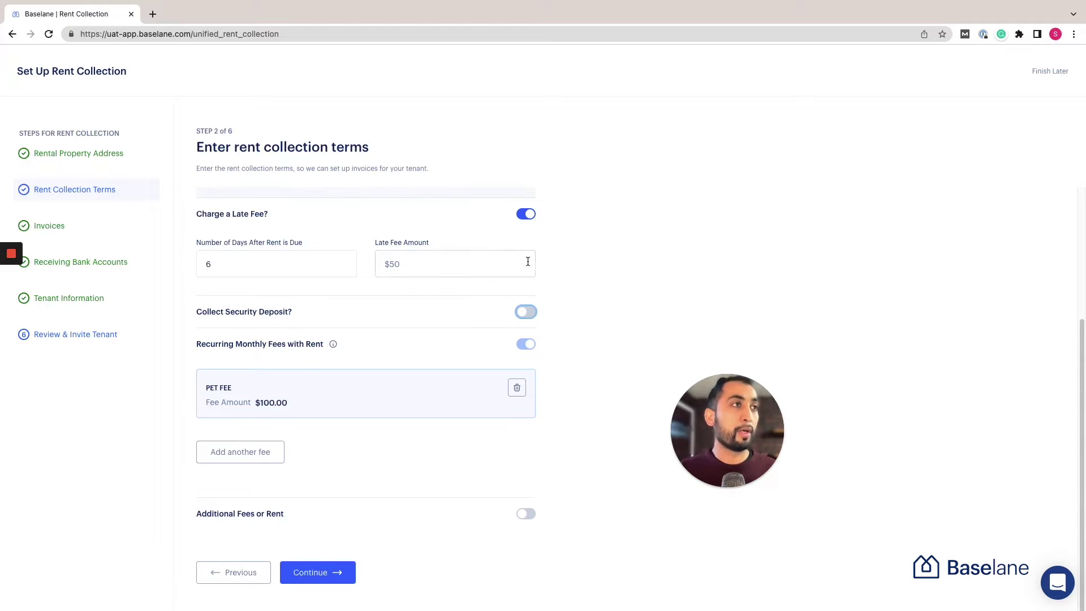
left_click(528, 311)
scroll(436, 328, "down", 3)
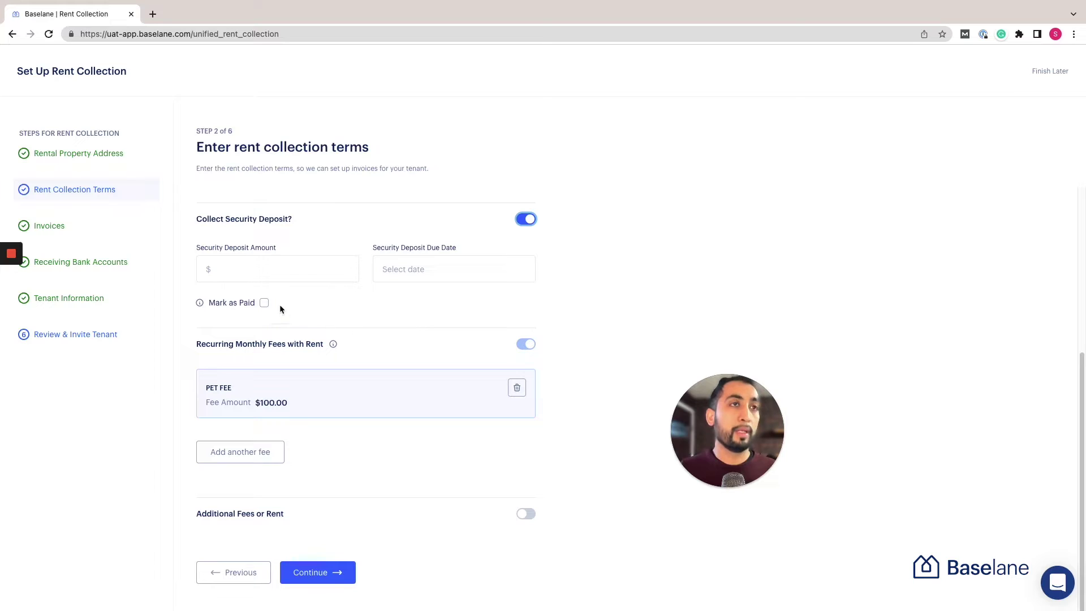
left_click(261, 276)
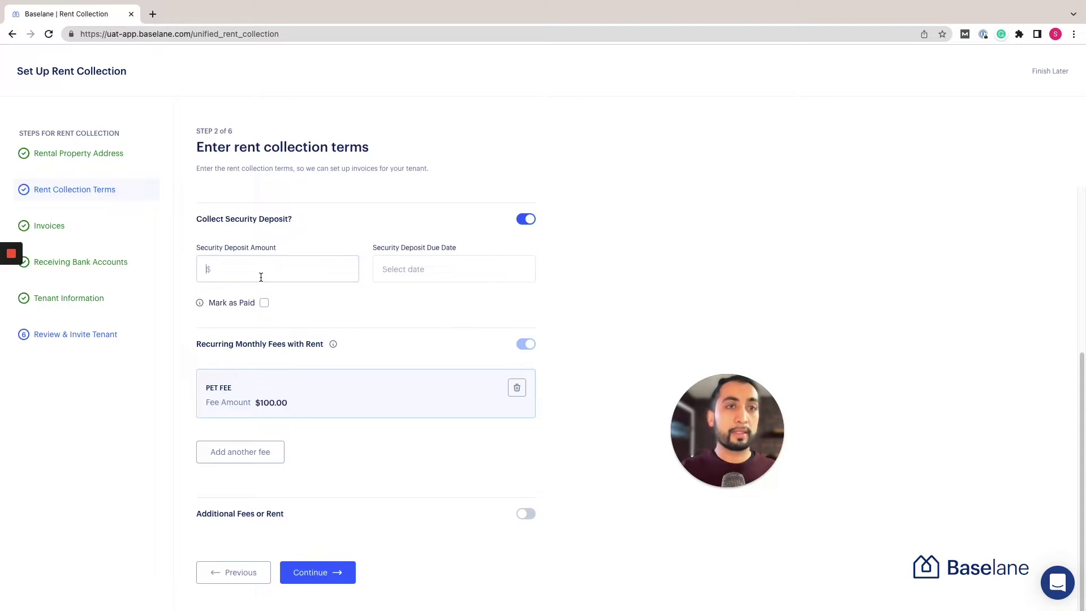
type("1200")
left_click(434, 273)
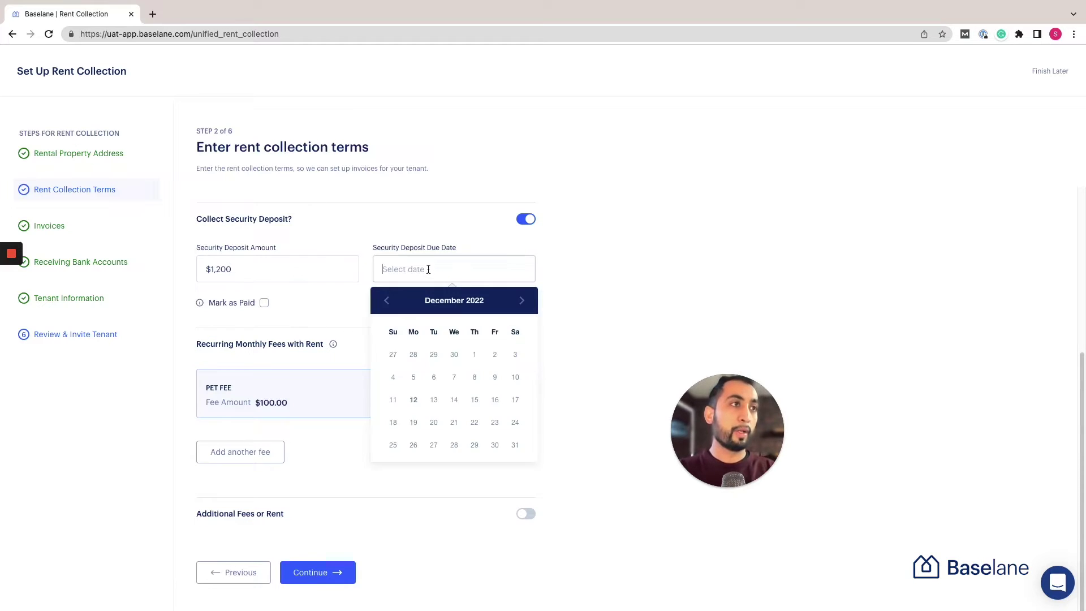
left_click(387, 301)
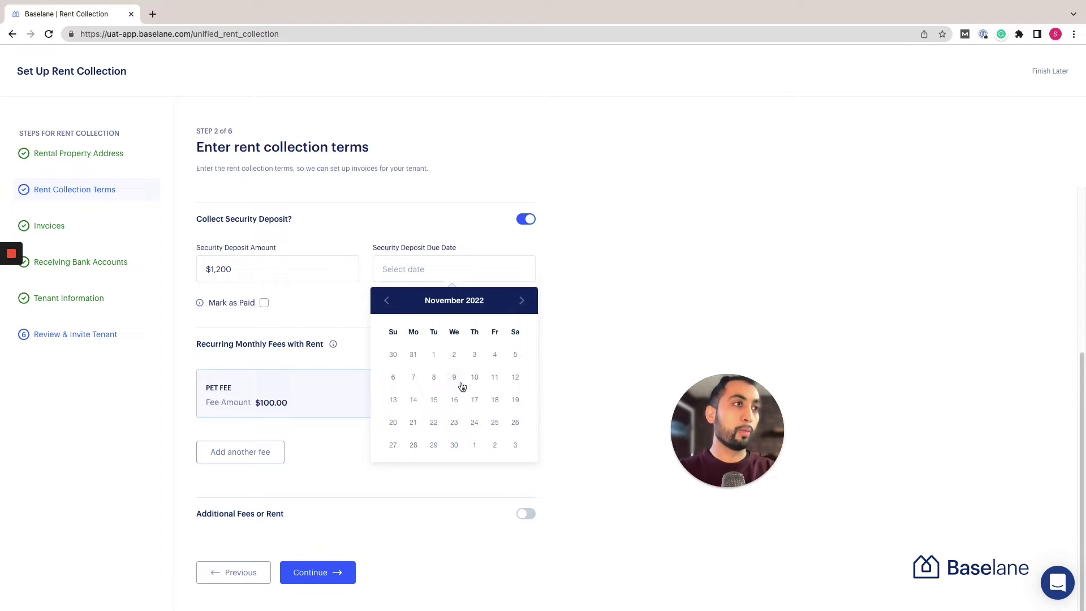
left_click(435, 355)
left_click(264, 303)
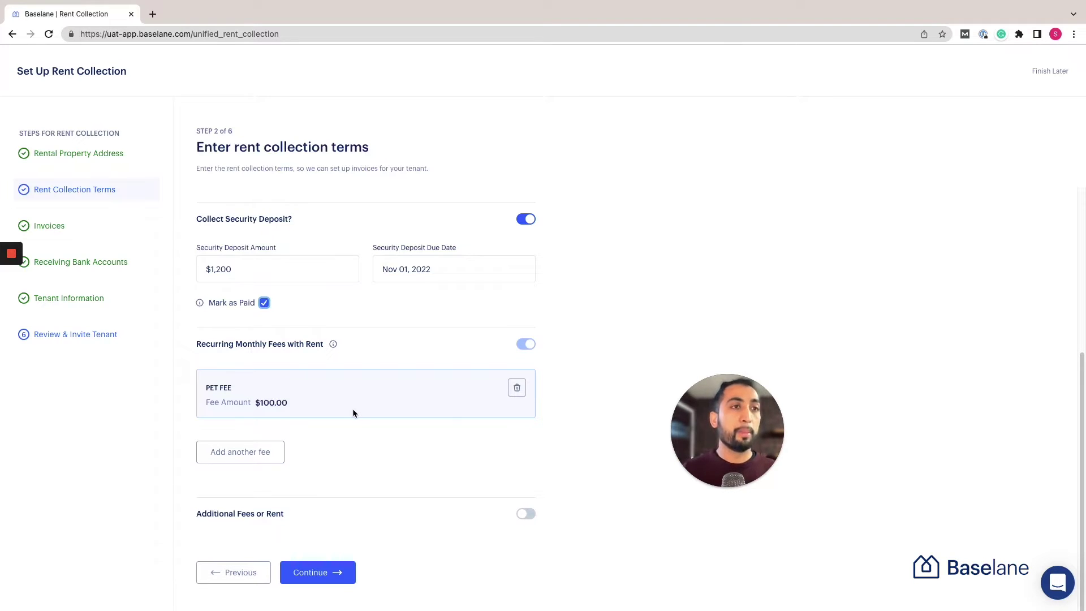
Add and save a $50 'Parking Fee' as another recurring monthly fee.
left_click(260, 455)
scroll(369, 459, "down", 1)
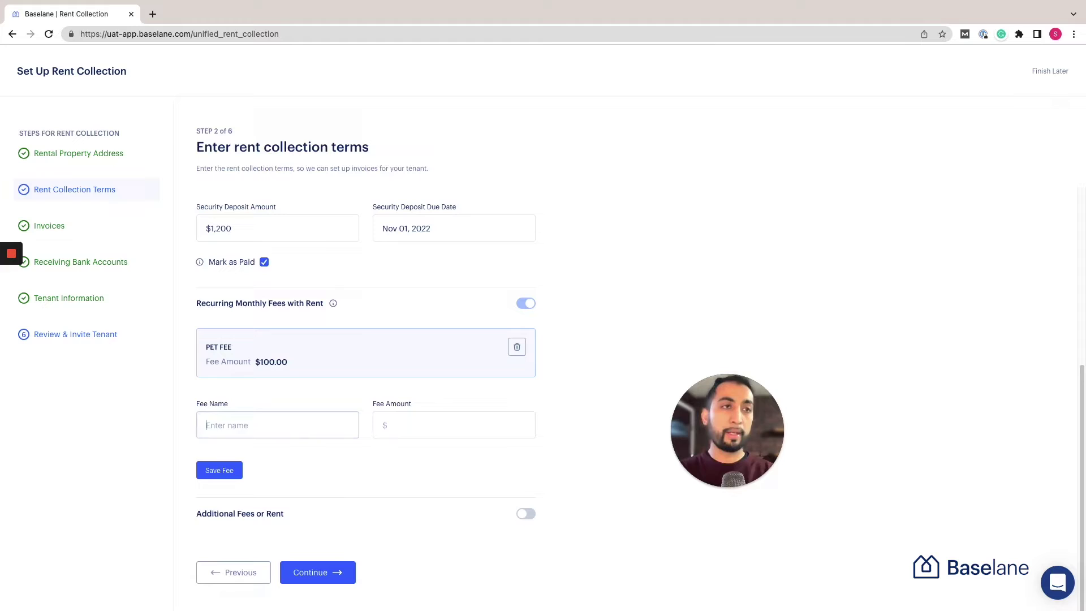
type("Parking Fee")
left_click(446, 431)
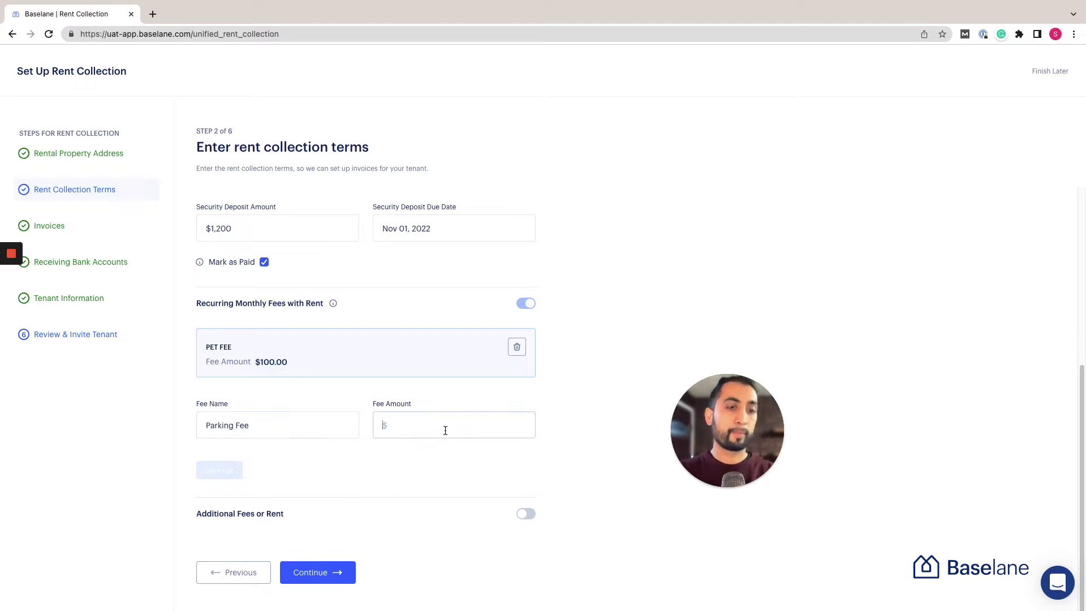
type("50")
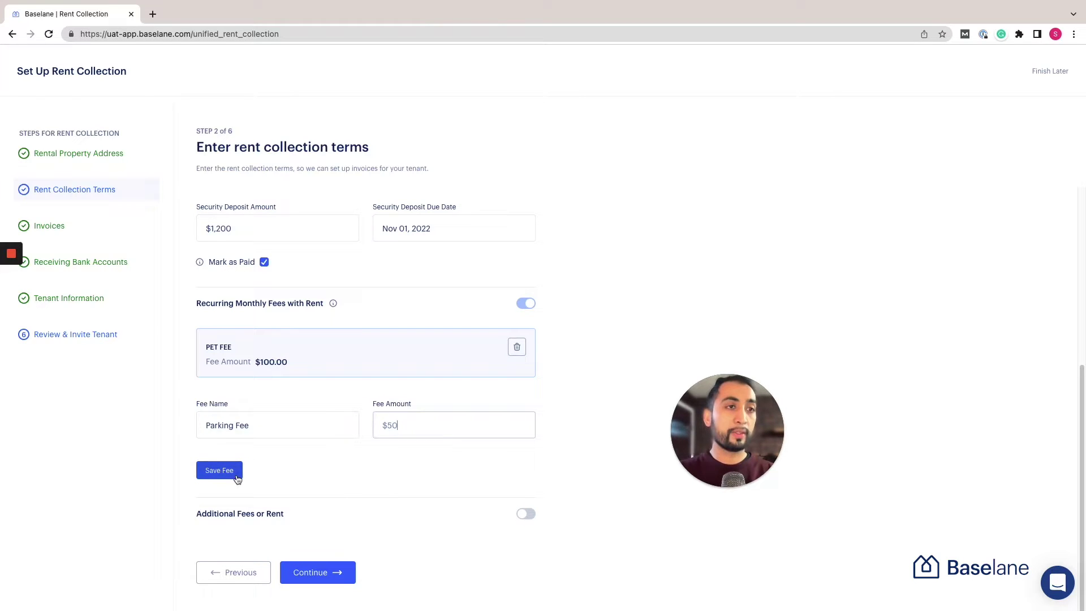
left_click(238, 479)
Delete the Parking Fee and turn on Additional Fees or Rent.
scroll(314, 467, "down", 1)
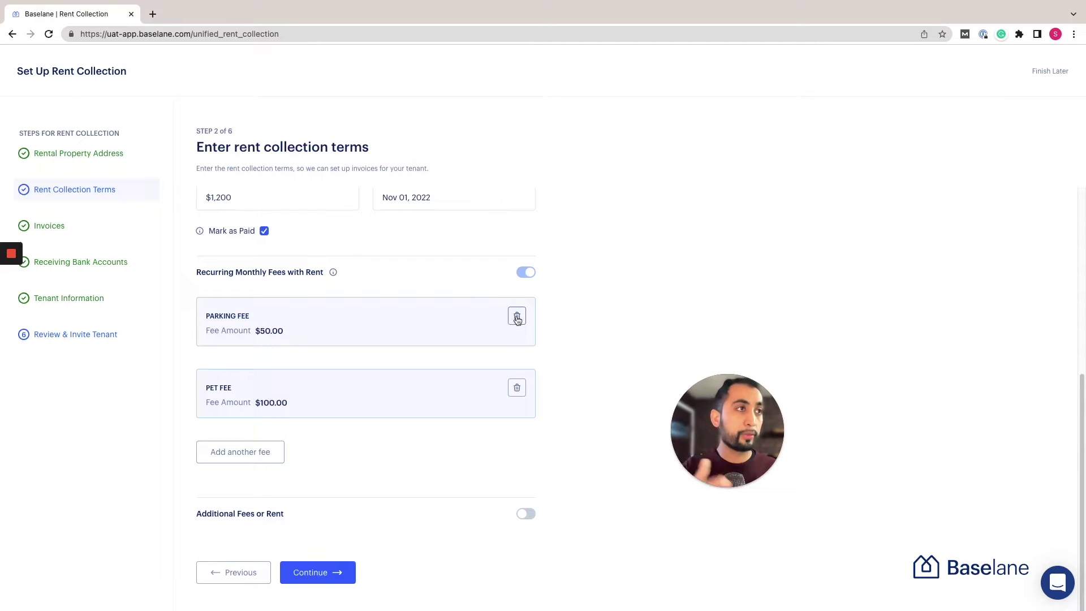
left_click(518, 317)
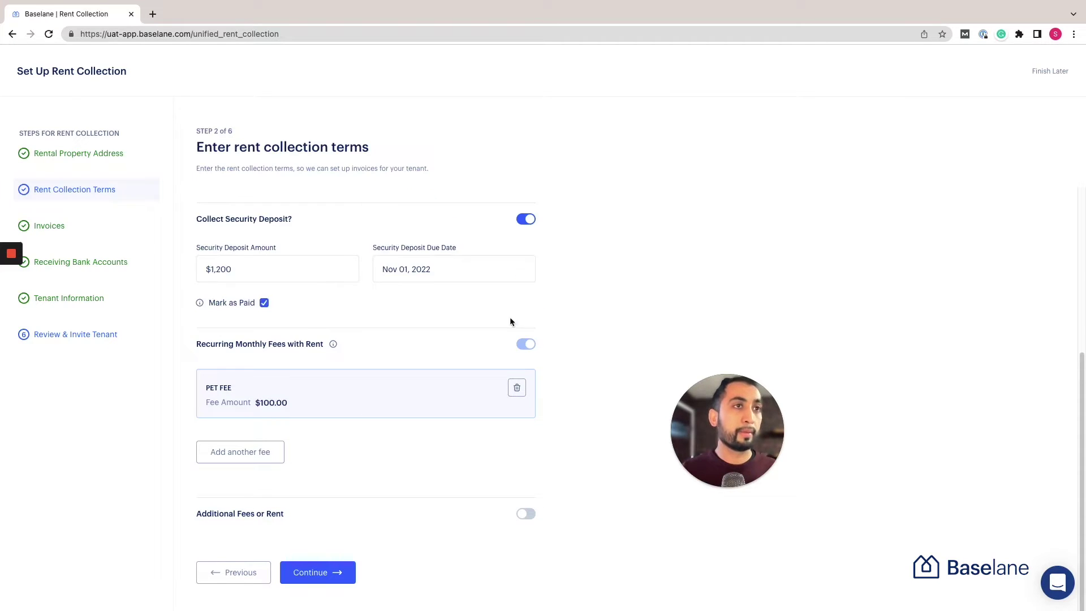
left_click(525, 514)
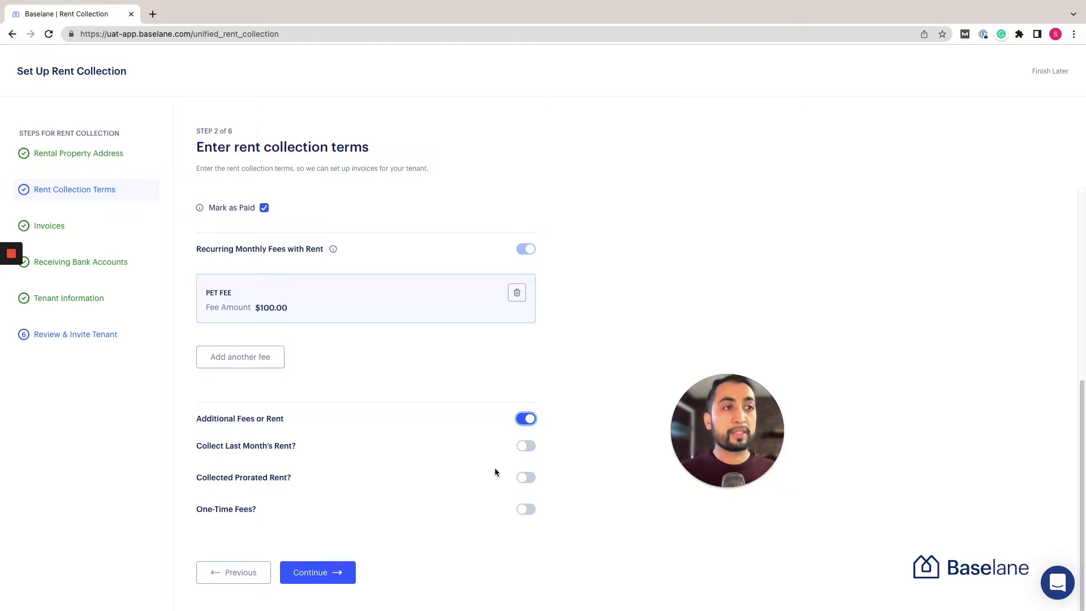
Switch last month's rent collection on and then off again.
left_click(526, 447)
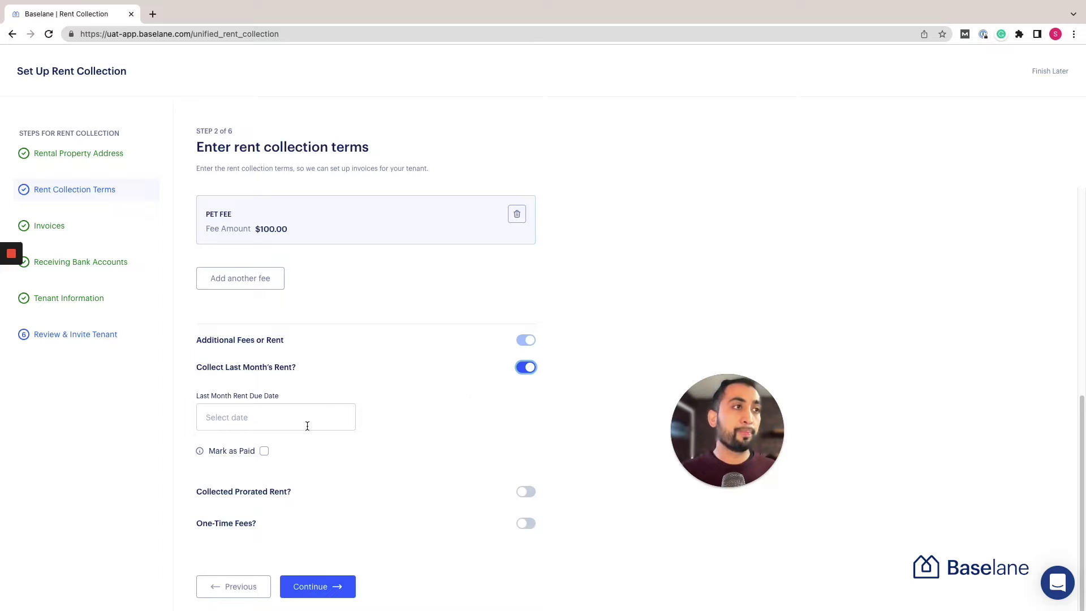
left_click(264, 451)
left_click(526, 368)
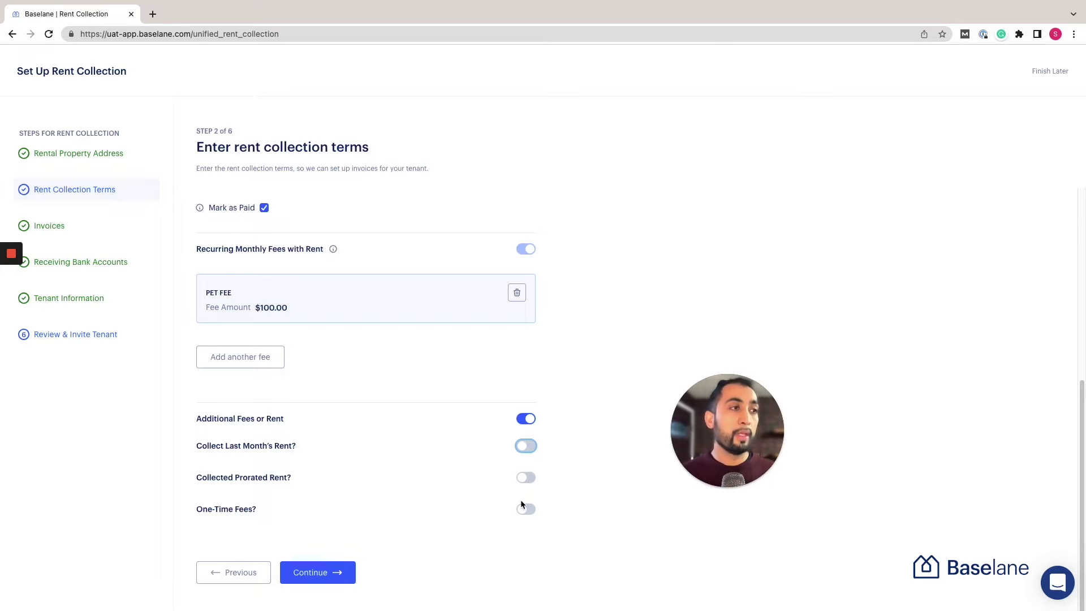
Draft a $400 prorated rent due Dec 01, 2022, then turn prorated rent off.
left_click(525, 478)
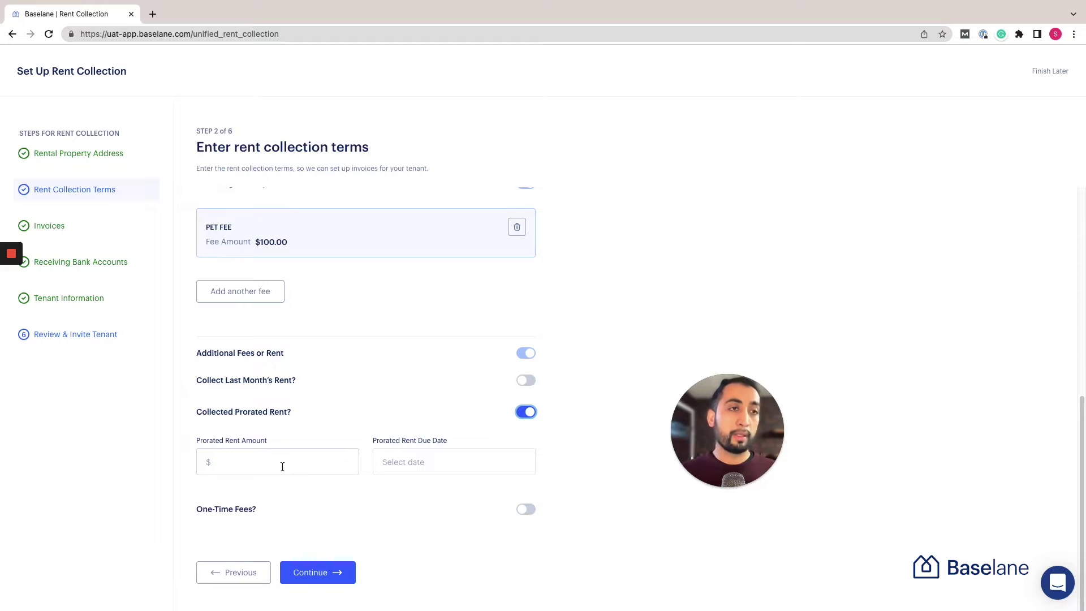
left_click(283, 466)
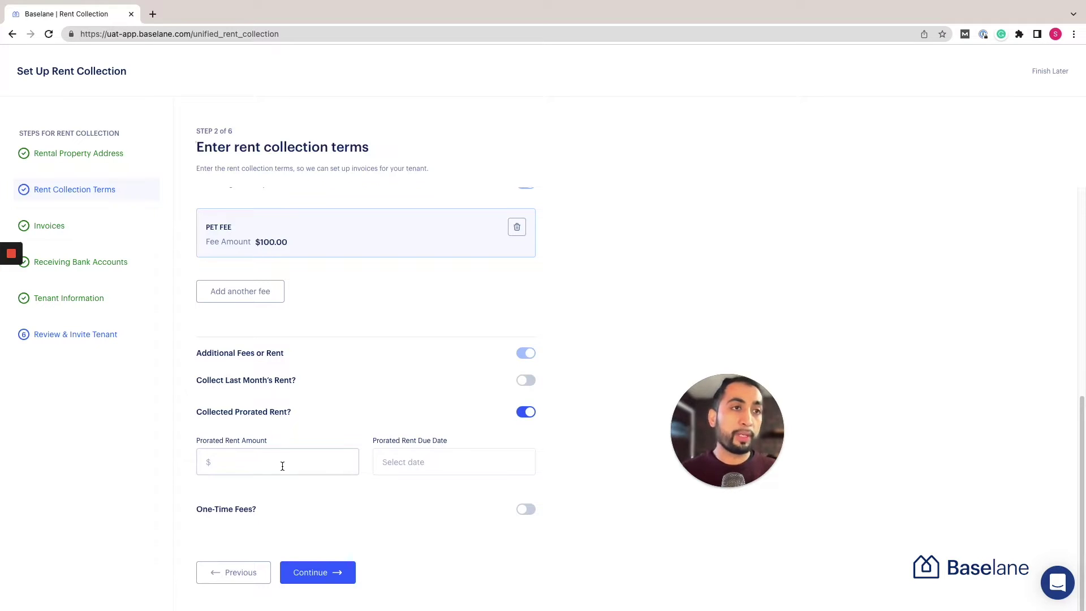
type("400")
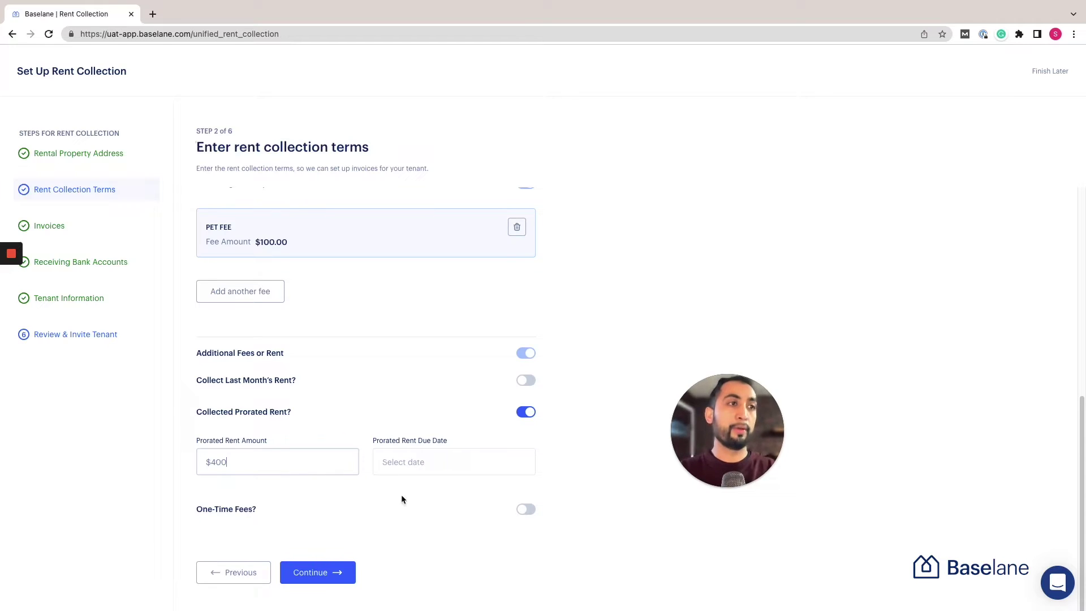
left_click(417, 470)
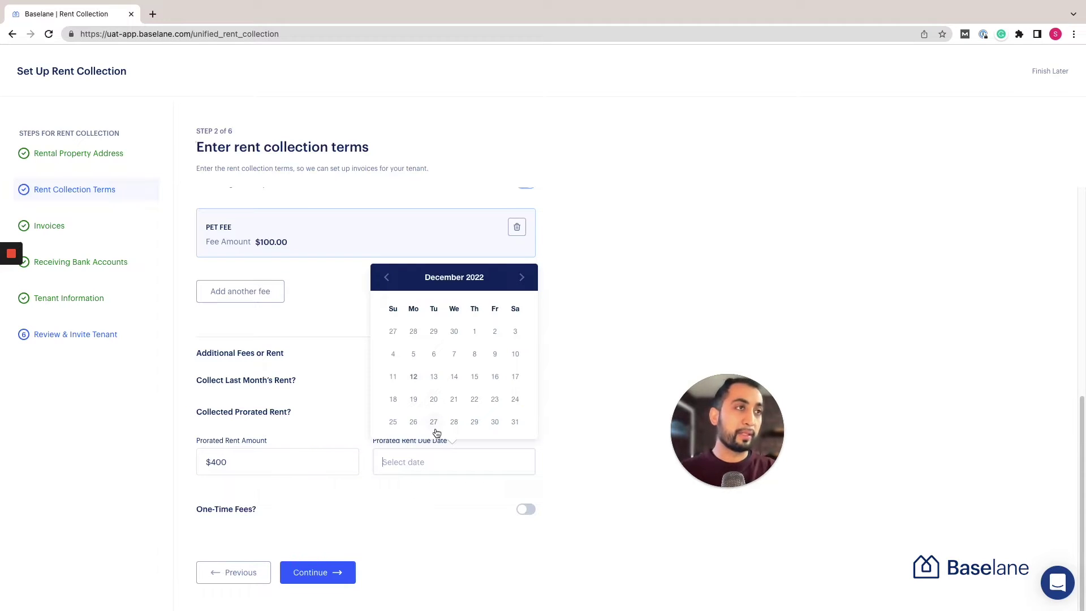
left_click(475, 332)
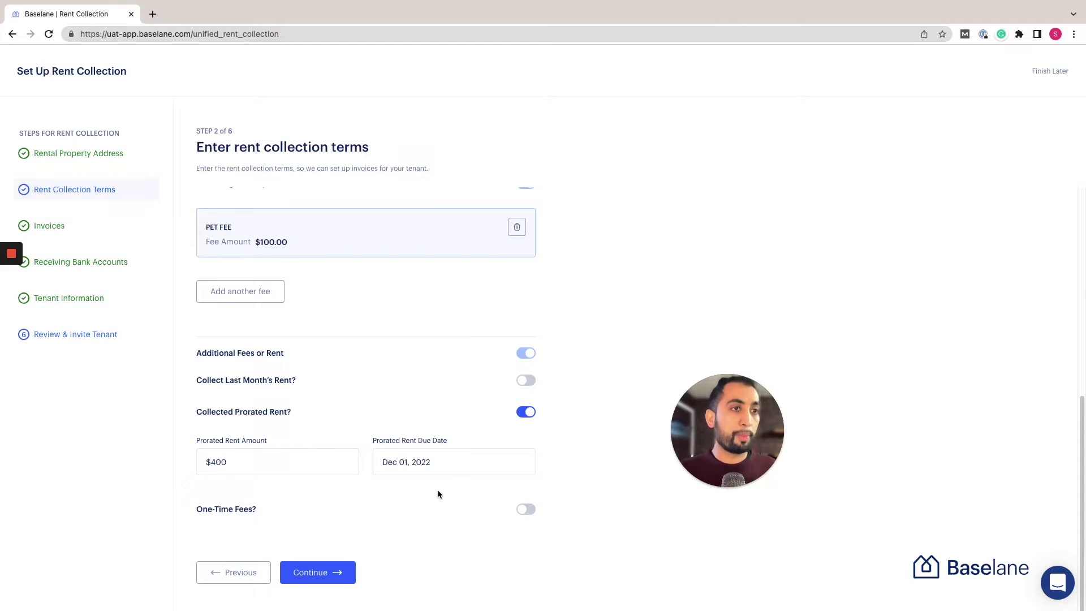
left_click(526, 412)
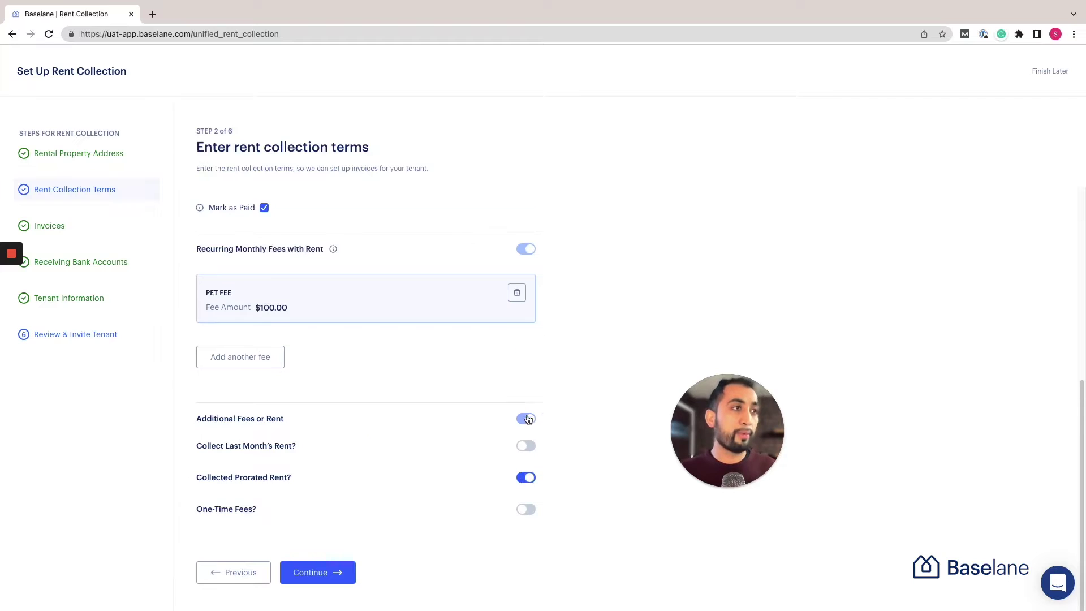
Draft a $25 'Key Fee' one-time fee due Dec 12, 2022, then disable one-time and additional fees.
left_click(525, 509)
scroll(339, 453, "down", 4)
left_click(251, 359)
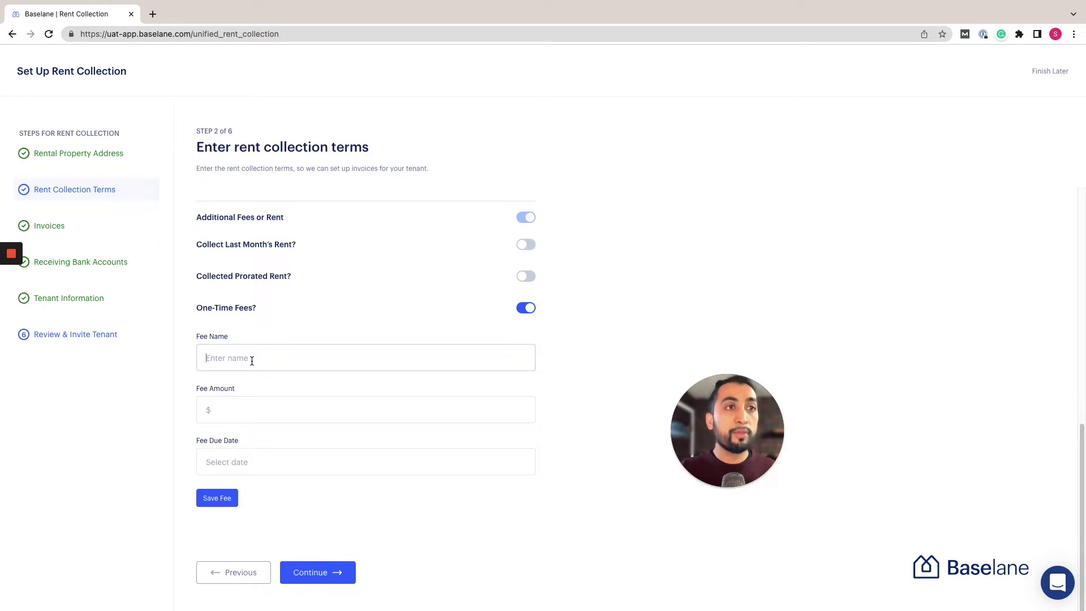
type("Key Fee")
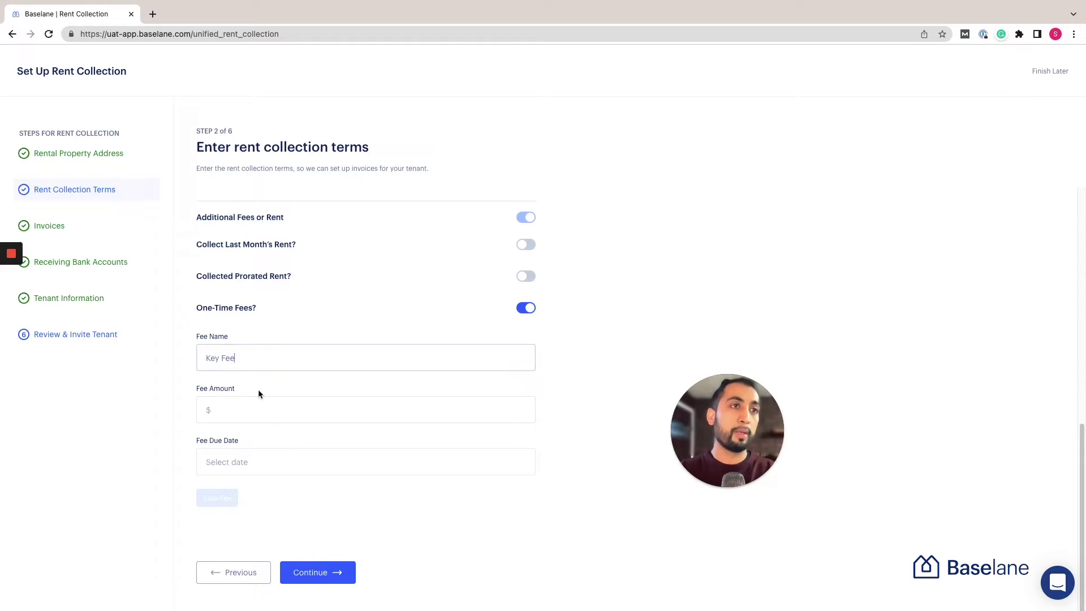
left_click(266, 408)
type("25")
left_click(283, 460)
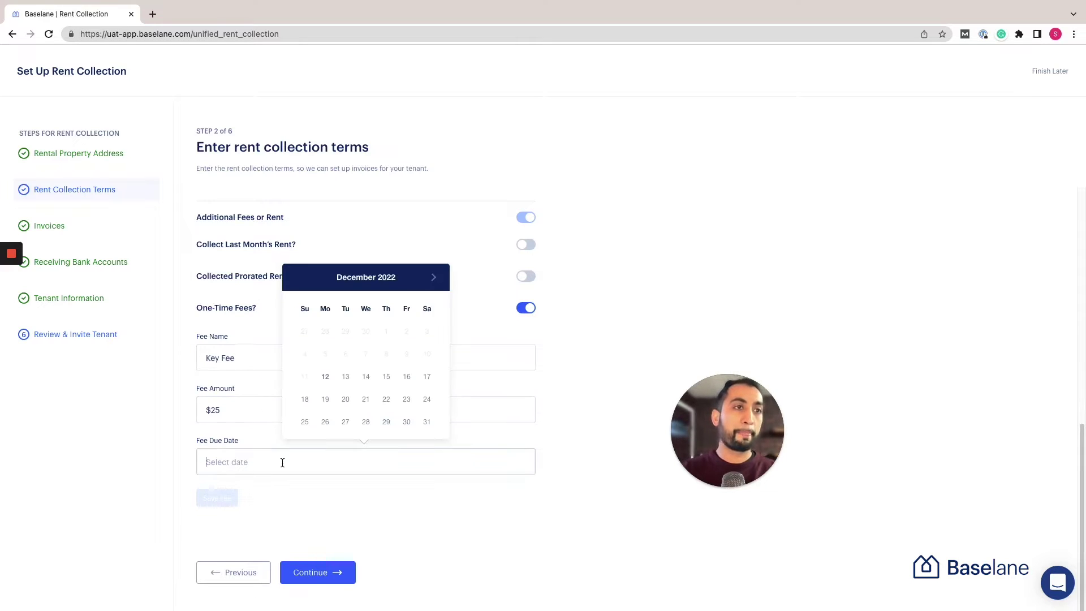
left_click(325, 377)
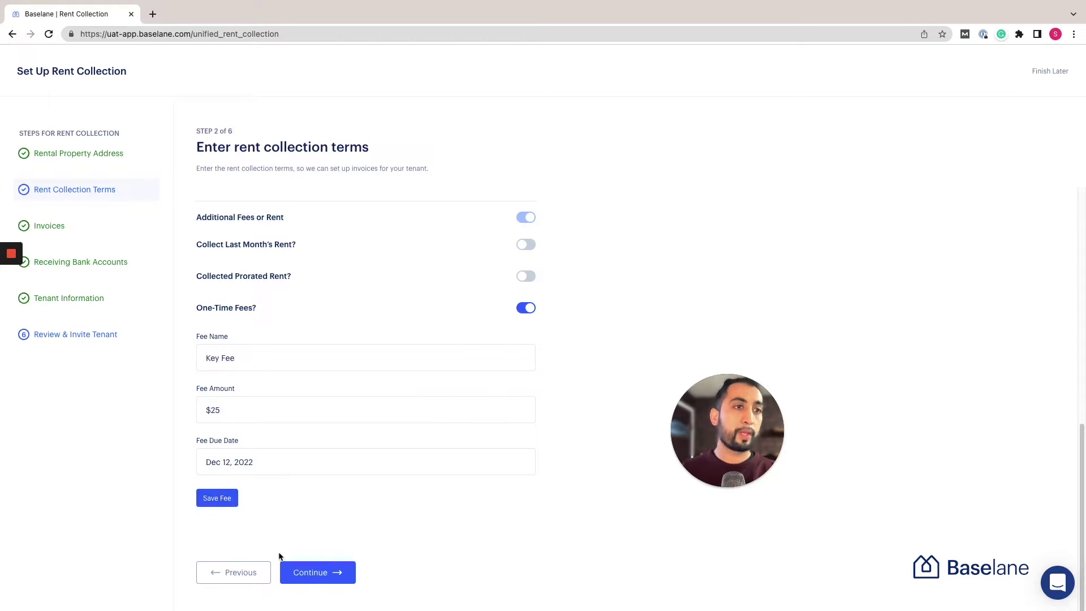
left_click(531, 315)
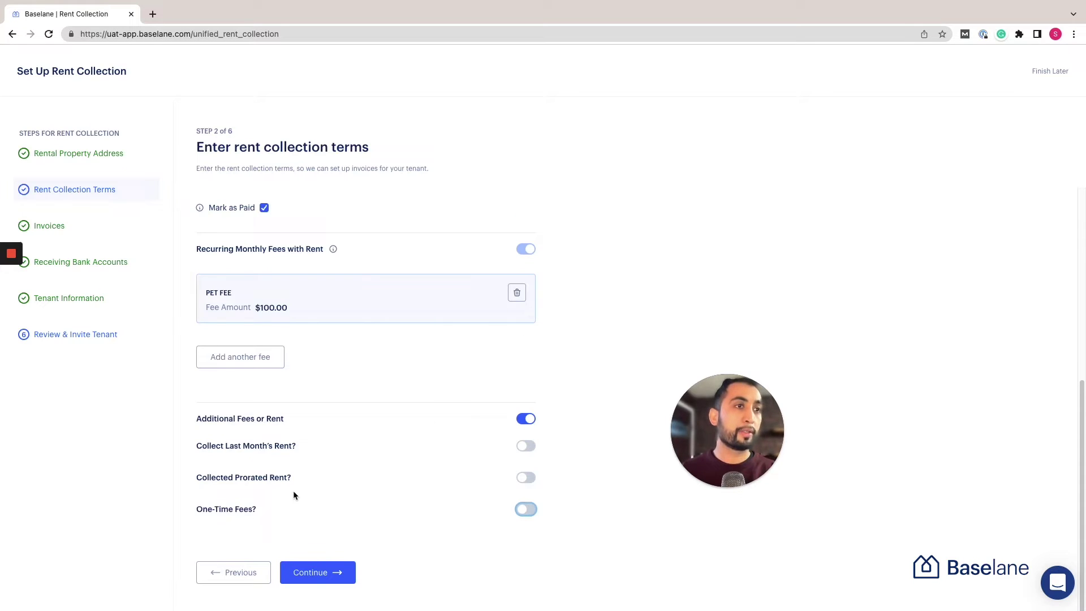
left_click(518, 421)
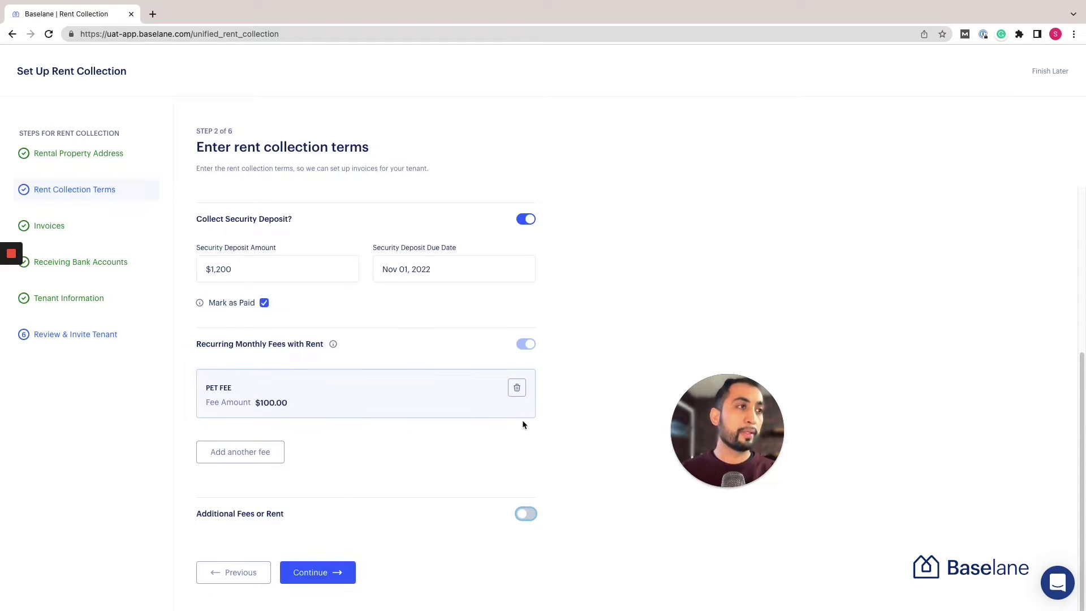
scroll(334, 484, "up", 7)
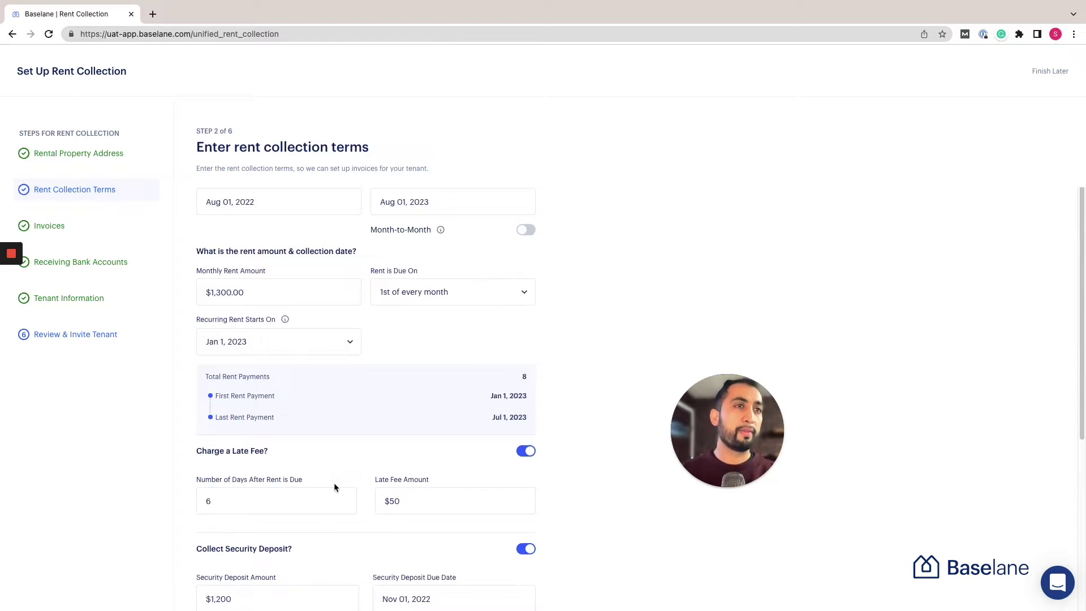
scroll(334, 483, "down", 7)
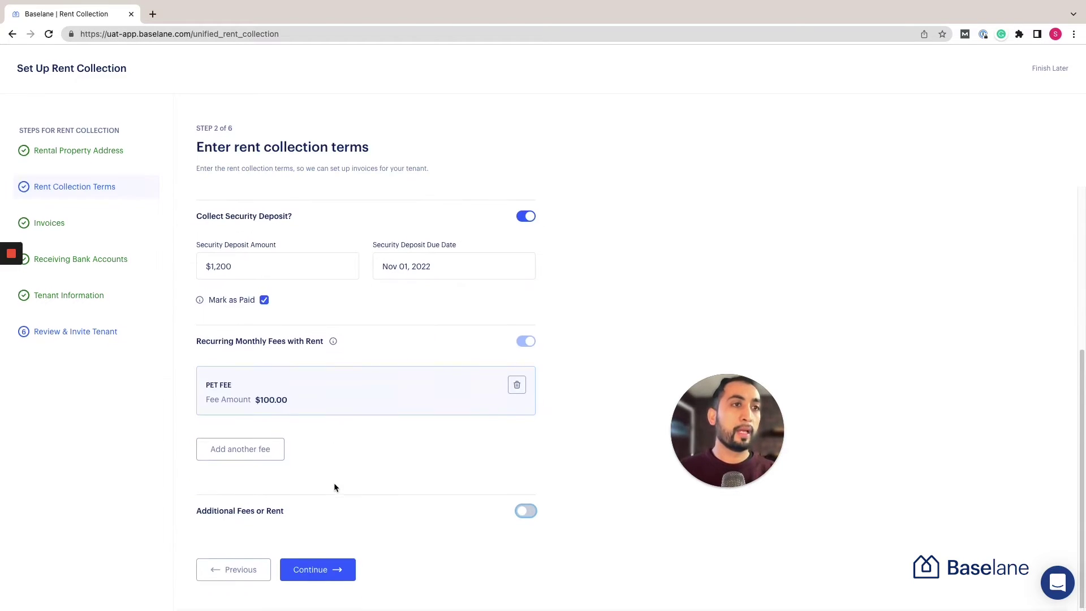
Confirm the full list of $1,400.00 monthly invoices through August 2023 and continue to step 4.
left_click(333, 574)
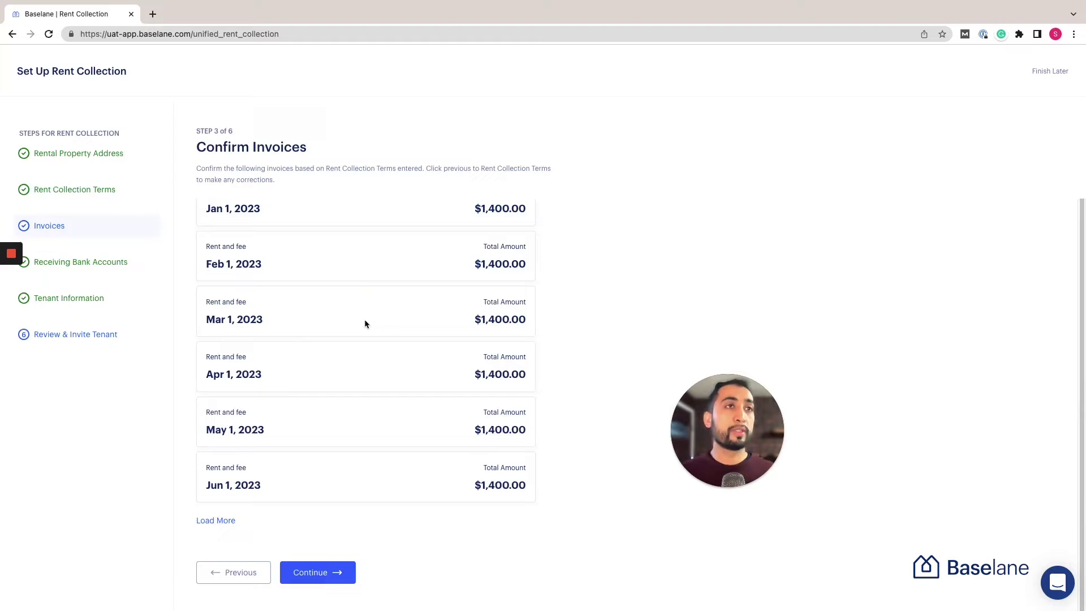
left_click(233, 521)
scroll(344, 508, "down", 3)
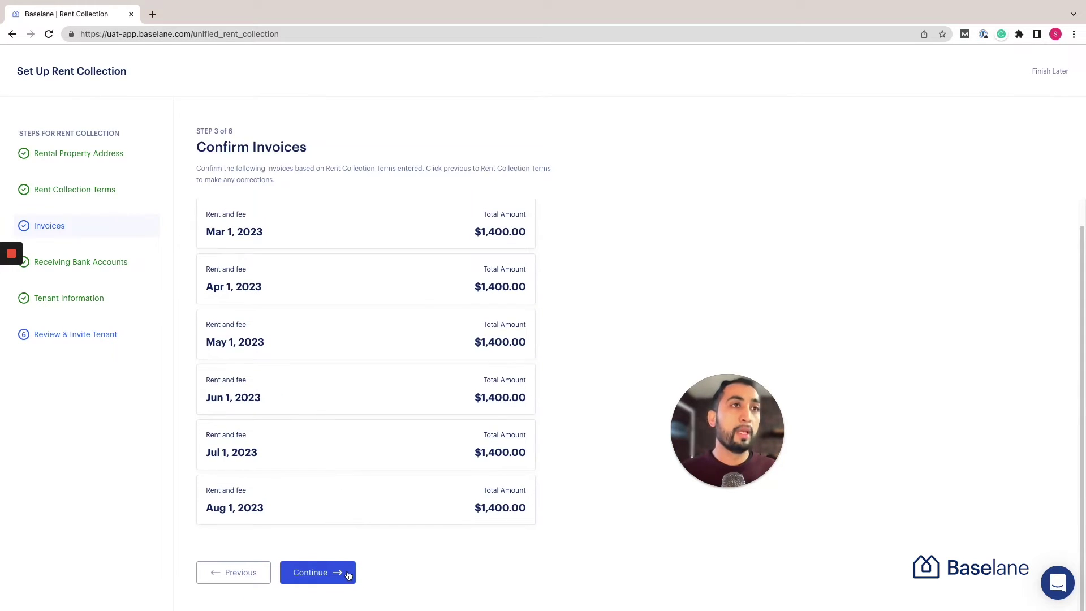
left_click(348, 574)
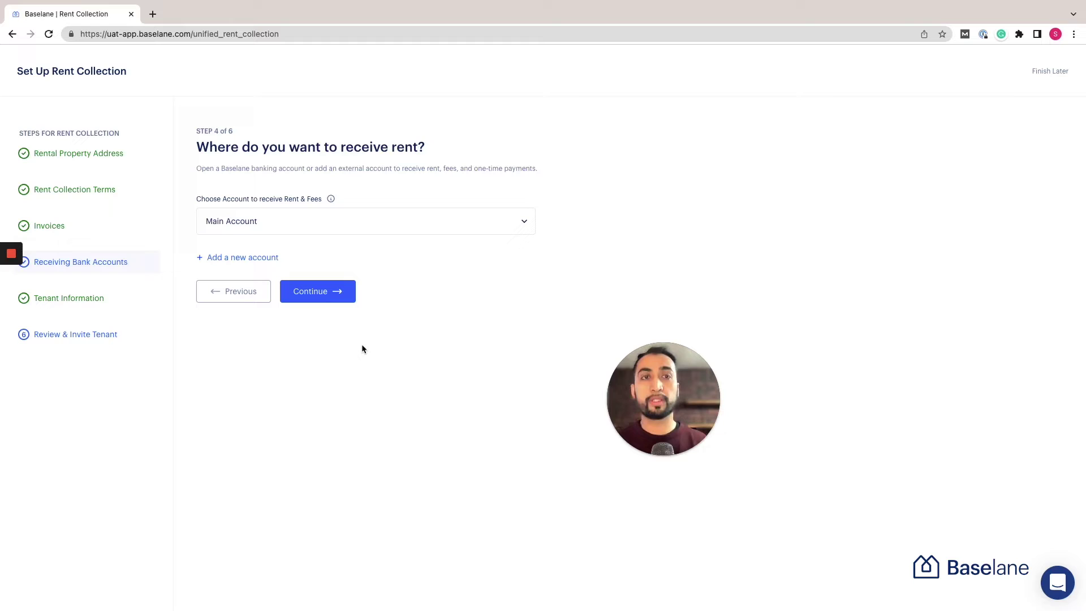
Review the rent-receiving account options and preview opening a Baselane banking account, then dismiss it.
left_click(267, 222)
left_click(251, 258)
left_click(252, 258)
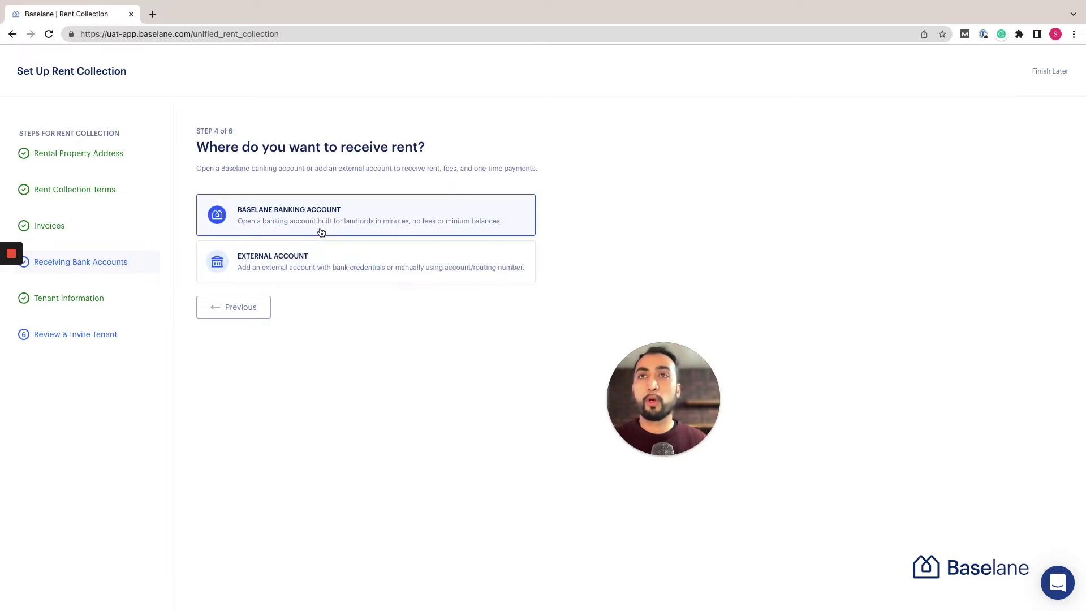
left_click(329, 227)
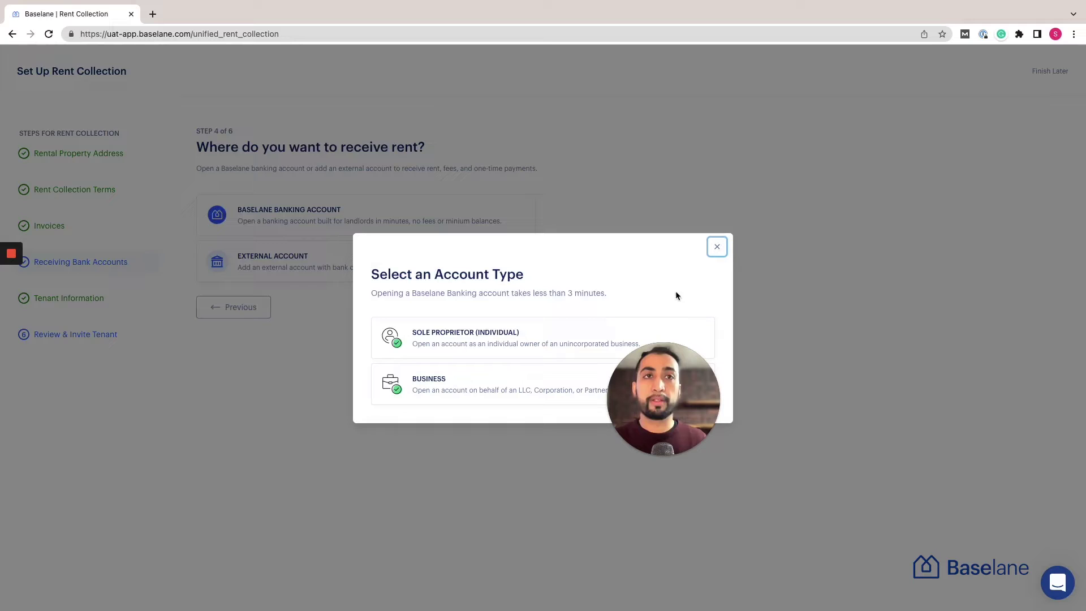
left_click(717, 247)
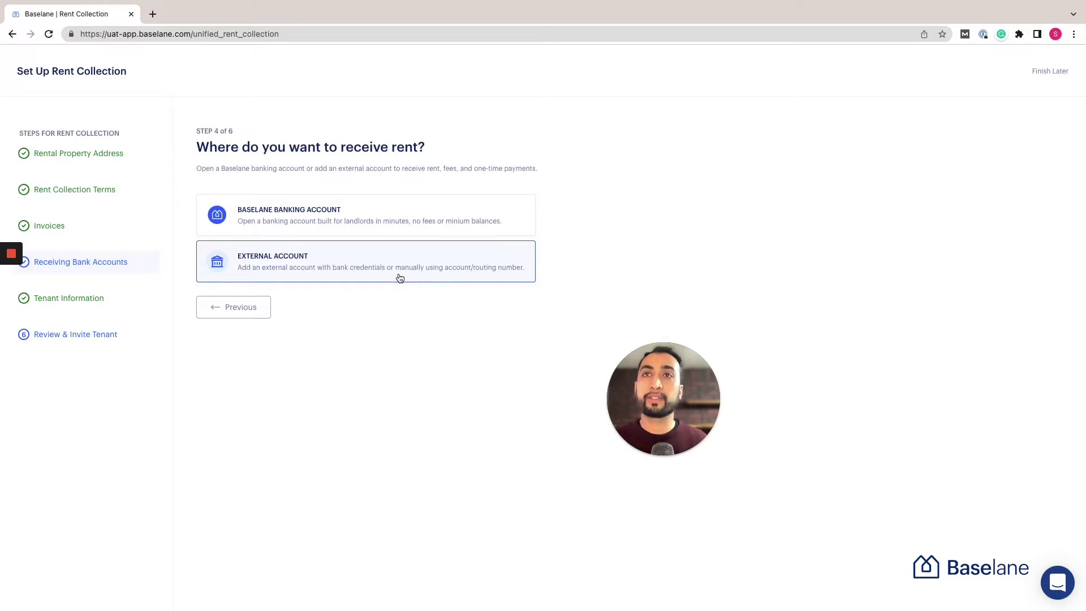
Bring up the Add an External Account form and close it without adding an account.
left_click(400, 280)
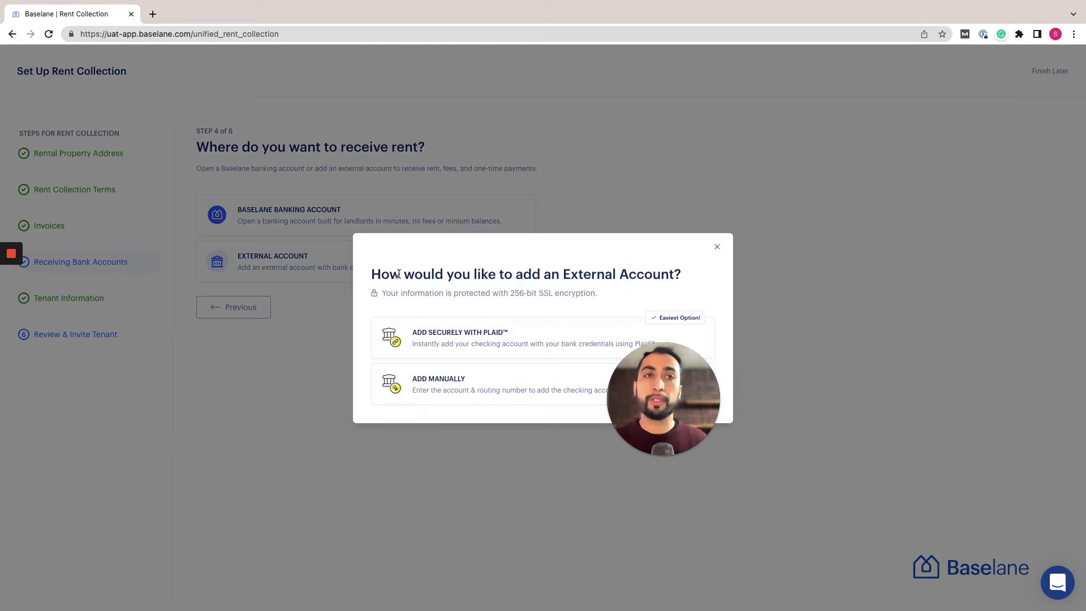
left_click_drag(677, 410, 802, 370)
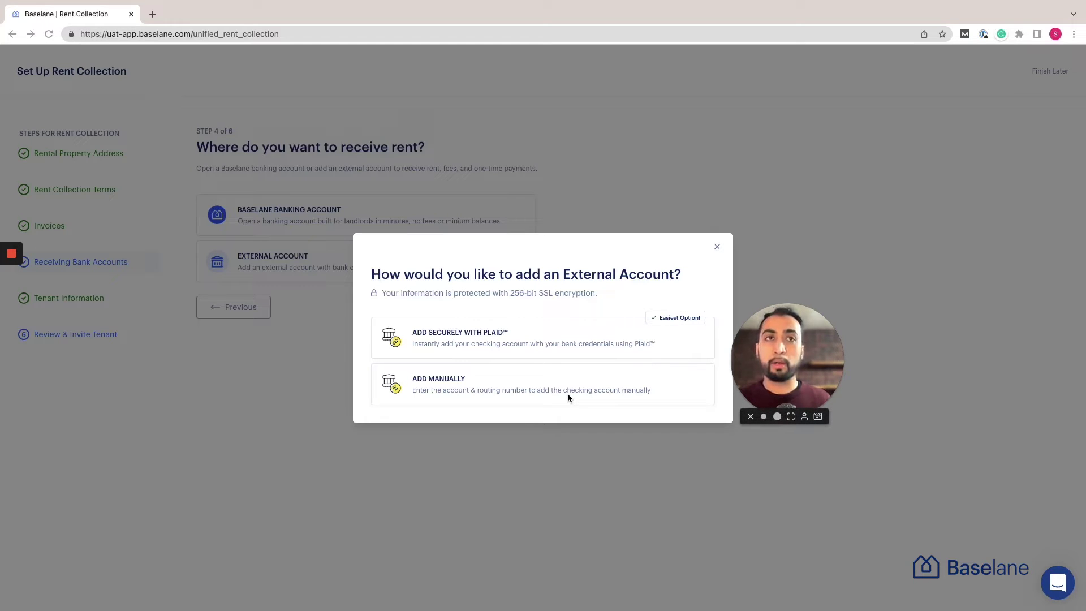
left_click(716, 247)
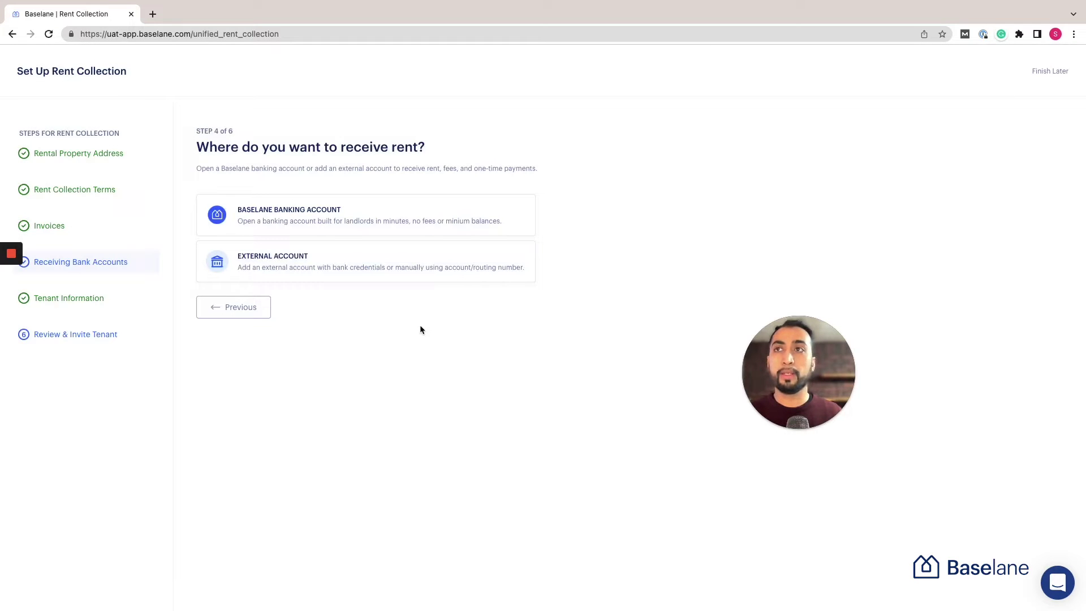
Assign an existing tenant from the dropdown in Tenant Information, then proceed to Review Details.
left_click(93, 298)
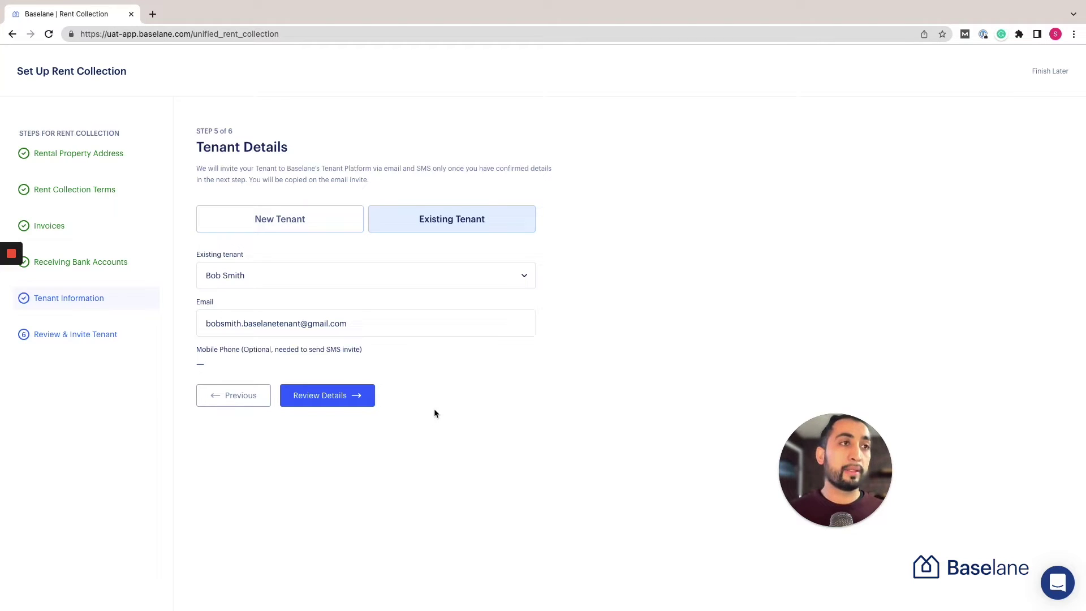
left_click(307, 220)
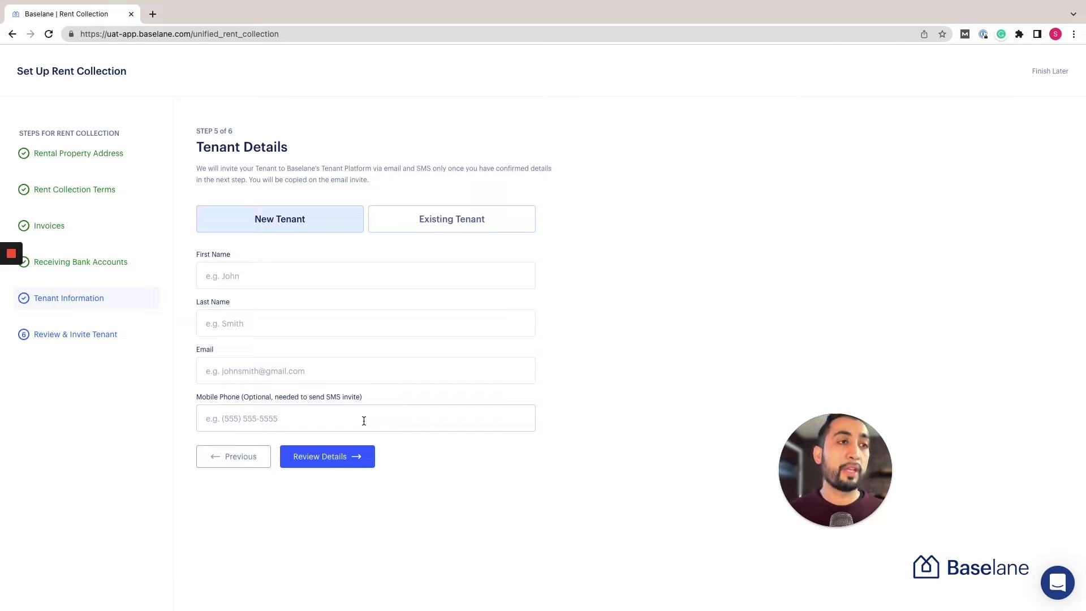
left_click(434, 223)
left_click(341, 274)
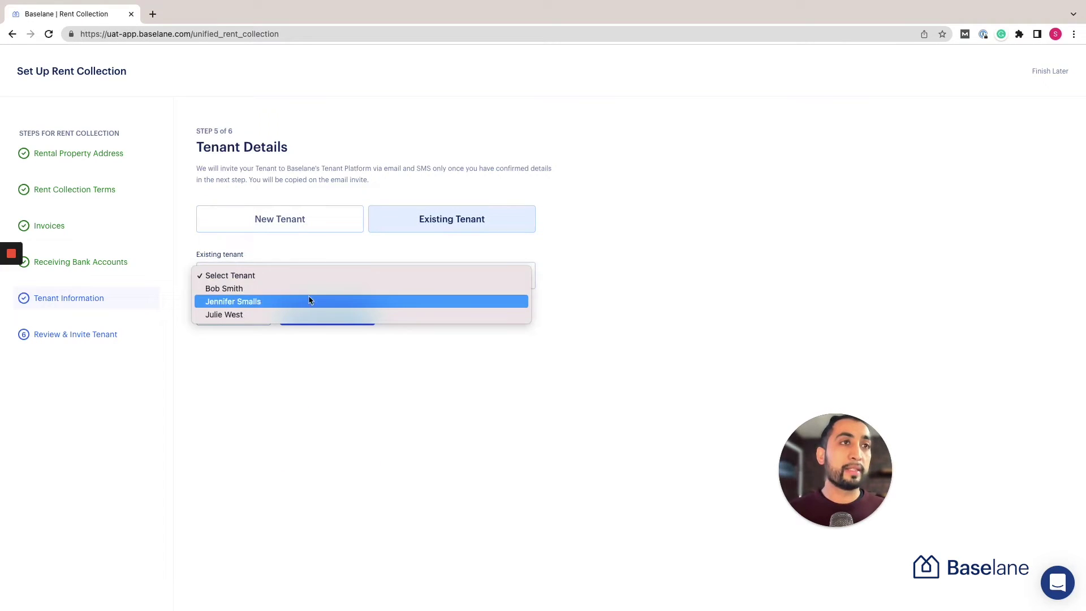
left_click(272, 289)
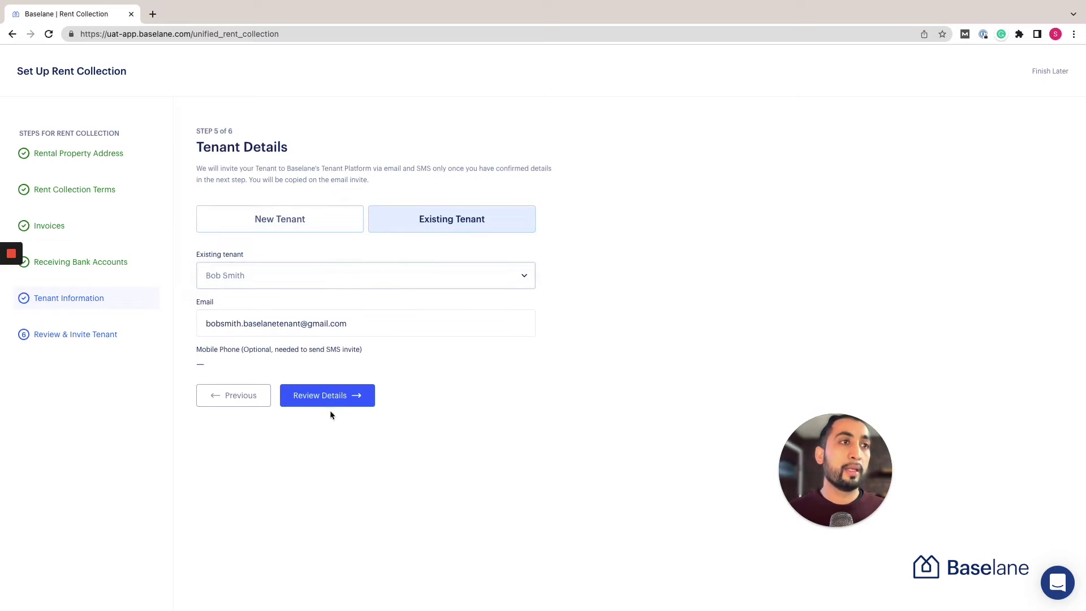
left_click(317, 397)
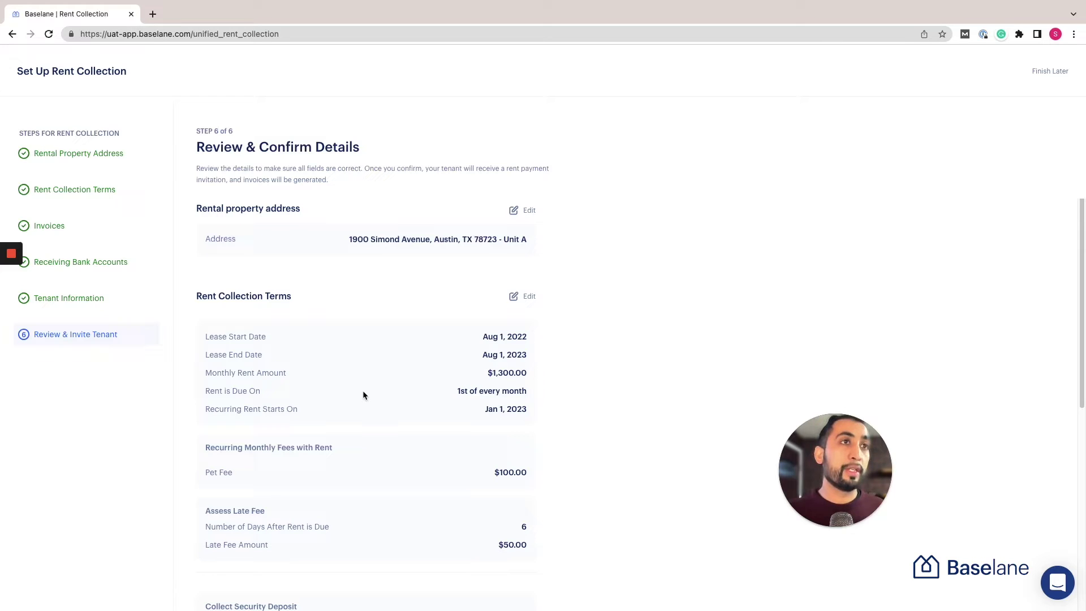
Scroll through the rent collection Review & Confirm Details page.
scroll(364, 393, "down", 3)
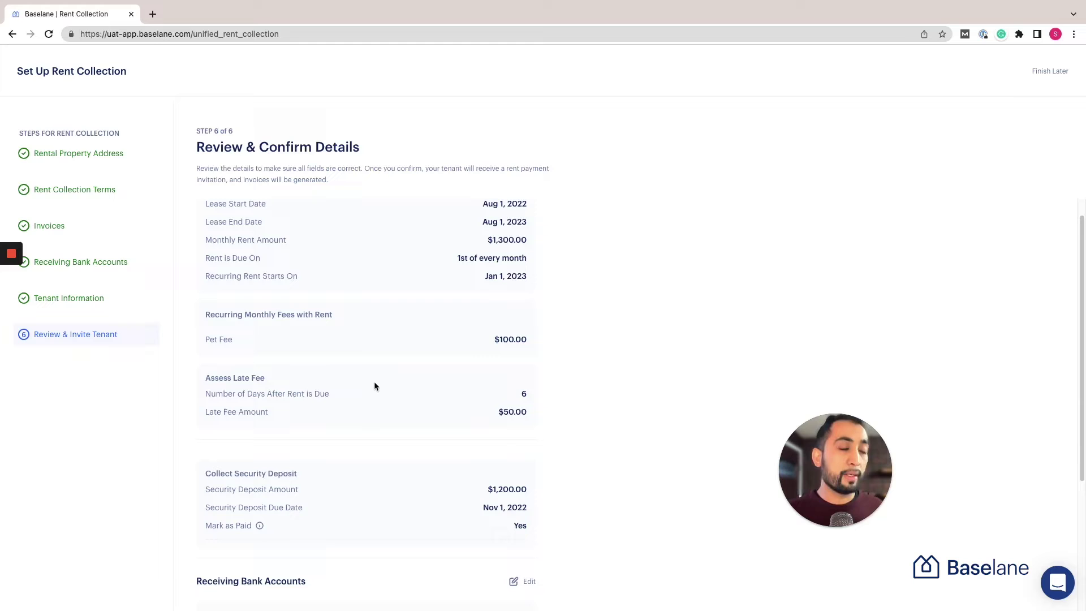
scroll(375, 383, "down", 3)
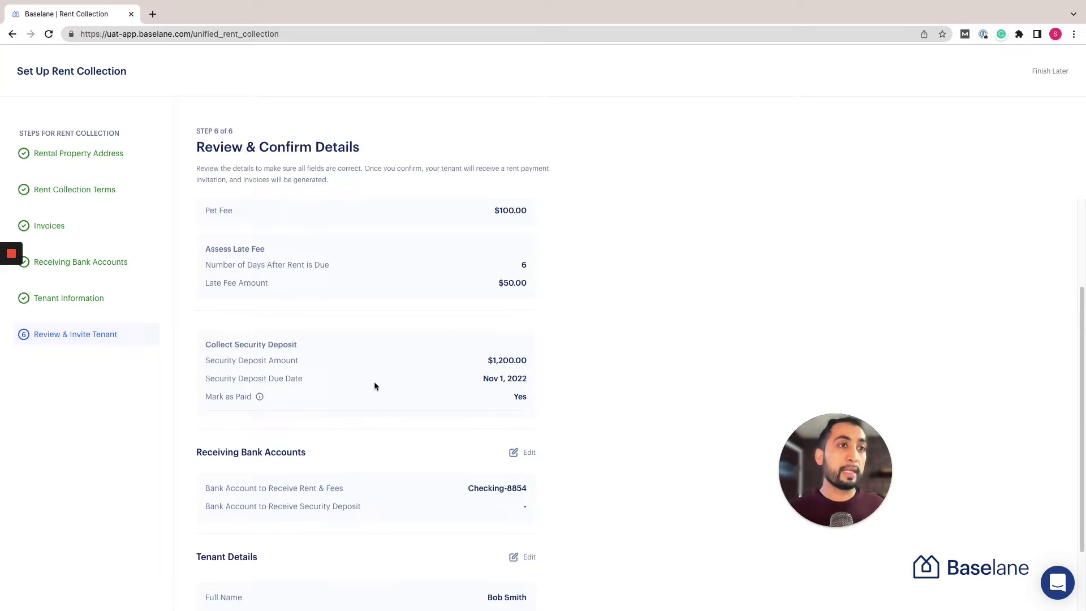
scroll(375, 386, "down", 3)
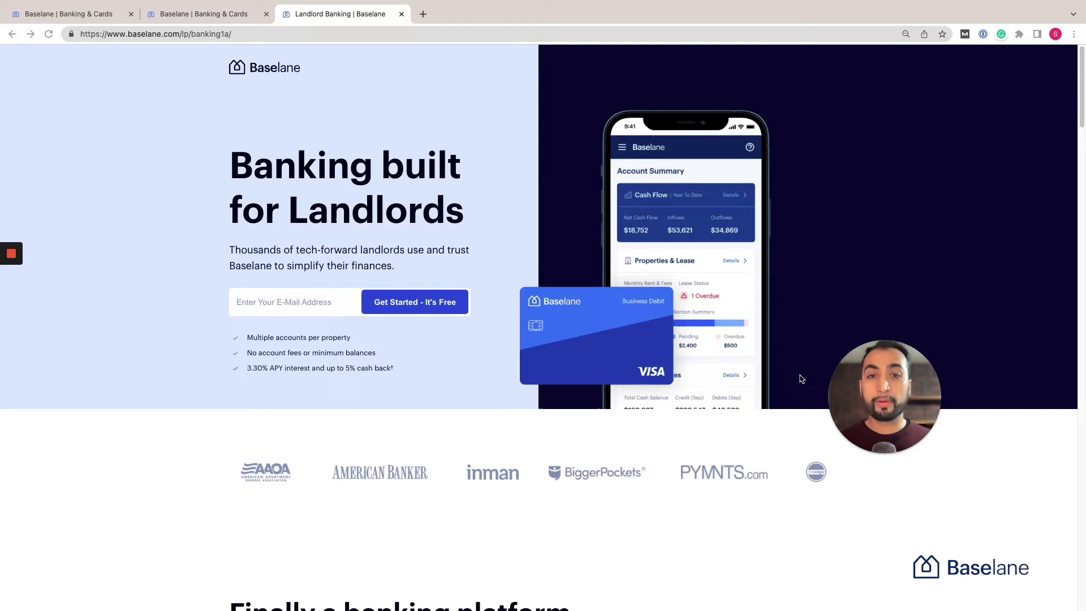
Scroll down the Landlord Banking landing page to the banking feature cards.
scroll(699, 375, "down", 5)
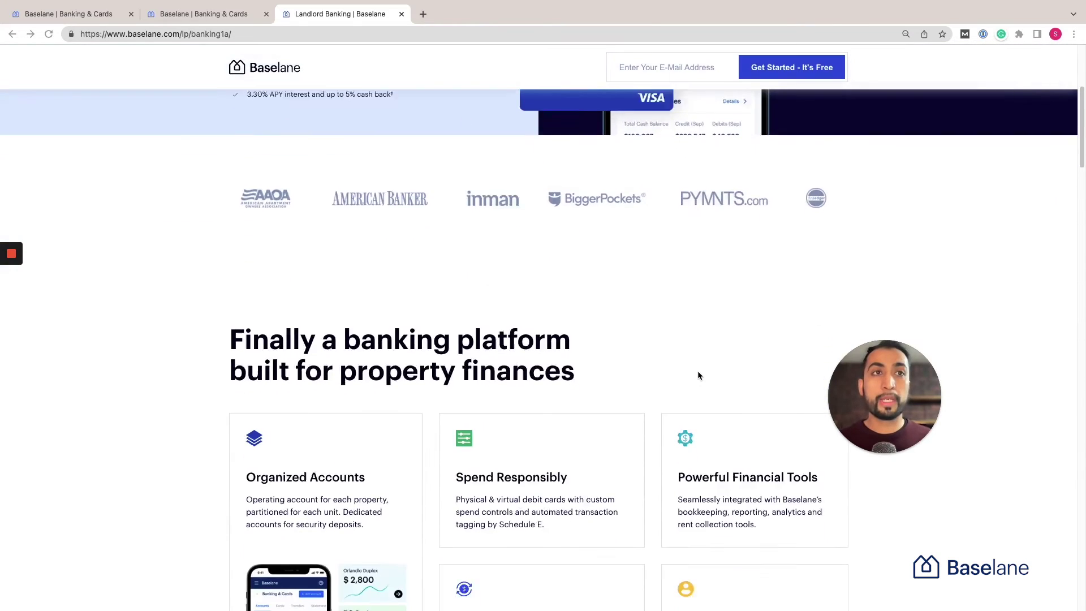
scroll(699, 375, "down", 4)
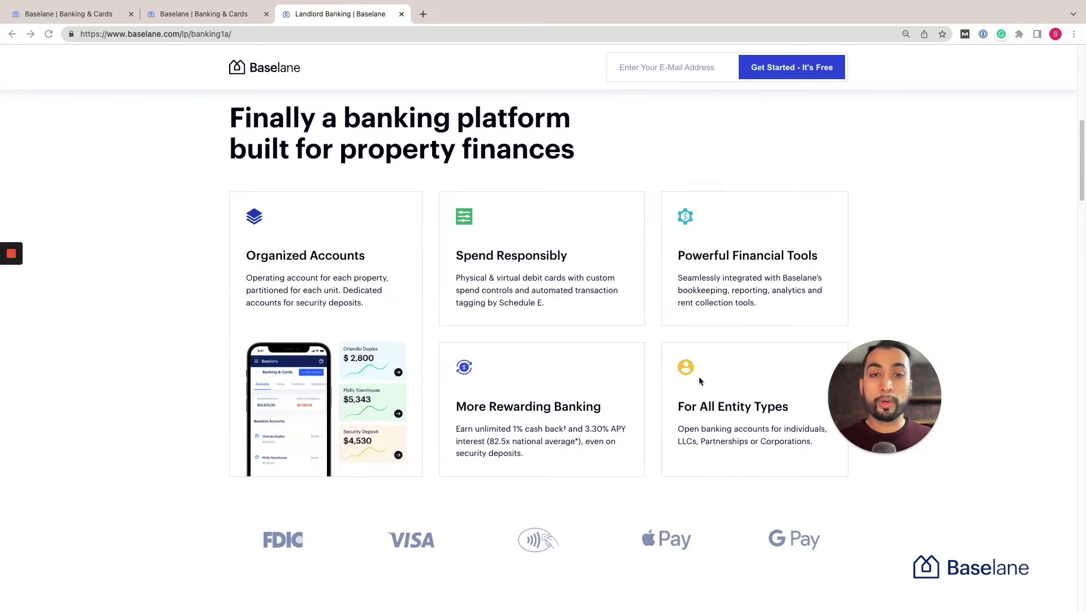
scroll(700, 379, "down", 2)
mouse_move(909, 408)
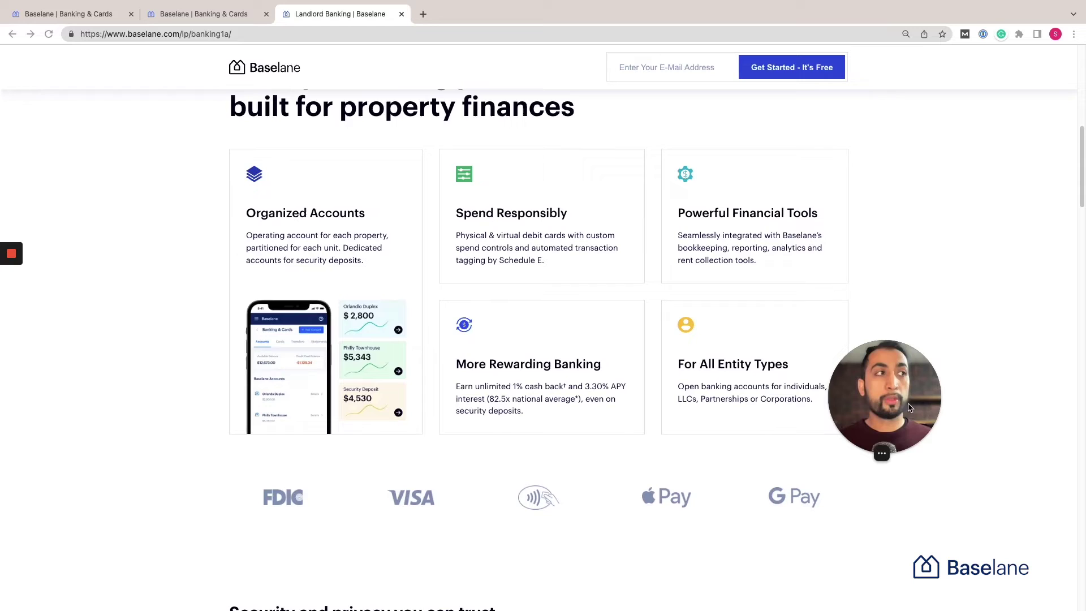
left_click_drag(909, 407, 943, 443)
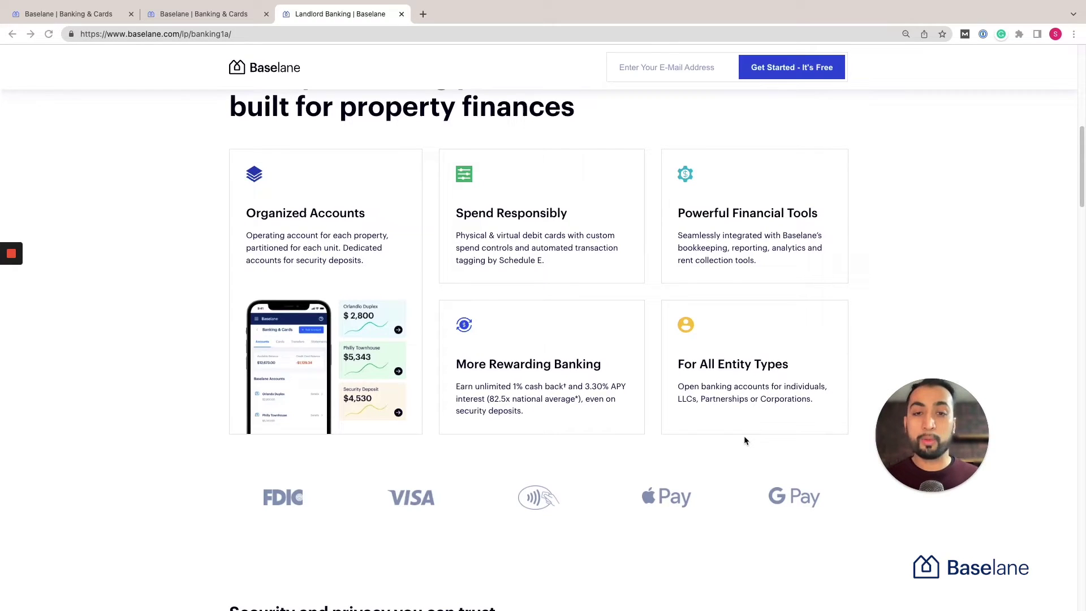
scroll(738, 437, "down", 1)
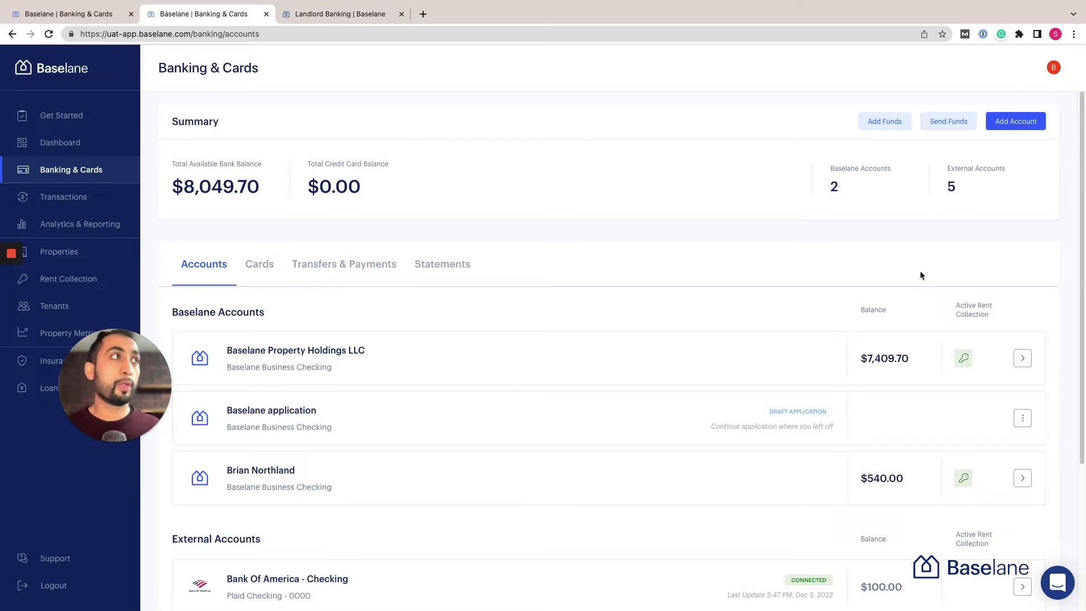
left_click(885, 122)
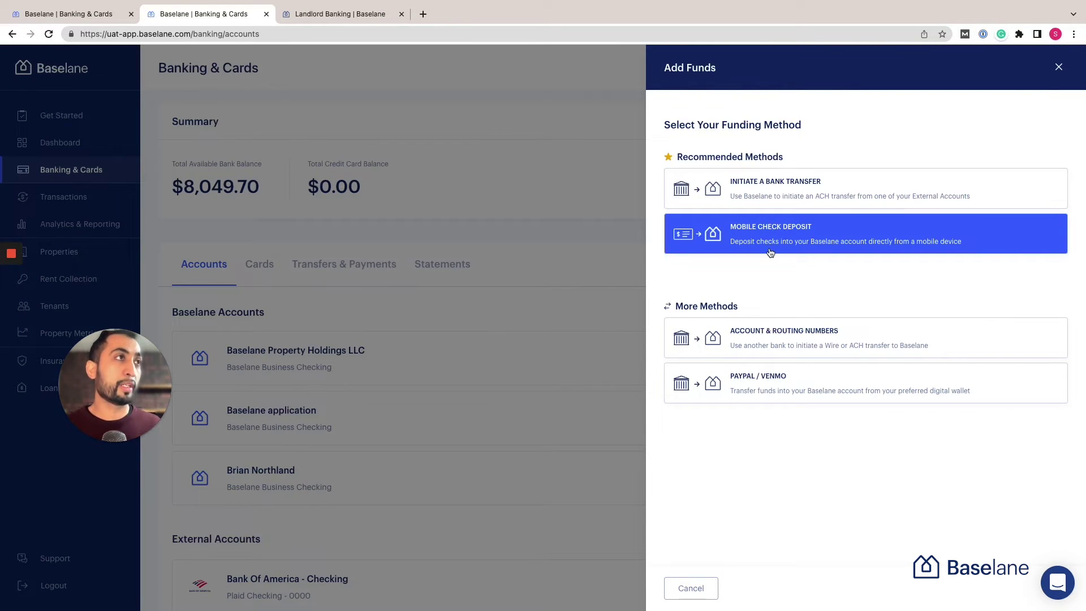
left_click(775, 198)
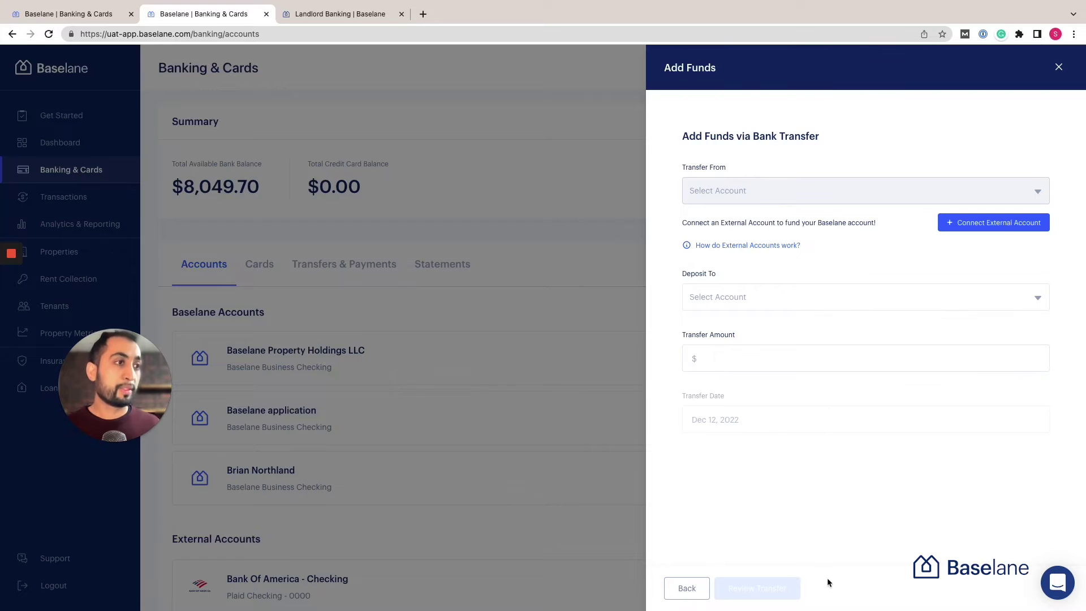
left_click(555, 320)
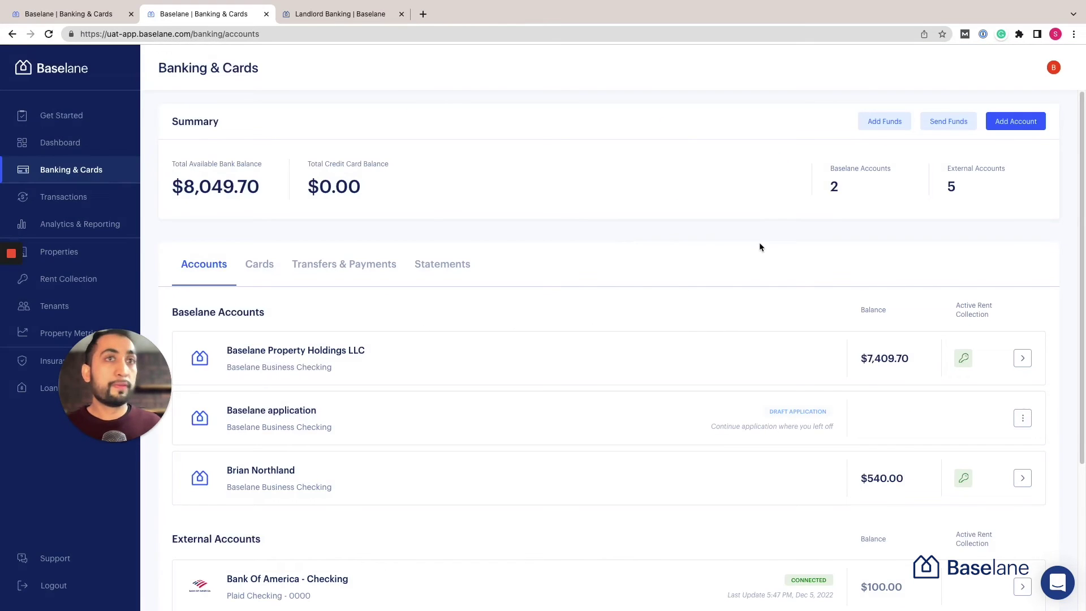
scroll(905, 317, "down", 1)
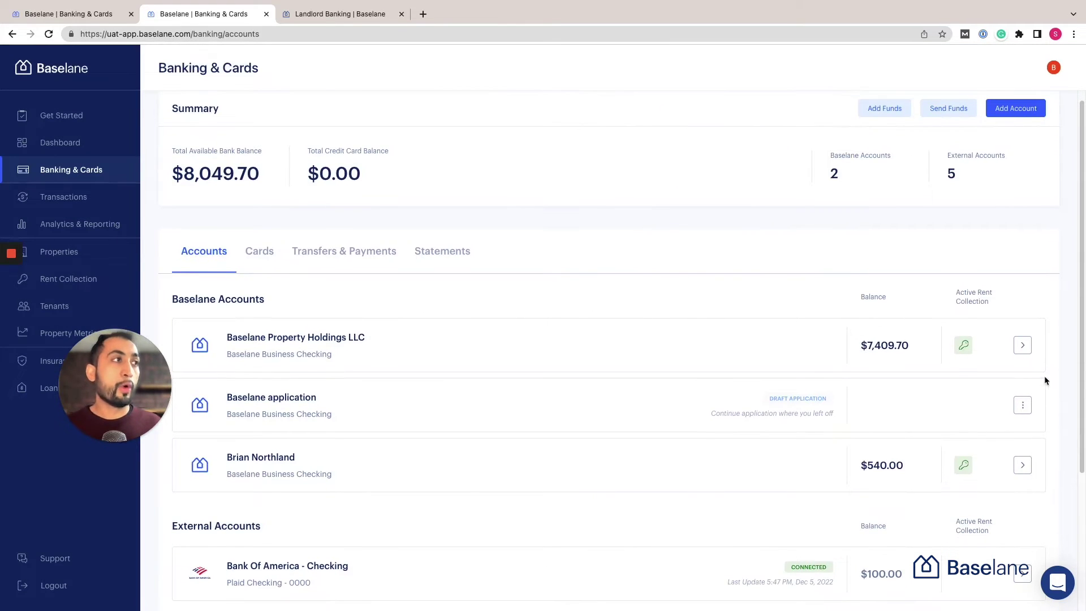
Open Baselane Property Holdings LLC, check the Operating Account details, then bring up Send Funds.
left_click(1023, 346)
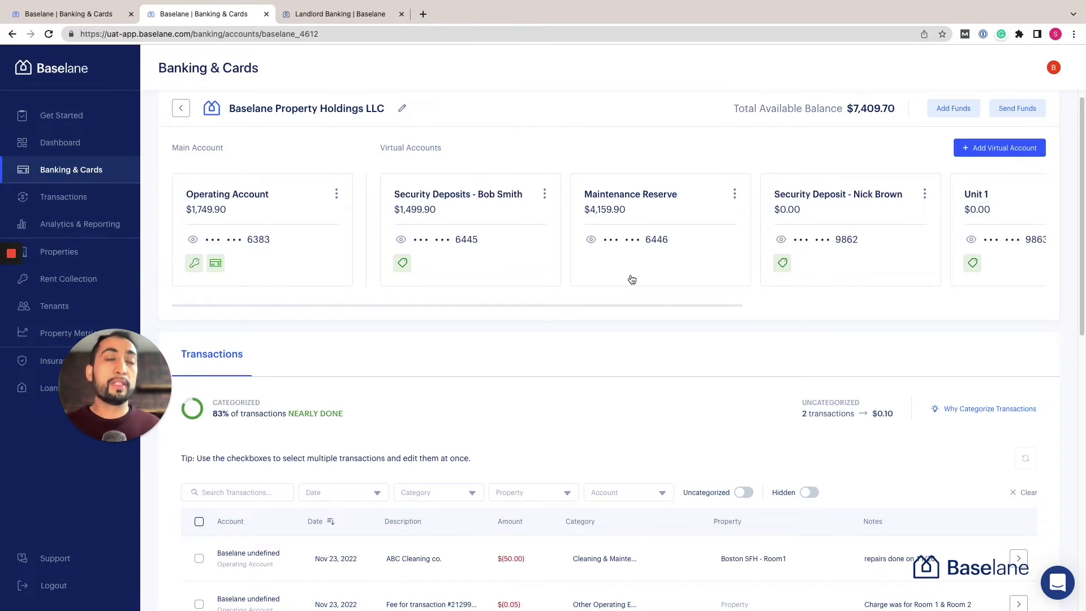
left_click(337, 195)
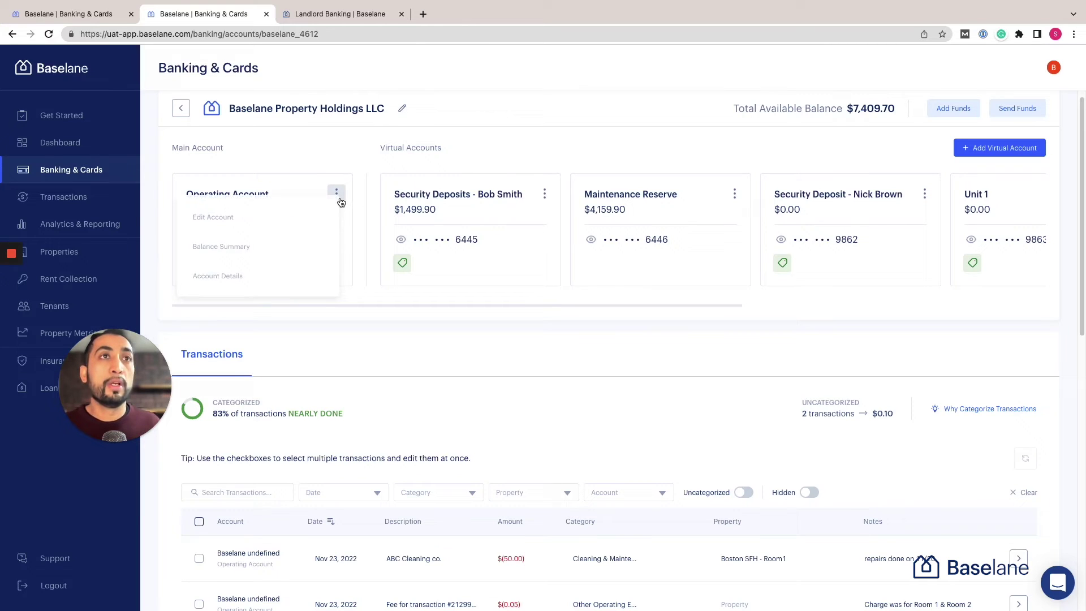
left_click(301, 275)
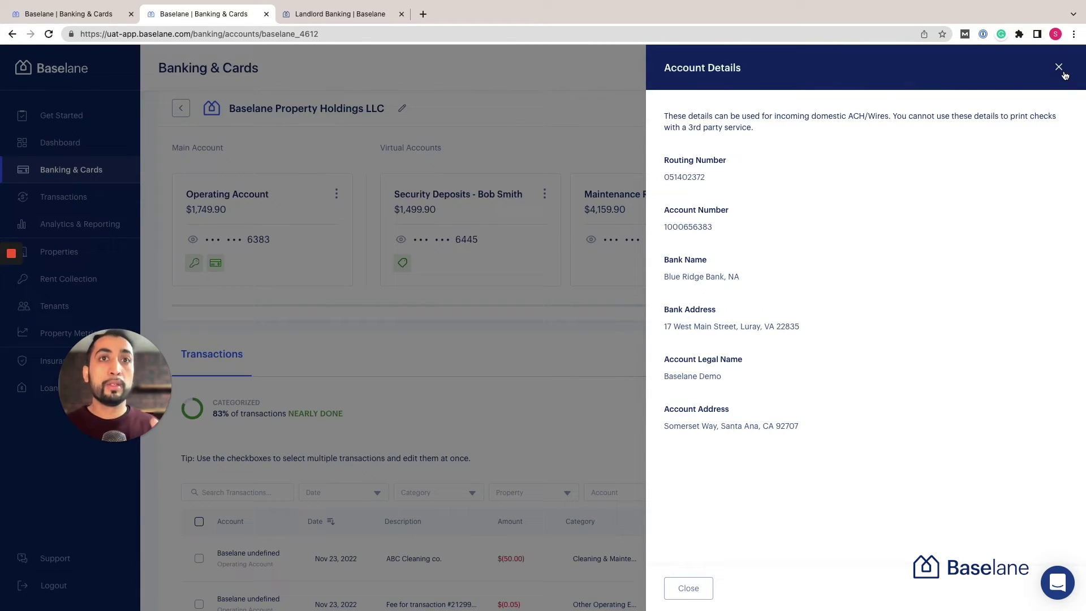
left_click(1058, 67)
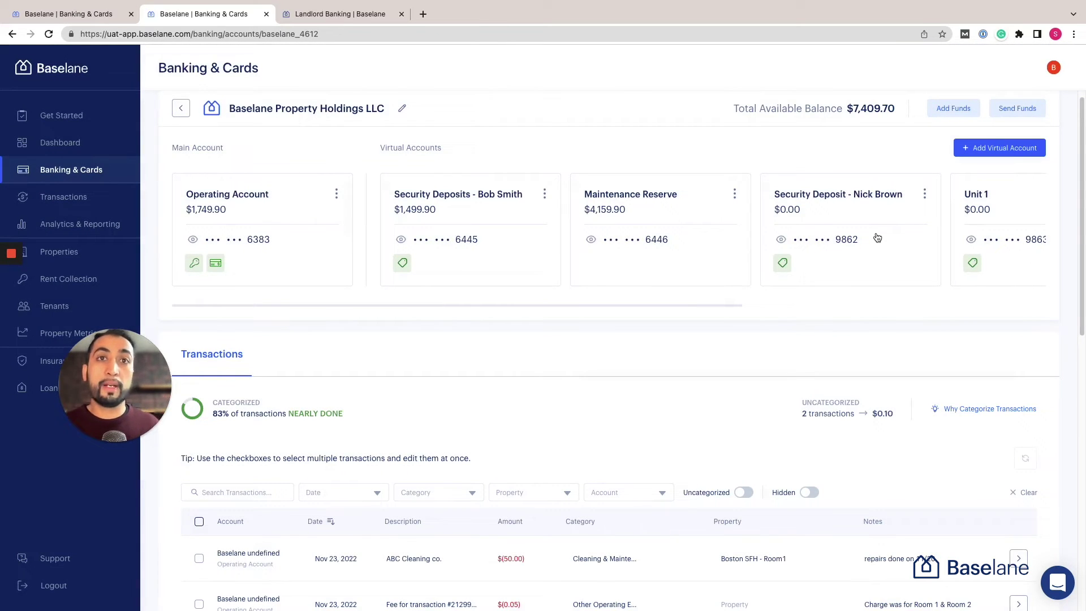
left_click(1030, 115)
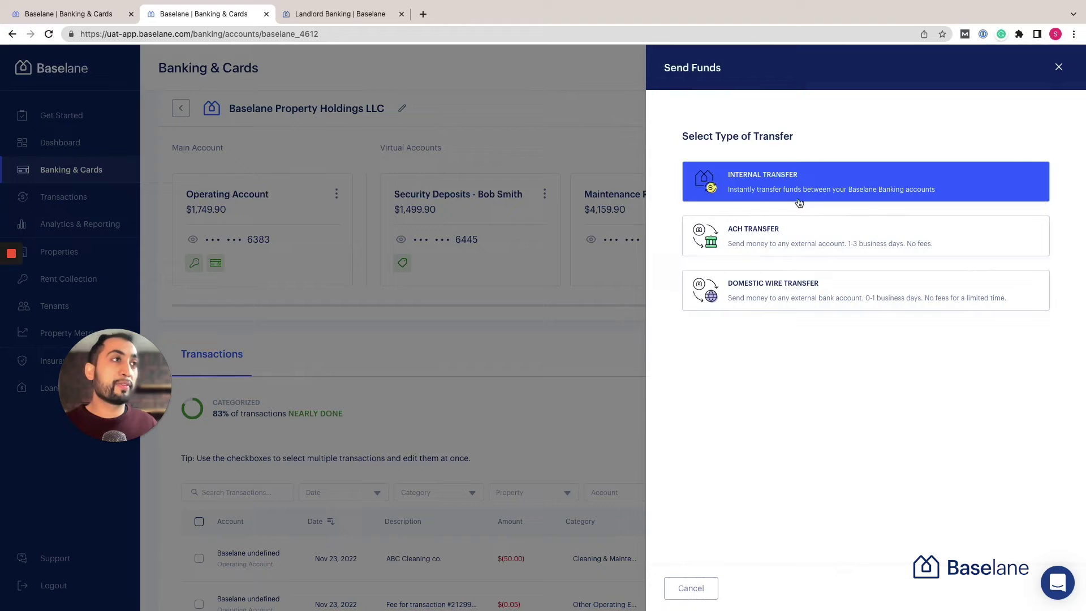
Fill an ACH transfer from Operating Account to Handyman - Philly, then close it unsent.
left_click(800, 247)
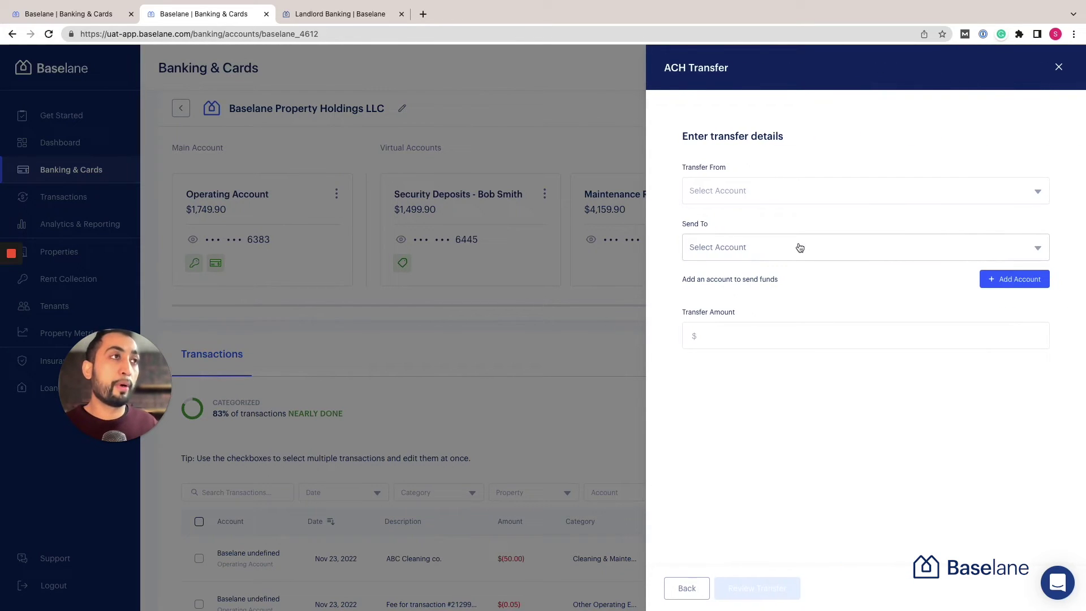
left_click(750, 198)
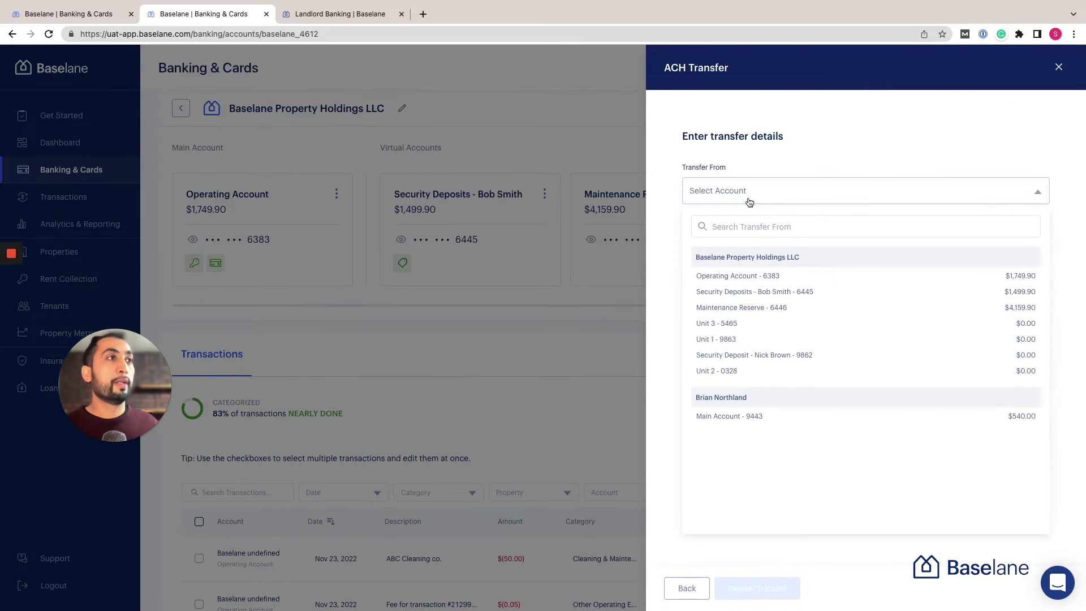
left_click(768, 277)
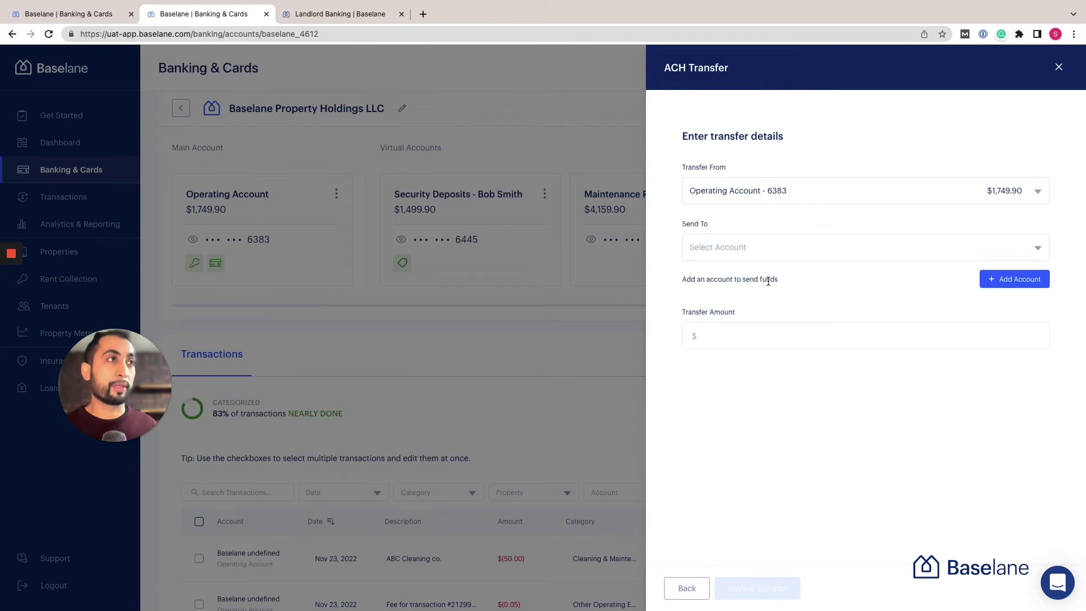
left_click(763, 249)
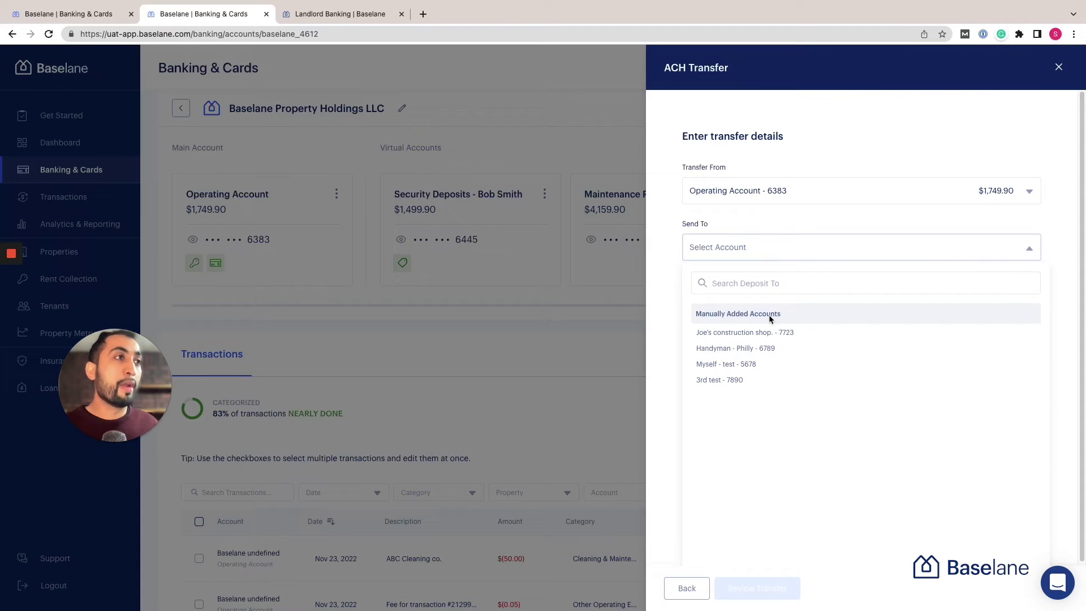
left_click(762, 348)
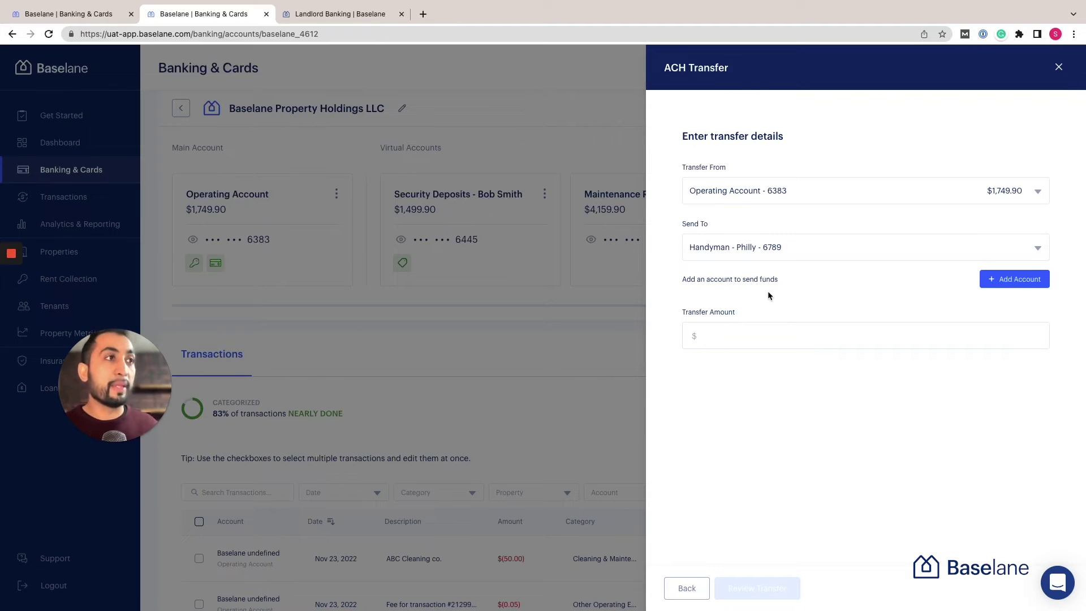
left_click(758, 340)
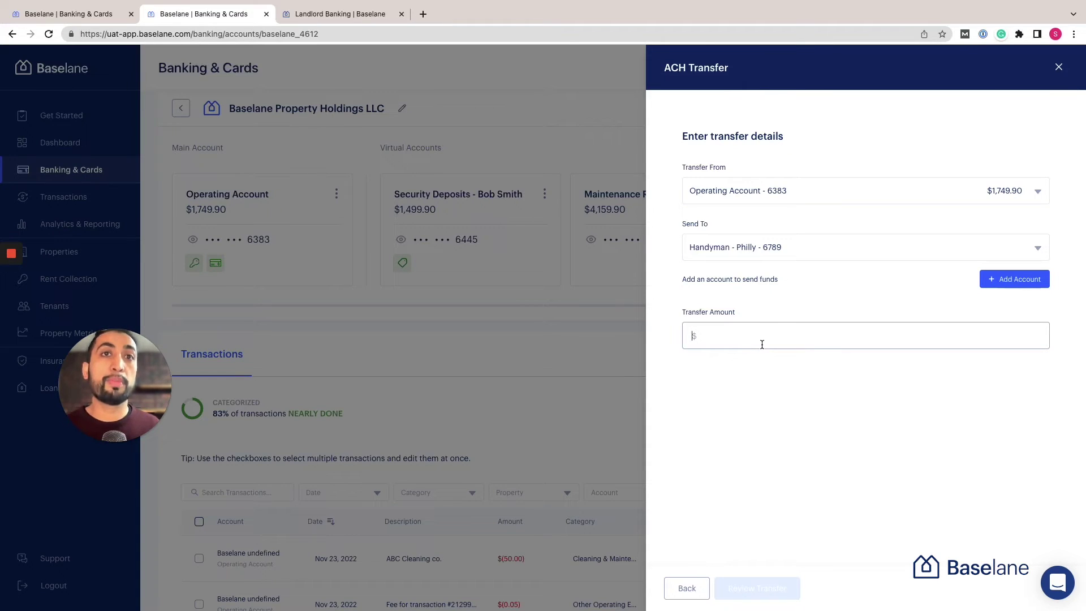
left_click(610, 344)
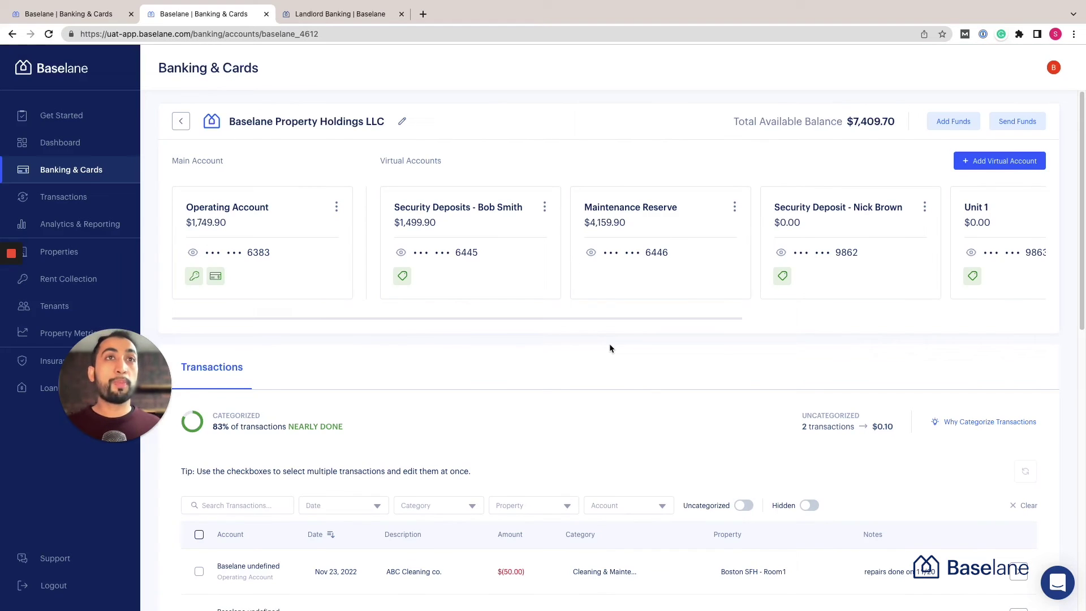
left_click_drag(116, 385, 973, 377)
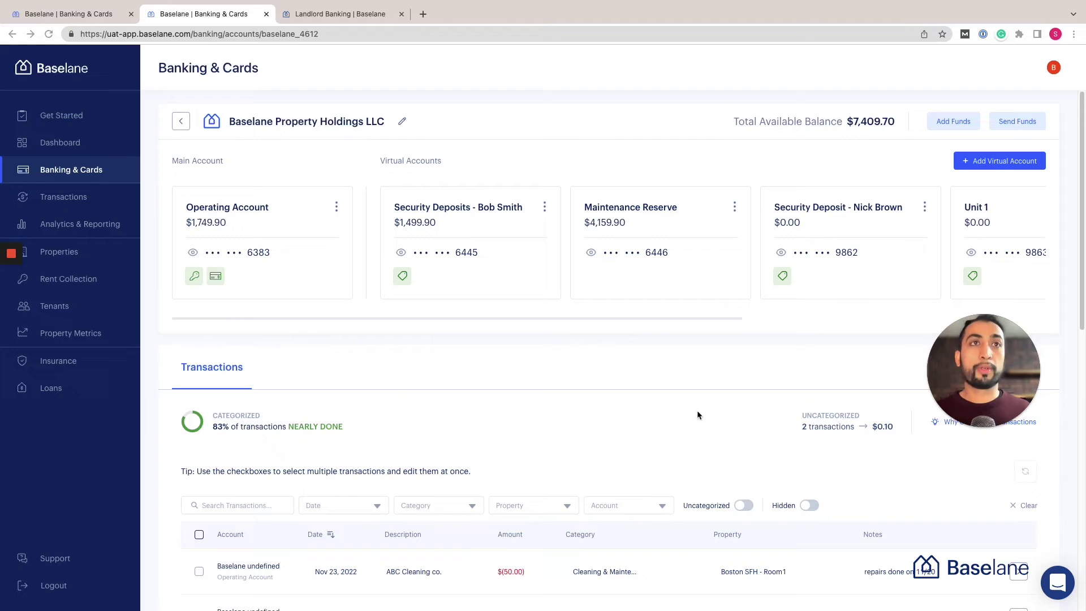
Scroll through the skylight-filtered Transactions list of Skylight Monthly Rent entries.
scroll(613, 396, "down", 3)
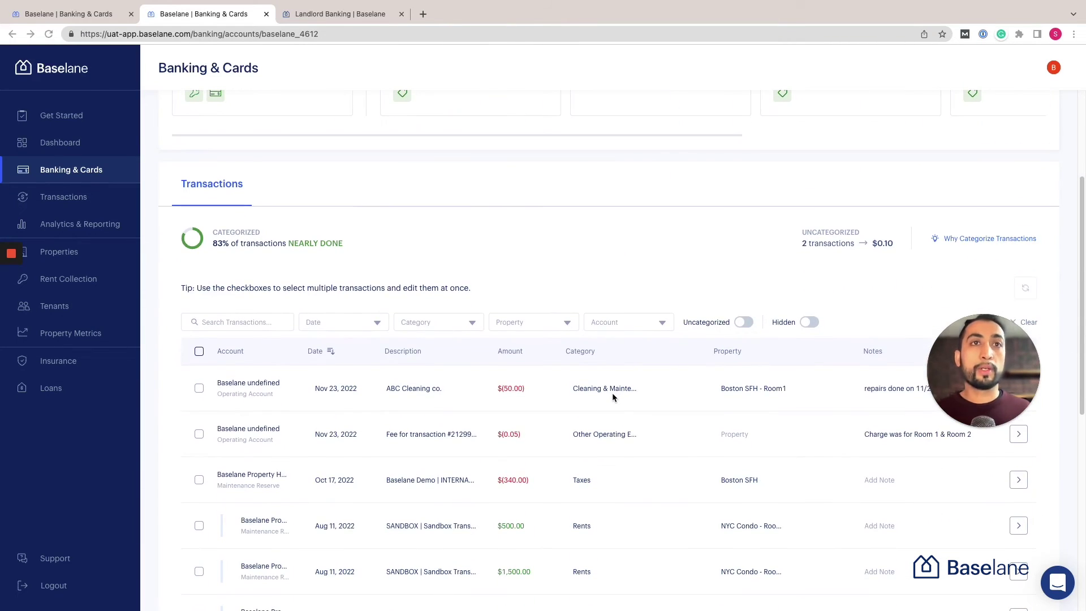
scroll(611, 393, "down", 1)
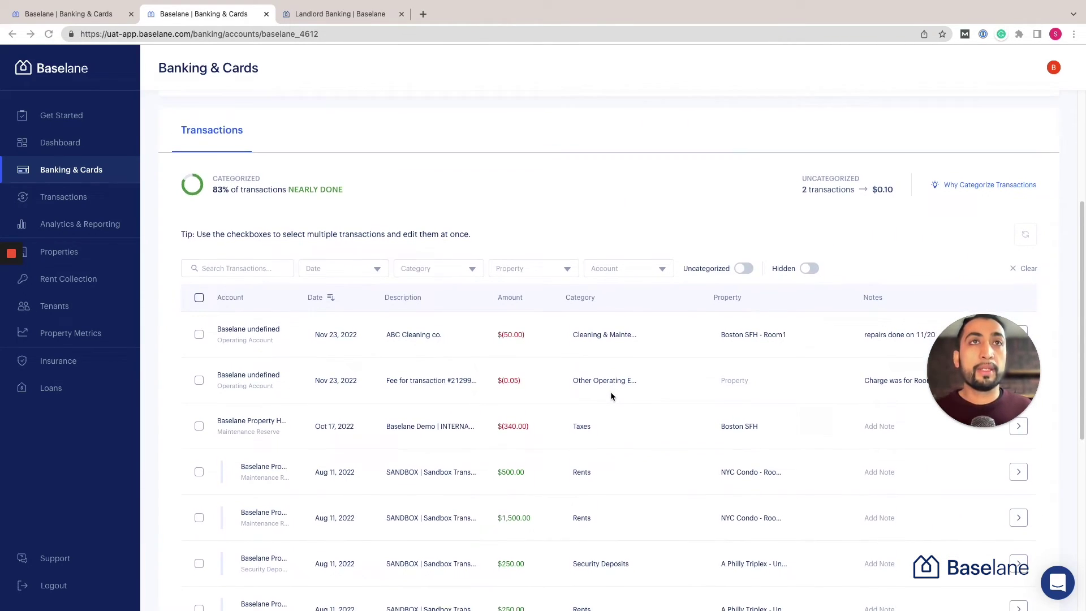
scroll(611, 396, "down", 1)
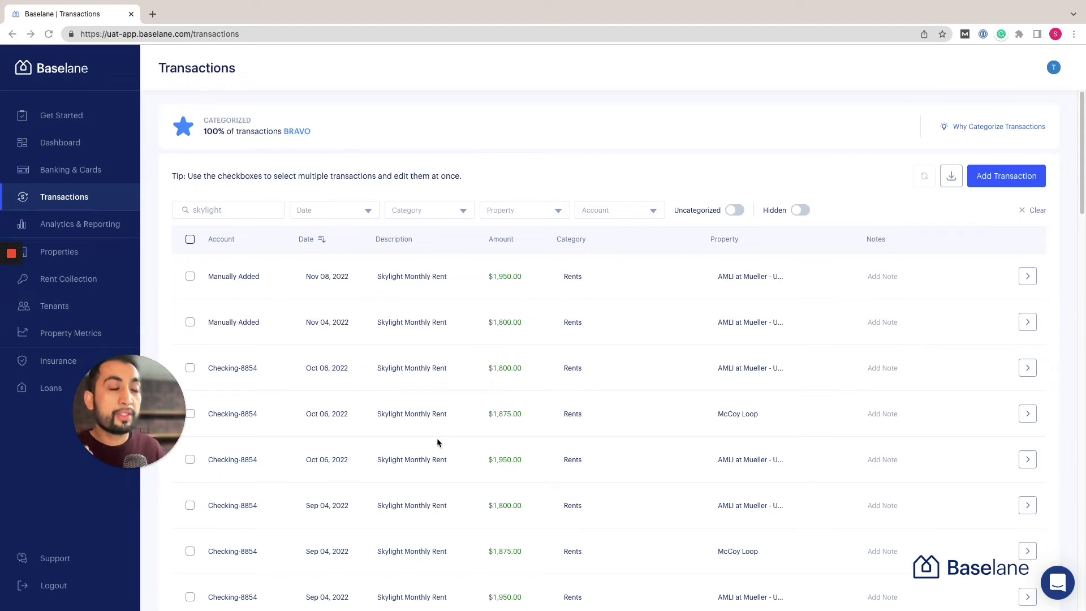
Check the Nov 08, 2022 transaction's category choices, keeping it as Rents.
left_click(105, 224)
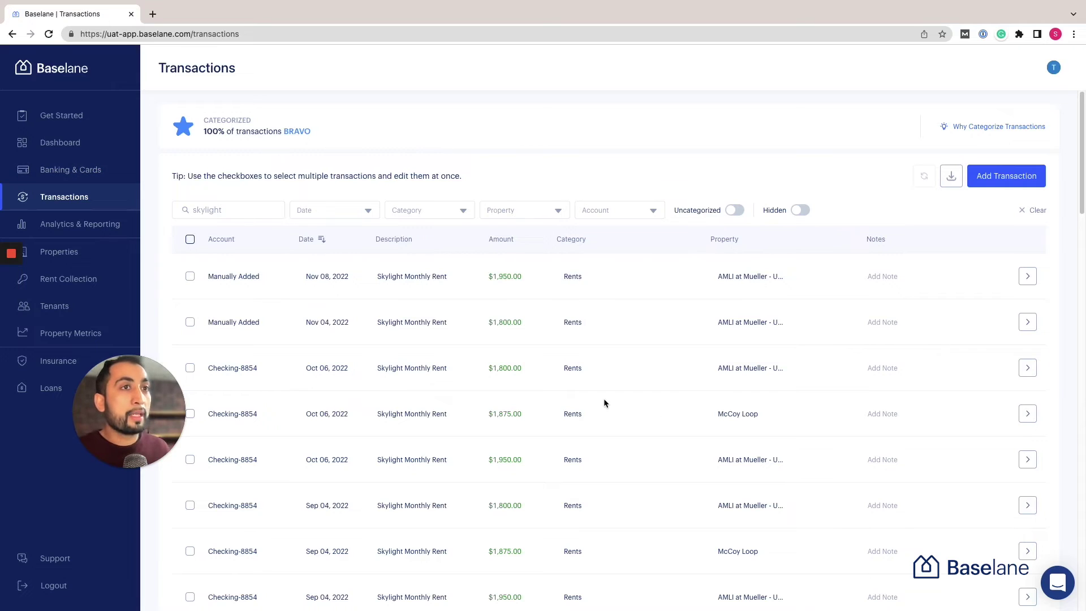
scroll(604, 401, "down", 2)
scroll(605, 402, "down", 3)
scroll(600, 398, "up", 5)
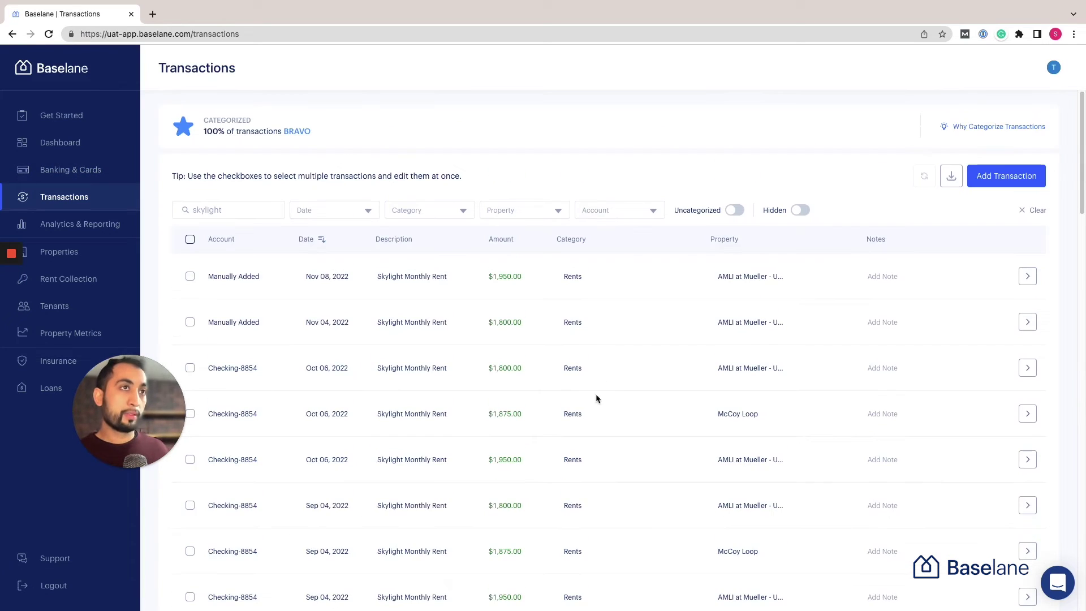
left_click(604, 285)
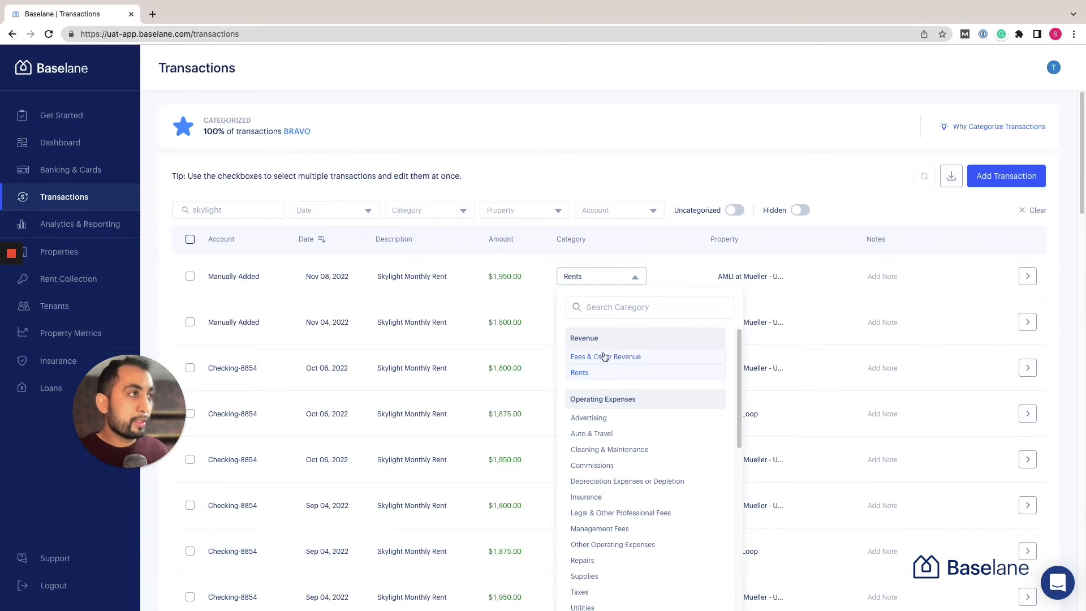
scroll(611, 392, "down", 2)
scroll(611, 391, "up", 2)
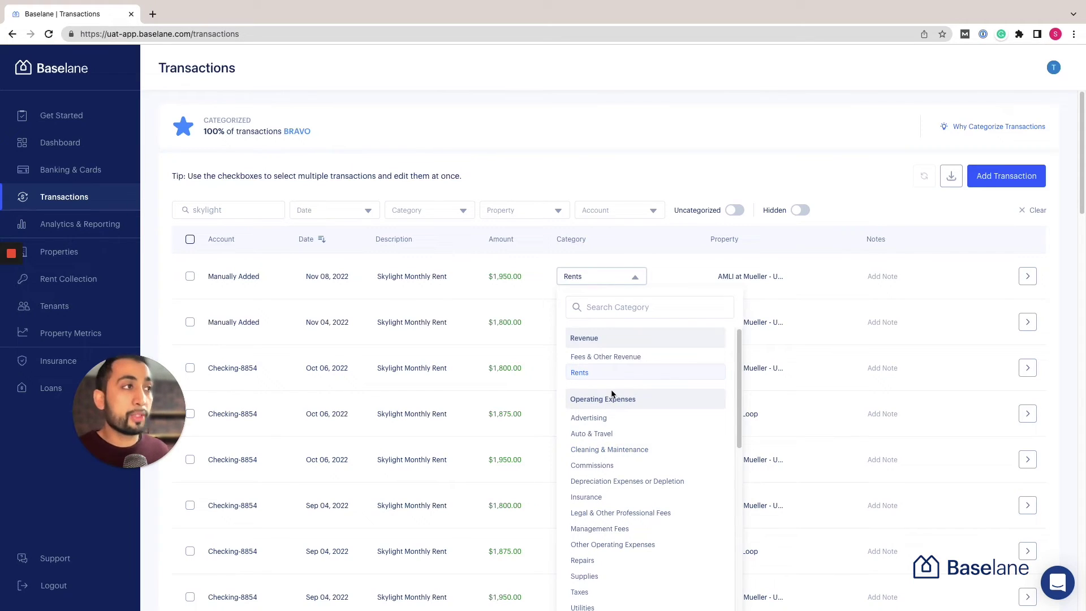
left_click(657, 279)
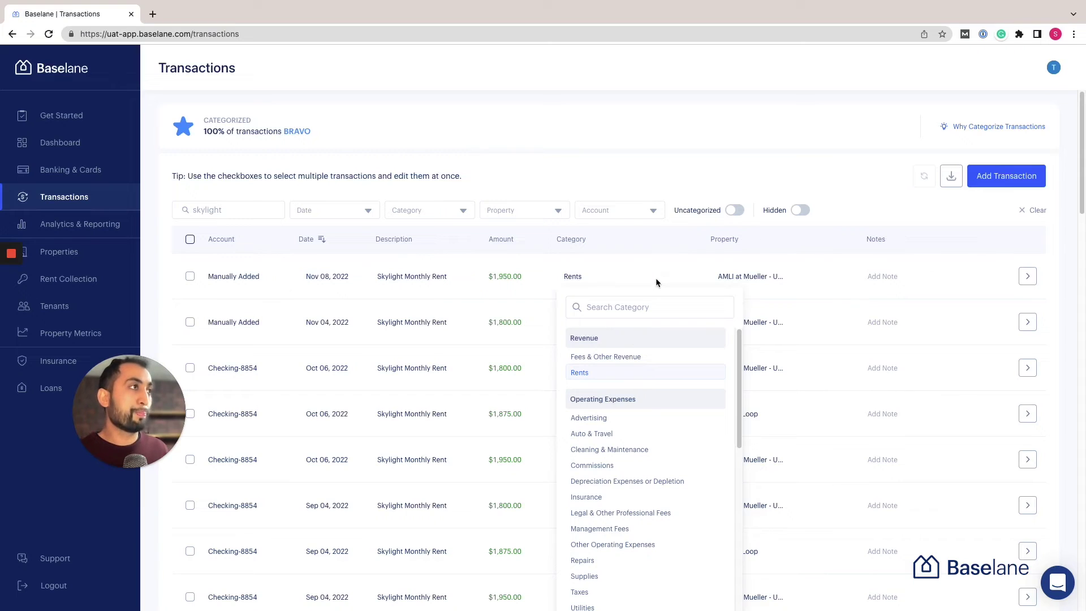
Add the note 'Nov rent' to the Nov 08, 2022 Skylight Monthly Rent transaction.
left_click(743, 281)
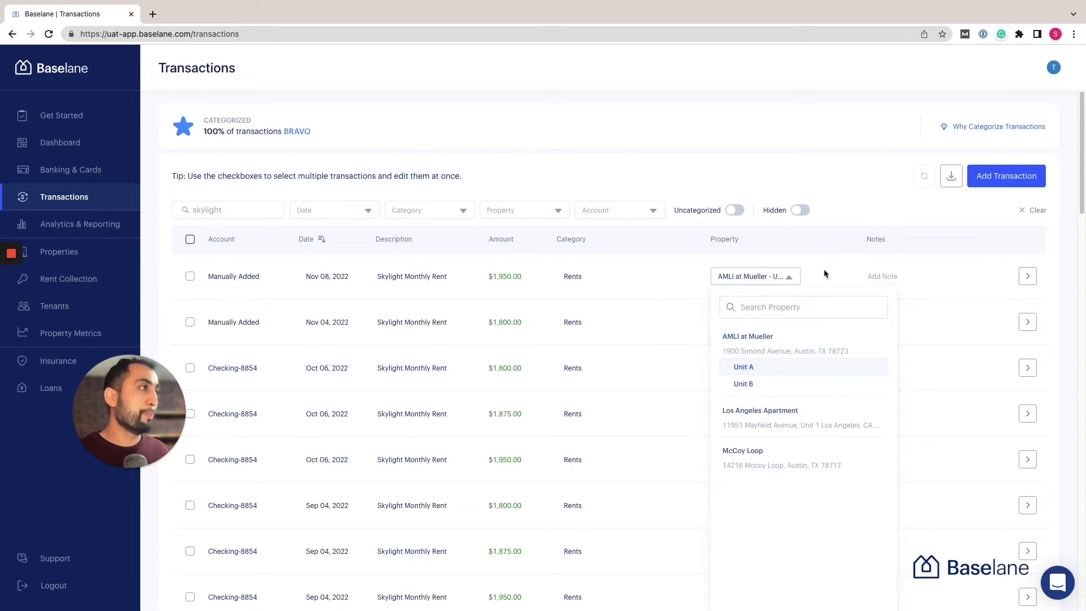
left_click(873, 277)
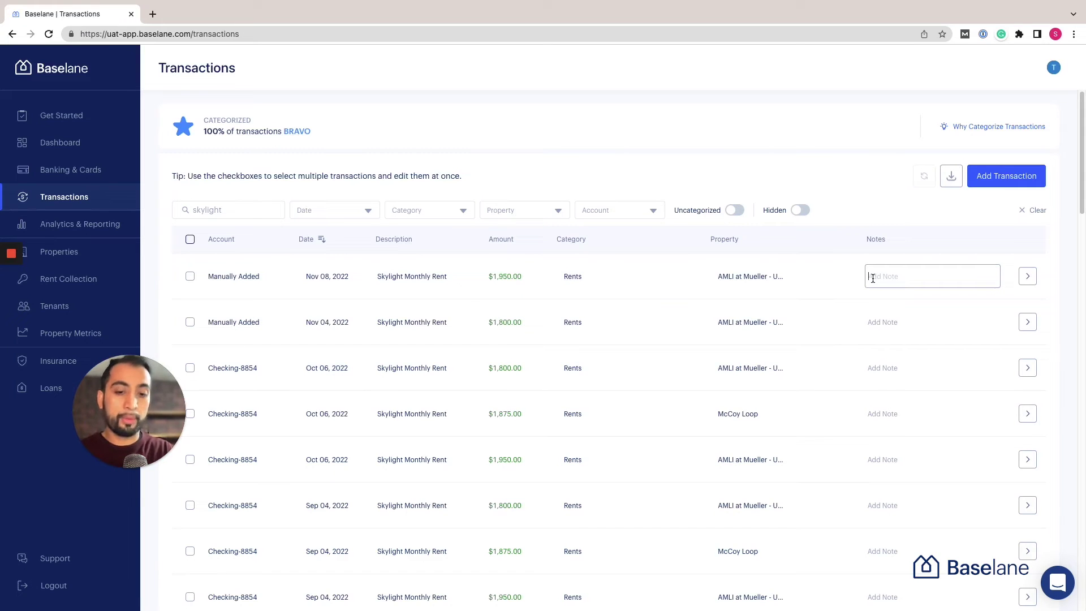
type("Nov r")
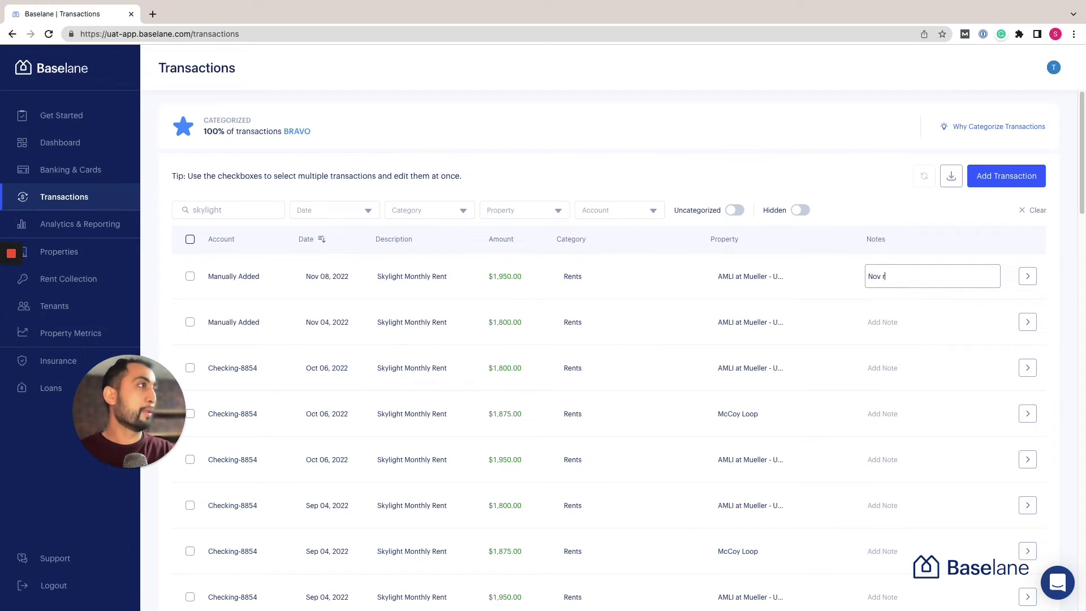
type("ent")
left_click(667, 253)
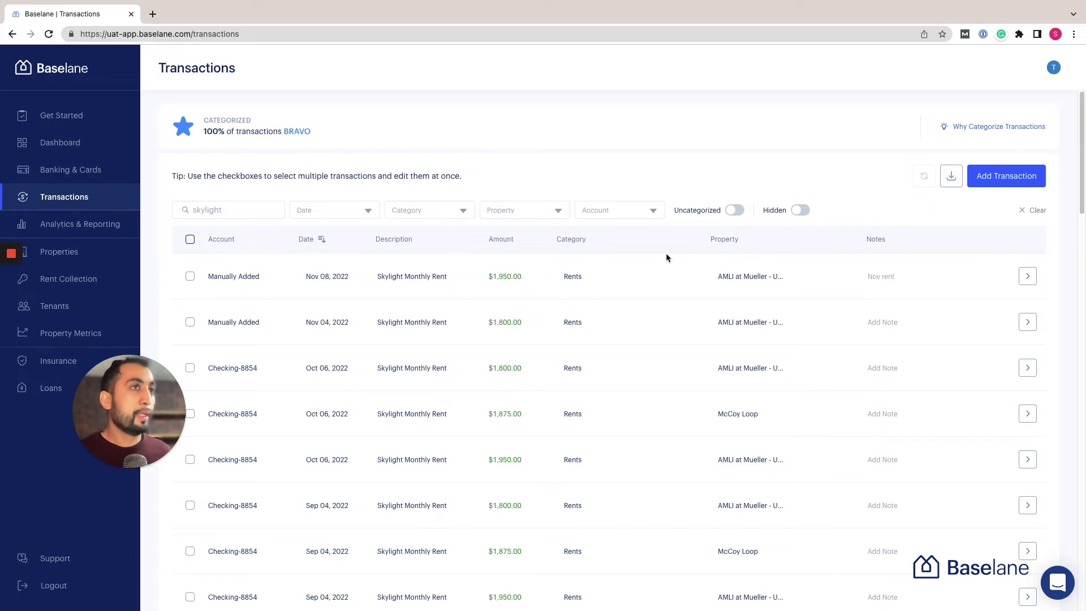
double_click(232, 214)
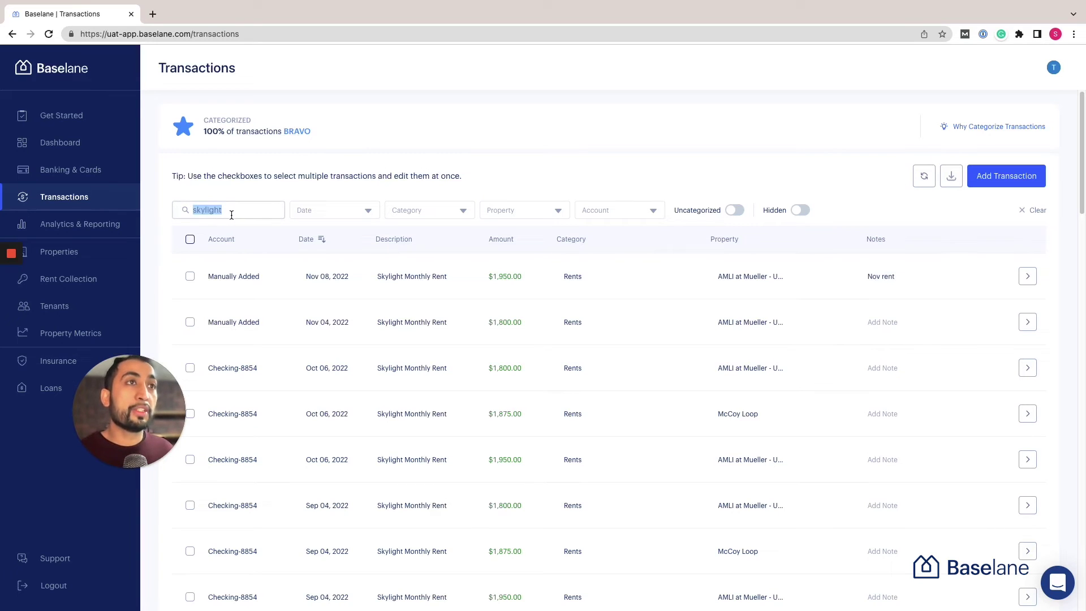
type("skylight")
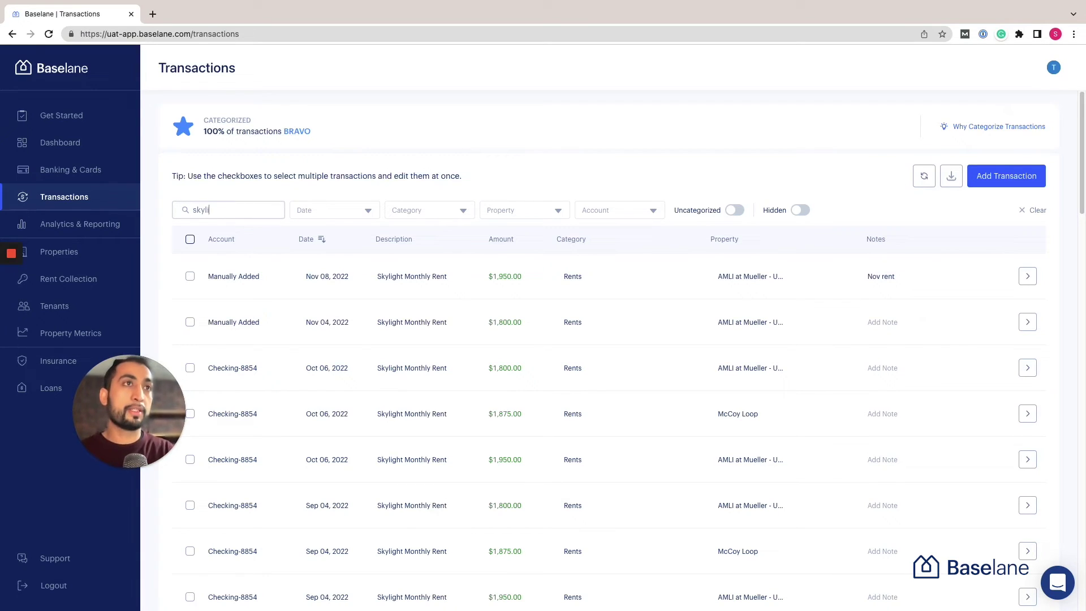
left_click(223, 188)
scroll(211, 240, "down", 1)
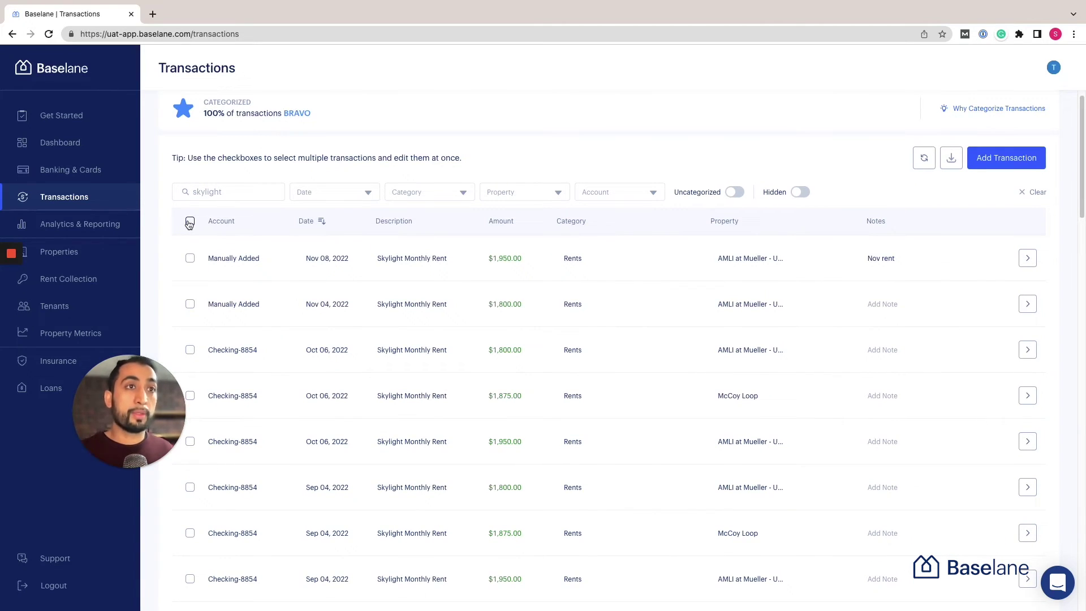
left_click(190, 222)
scroll(364, 291, "down", 15)
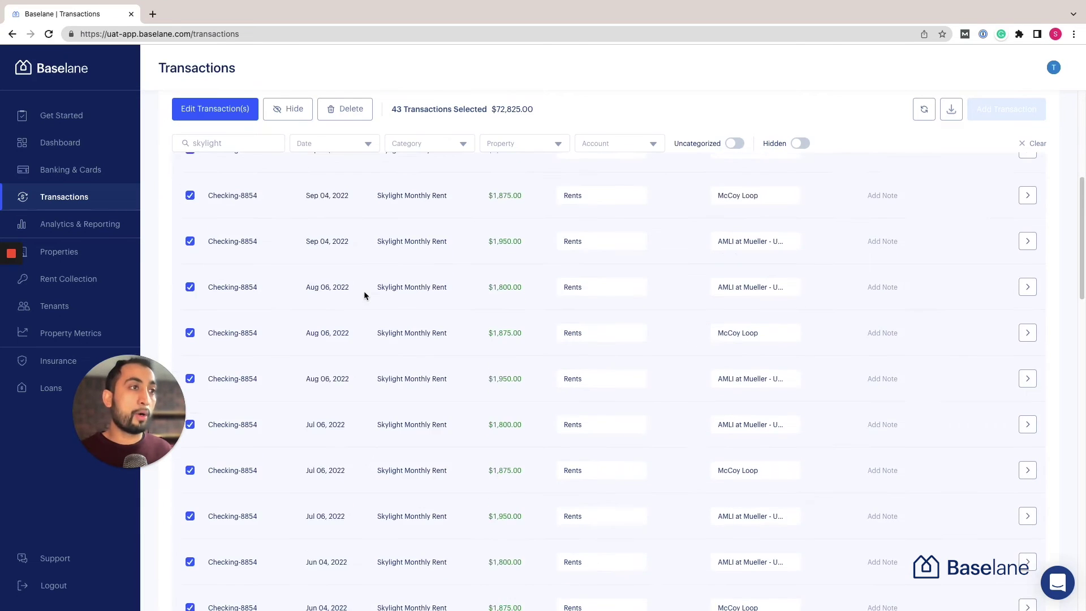
scroll(365, 293, "up", 15)
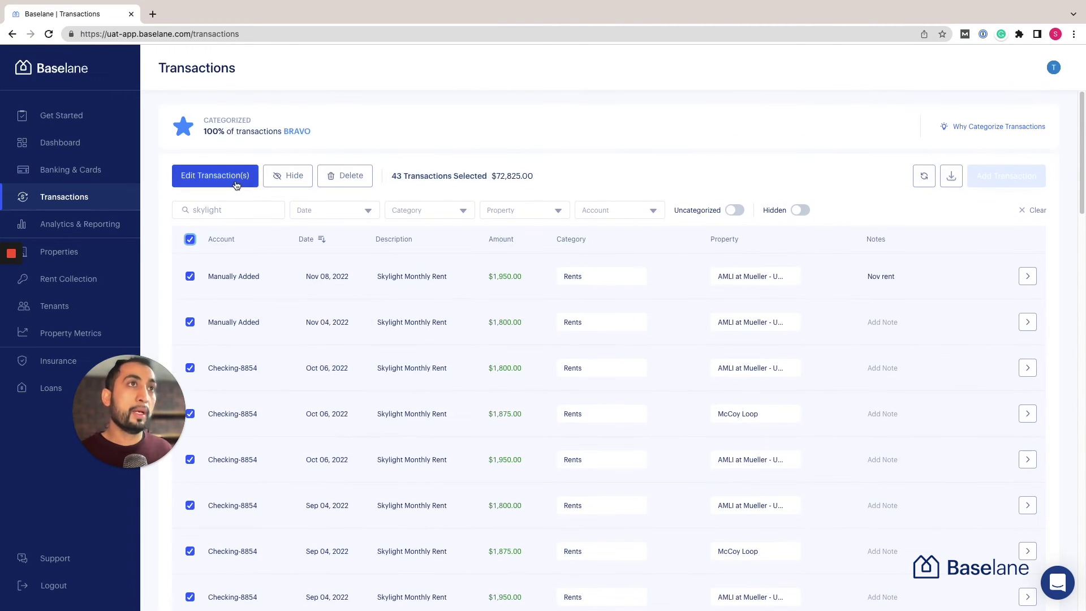
left_click(230, 185)
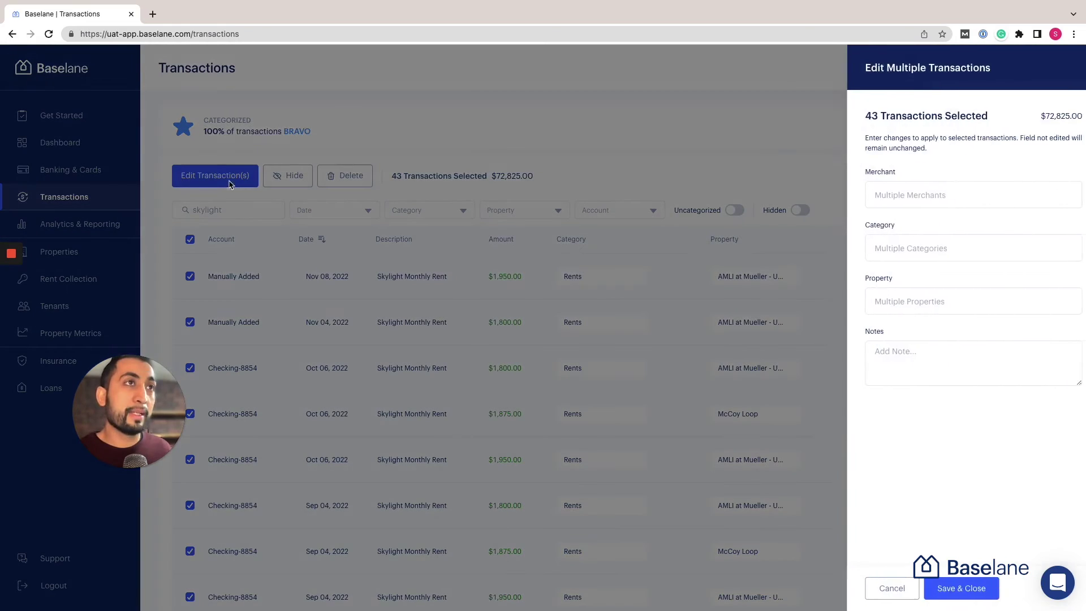
left_click(896, 200)
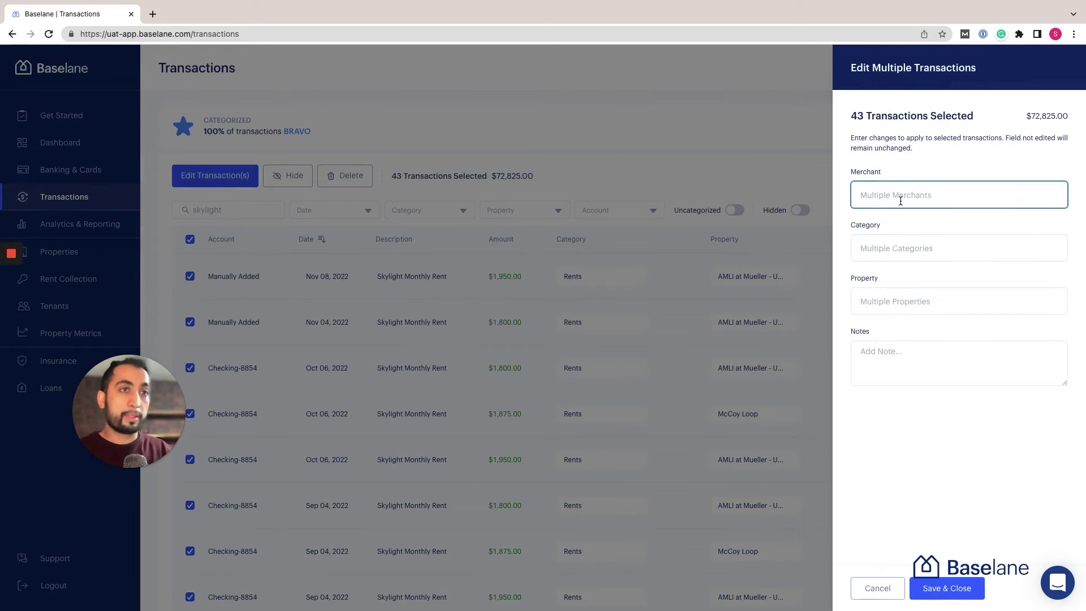
left_click(909, 250)
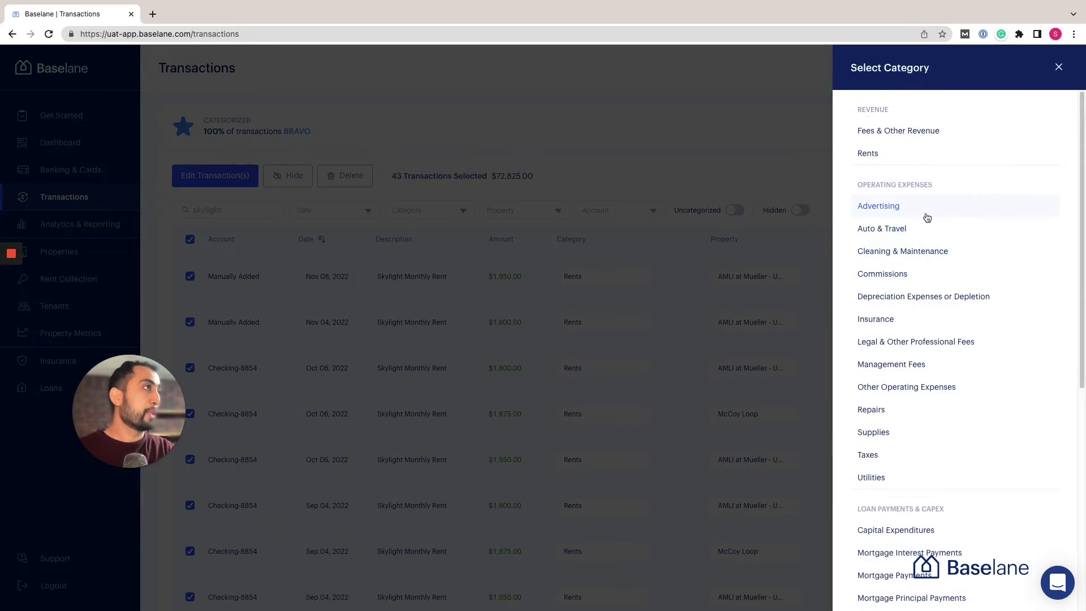
left_click(902, 166)
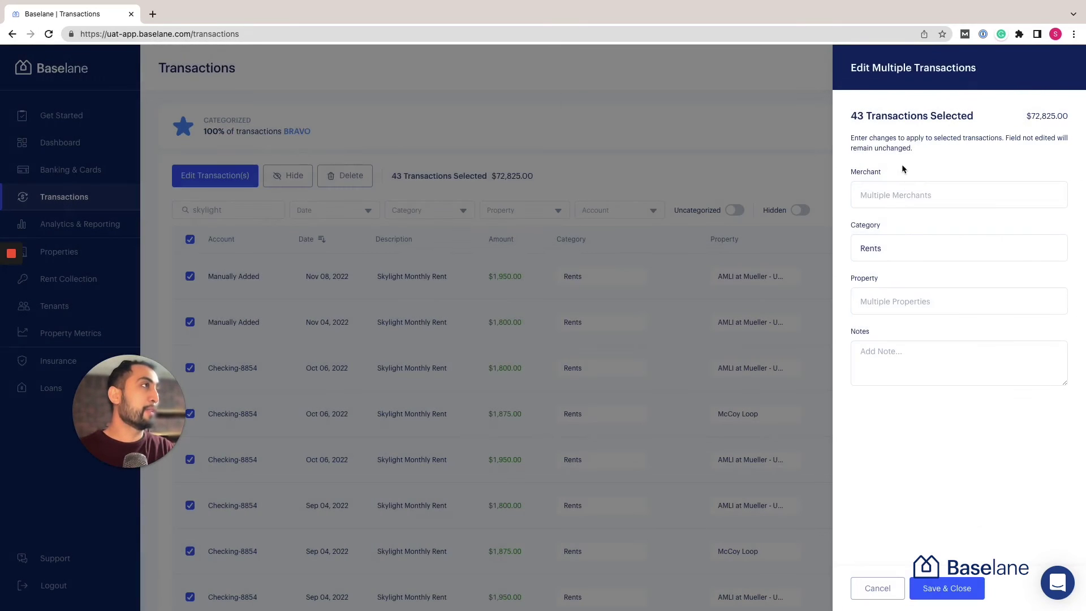
left_click(910, 245)
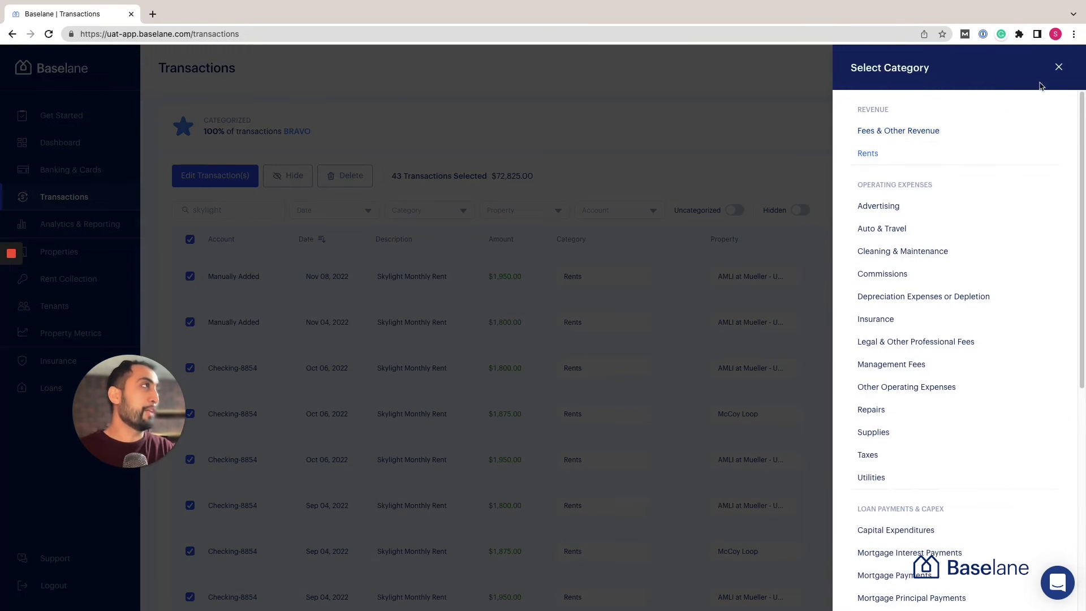
left_click(1058, 67)
left_click(886, 302)
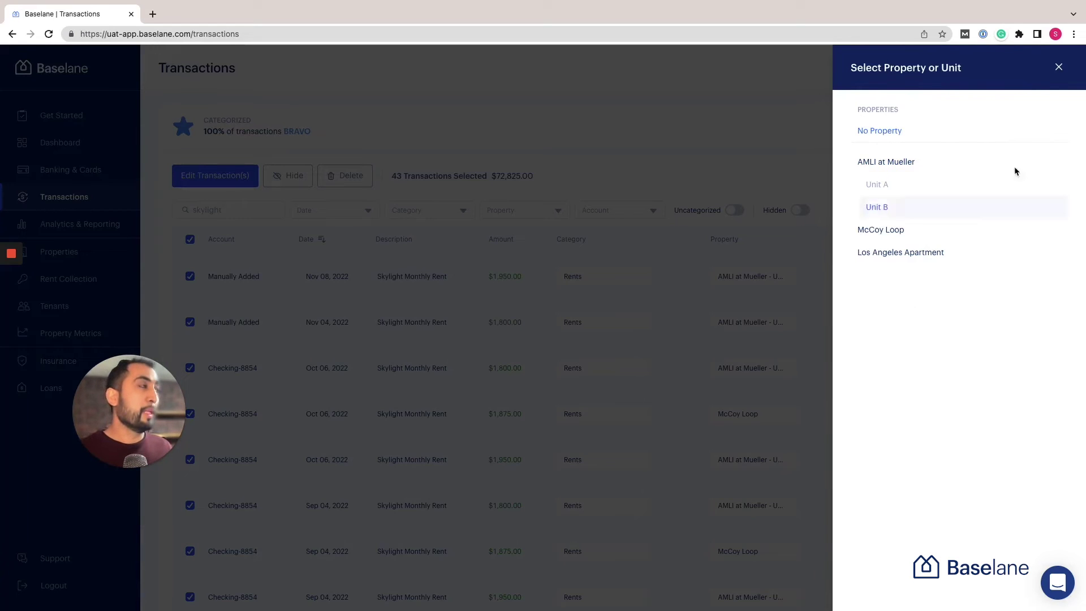
left_click(1059, 68)
left_click(810, 246)
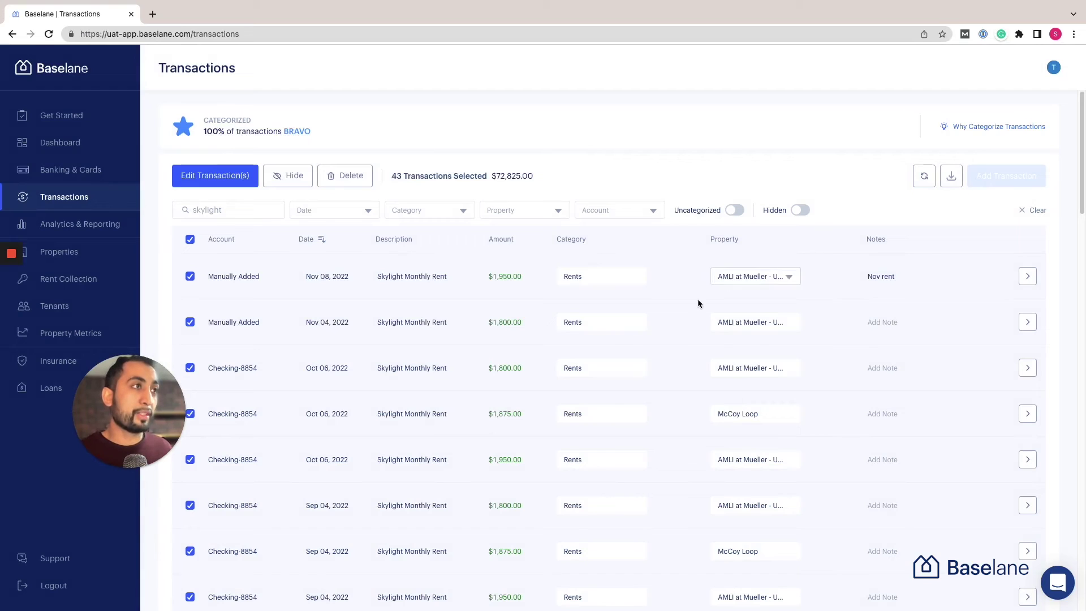
Open the Skylight Security Deposit transaction's details and start a split.
left_click(190, 240)
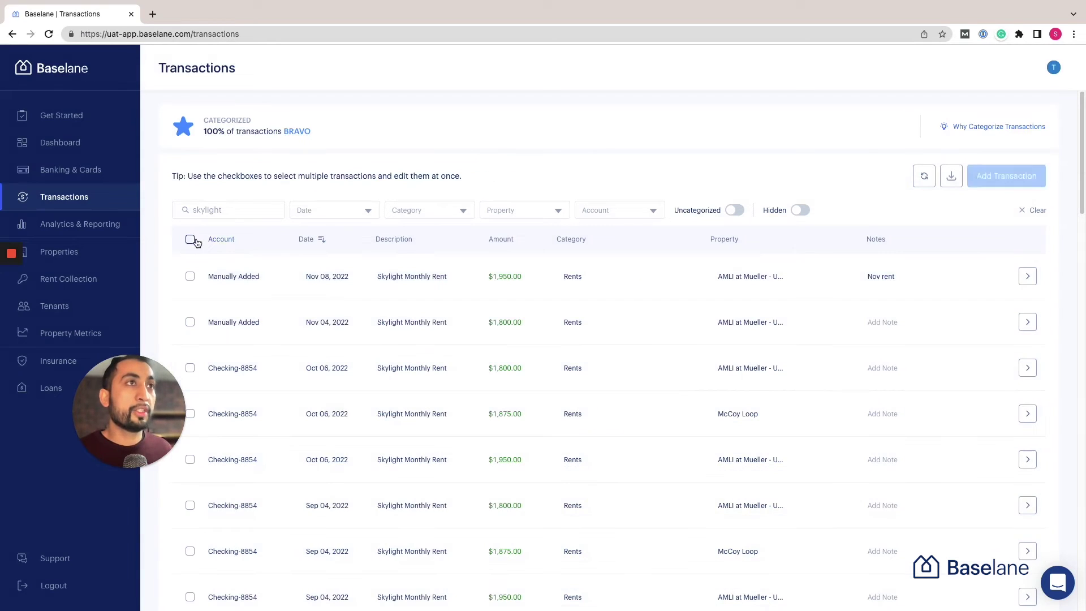
scroll(518, 345, "down", 10)
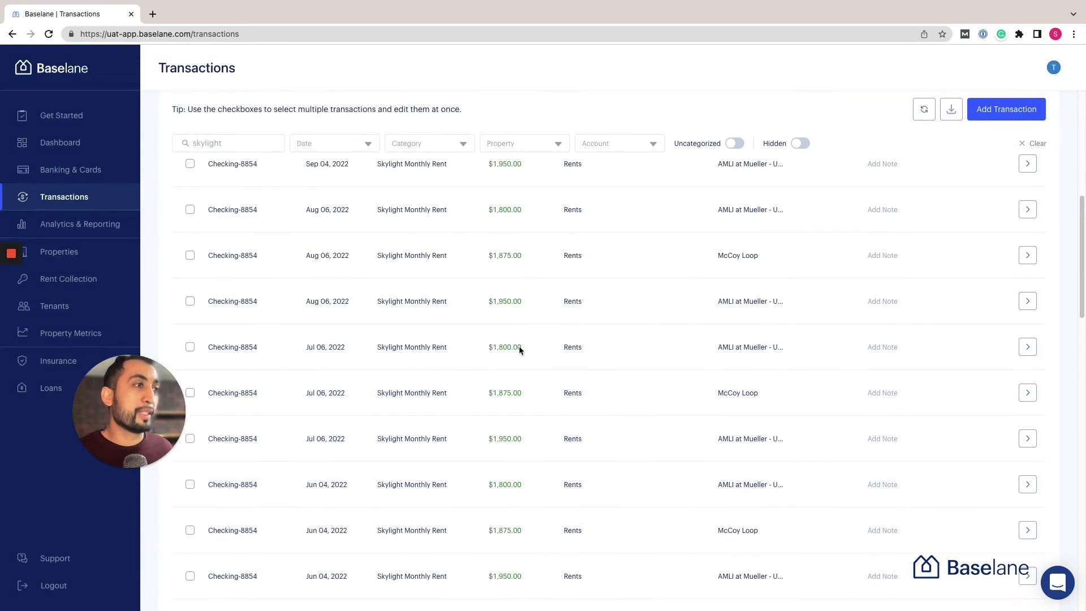
scroll(519, 348, "down", 3)
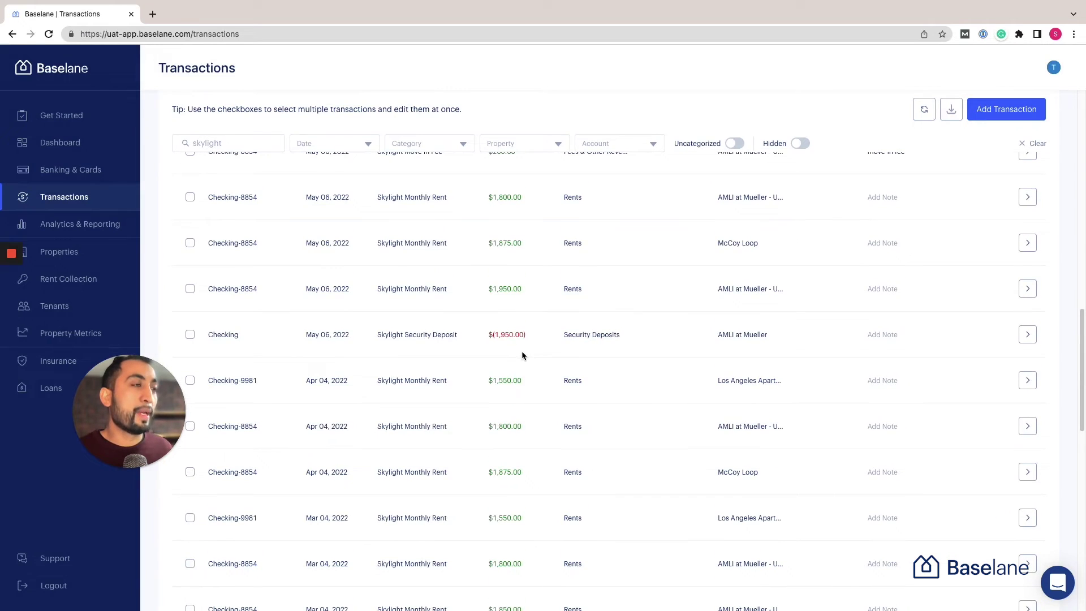
scroll(489, 314, "down", 2)
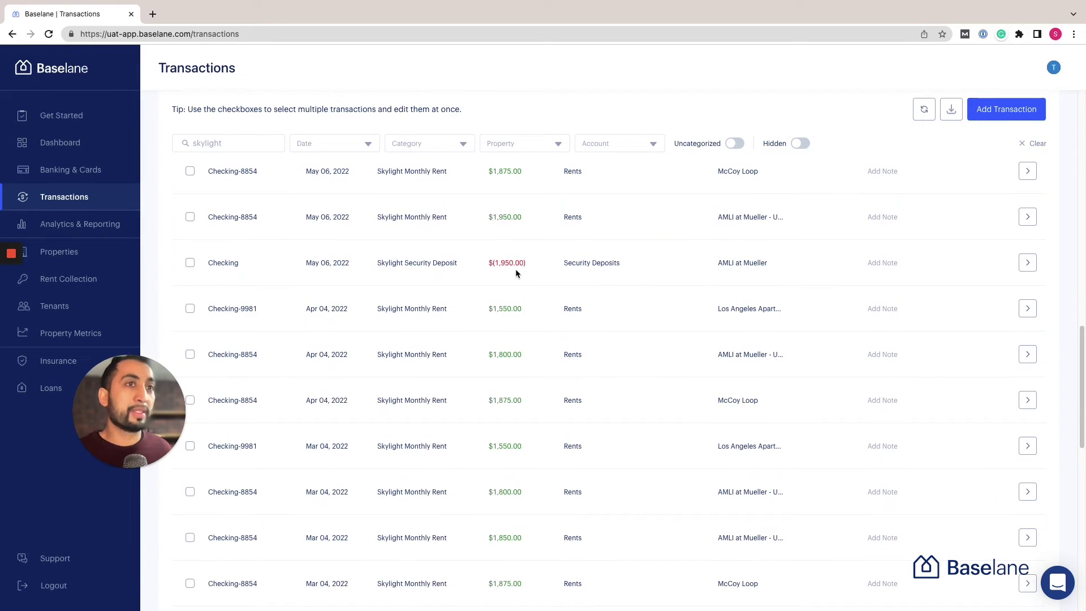
left_click(190, 263)
left_click(1029, 269)
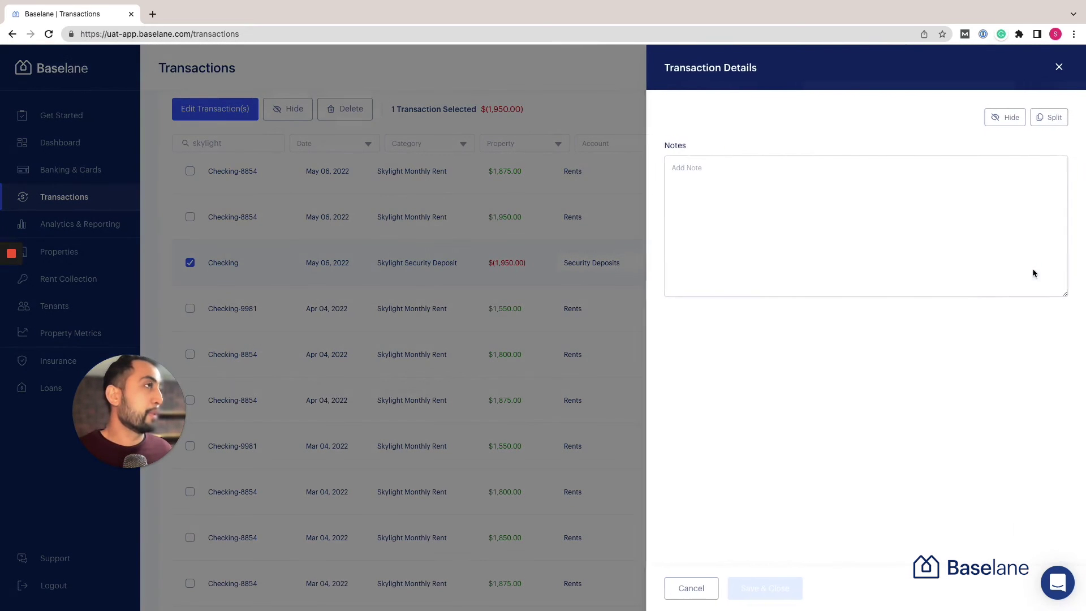
left_click(1050, 119)
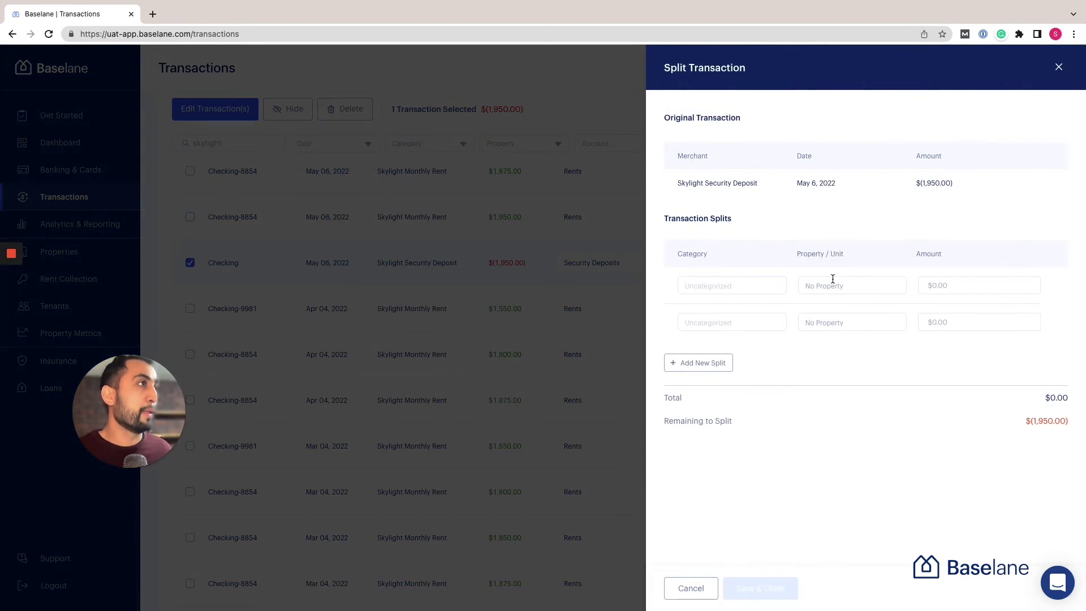
Set split categories Commissions and Security Deposits, both for AMLI at Mueller Unit A.
left_click(752, 285)
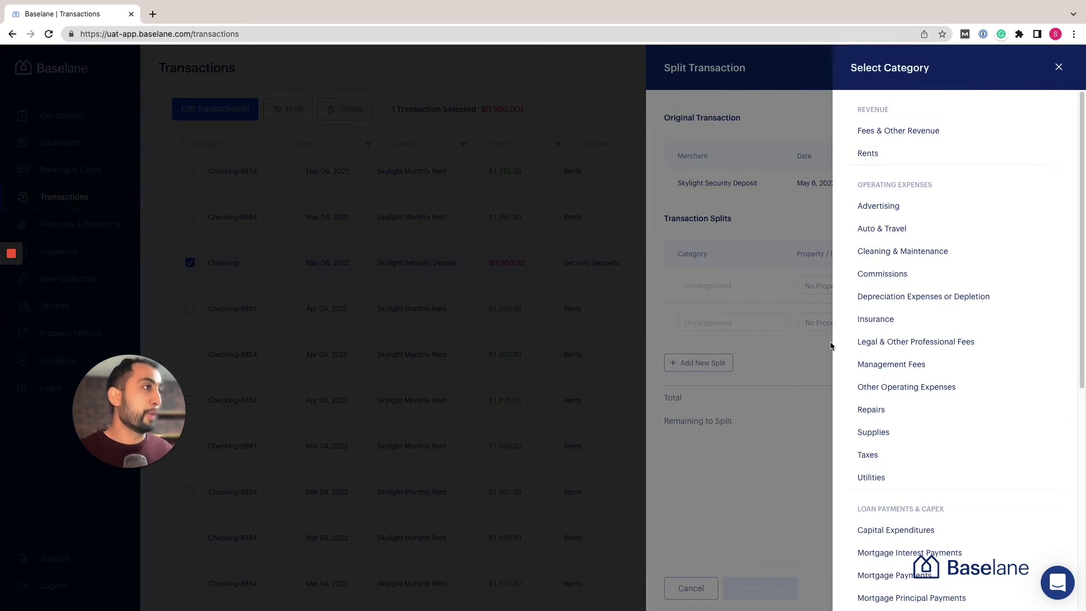
scroll(928, 396, "down", 1)
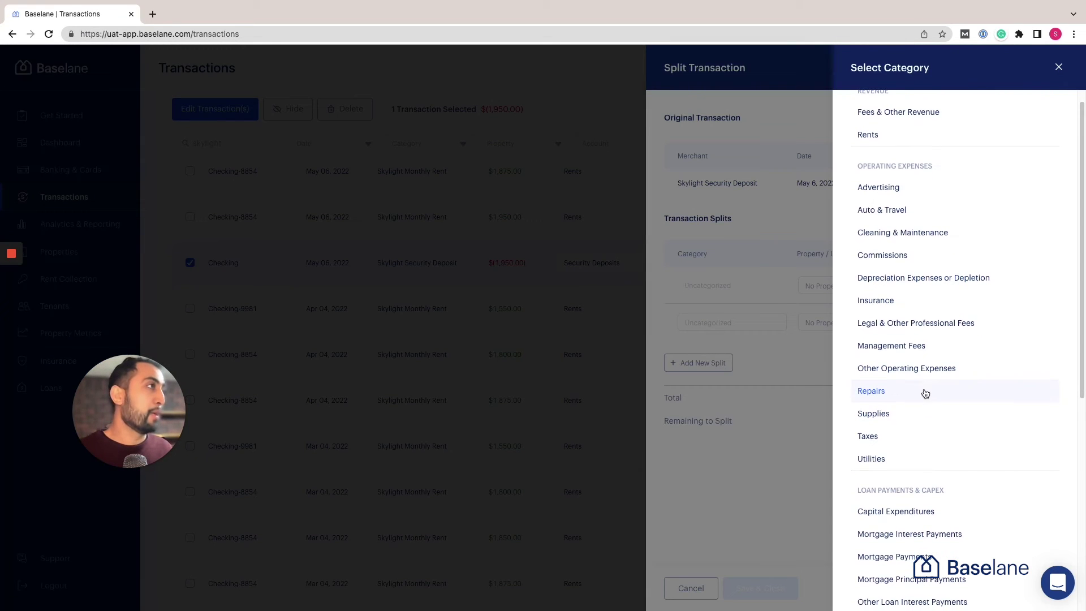
left_click(899, 257)
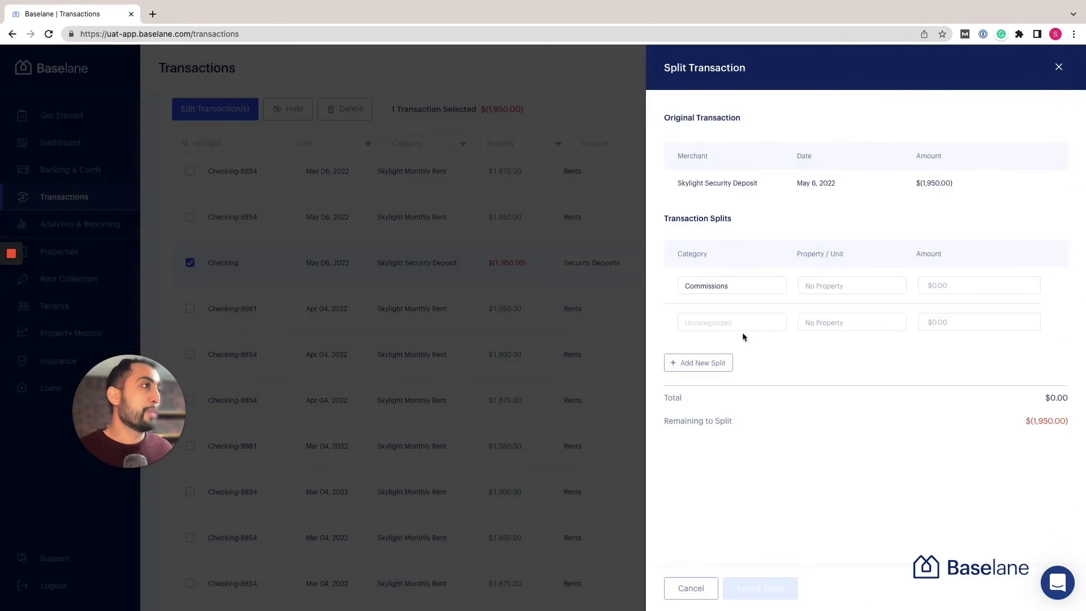
left_click(743, 334)
scroll(924, 412, "down", 5)
scroll(925, 413, "down", 5)
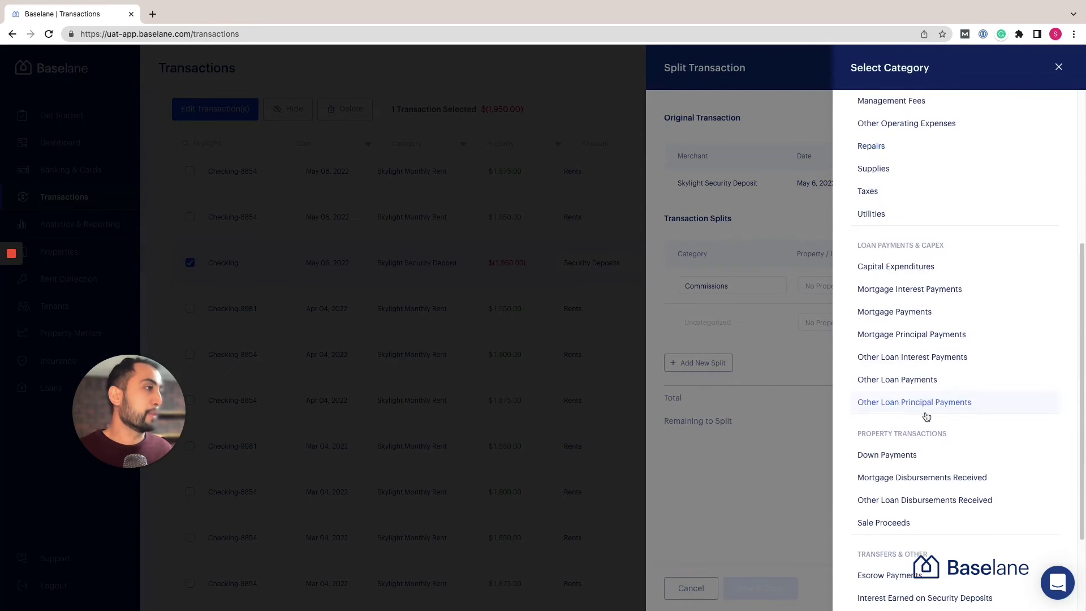
left_click(934, 559)
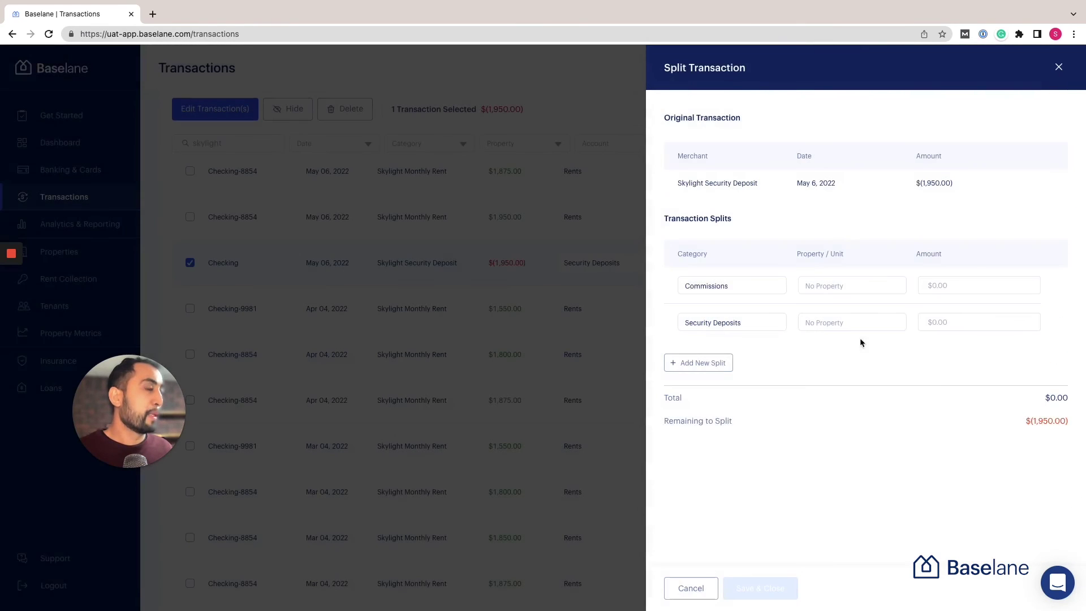
left_click(851, 285)
left_click(903, 189)
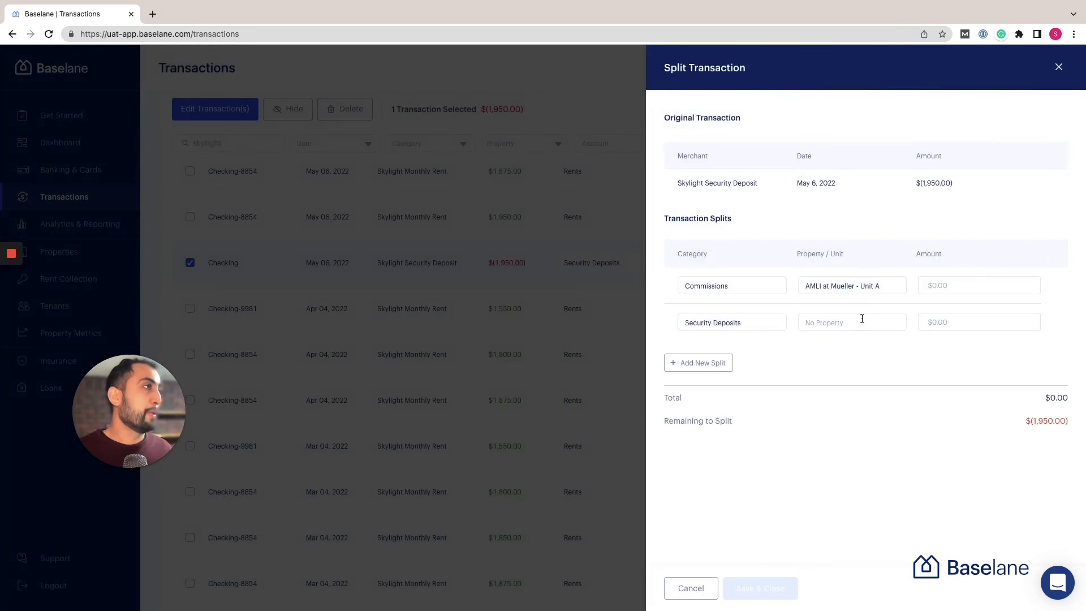
left_click(862, 319)
left_click(906, 188)
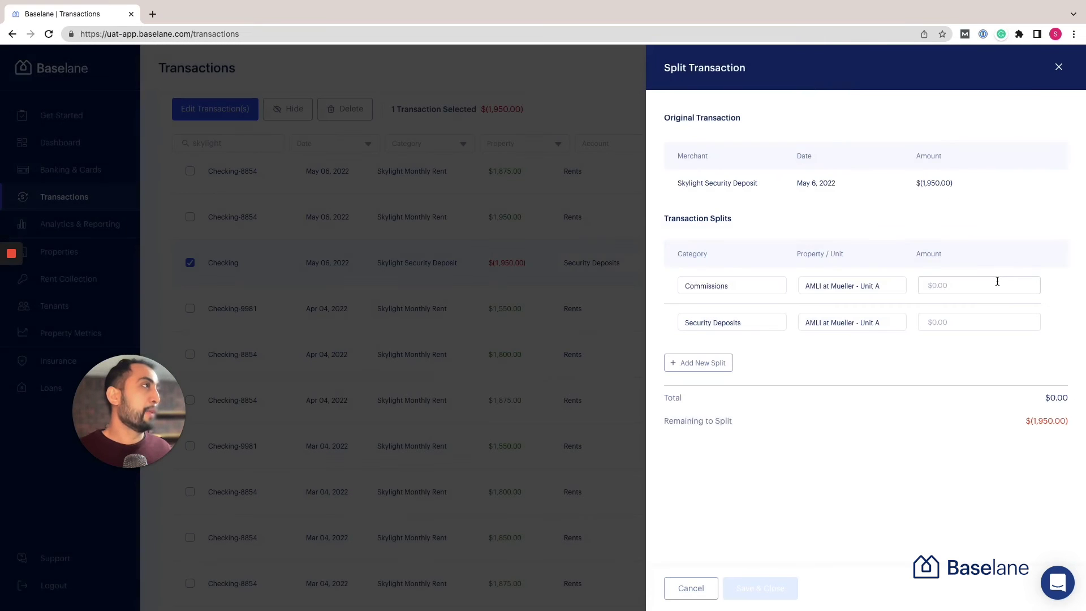
Enter split amounts of -$1,900 and -$50.
left_click(997, 281)
type("-$")
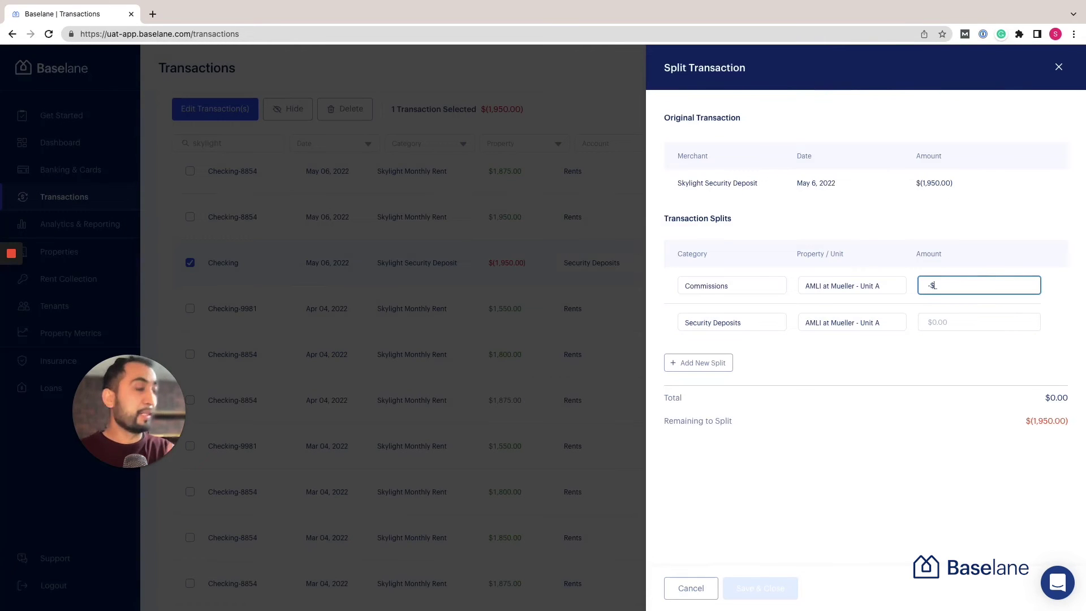
type("1,900")
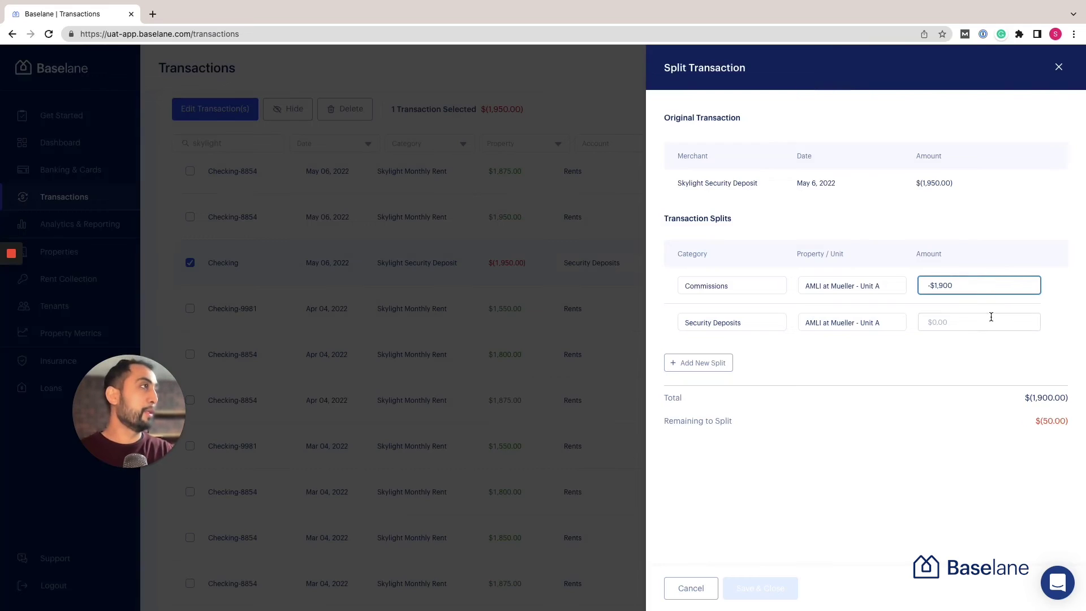
left_click(990, 315)
type("-$5")
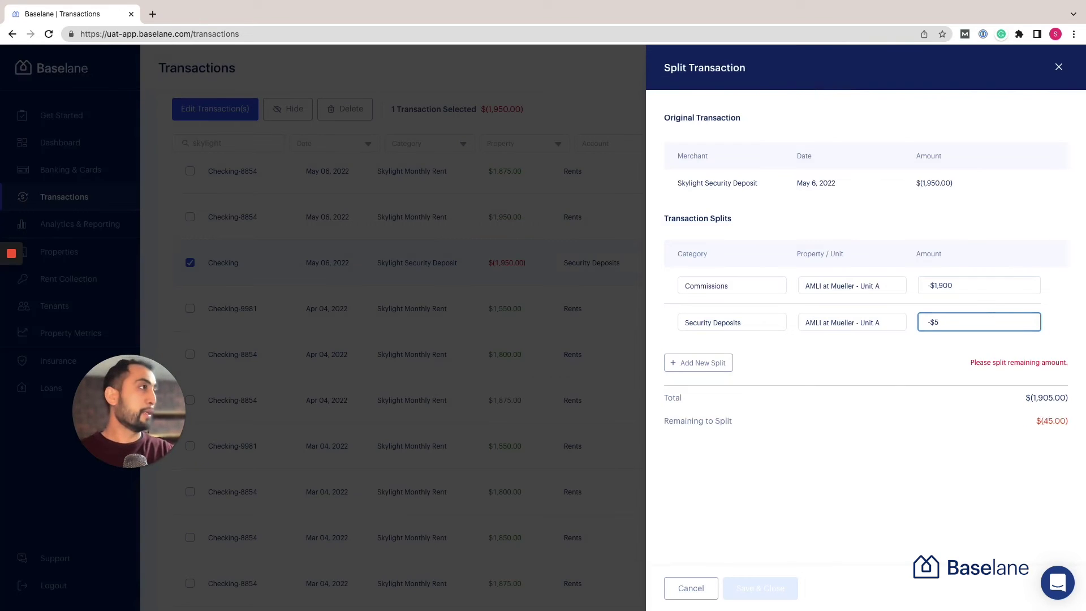
type("0")
left_click(981, 372)
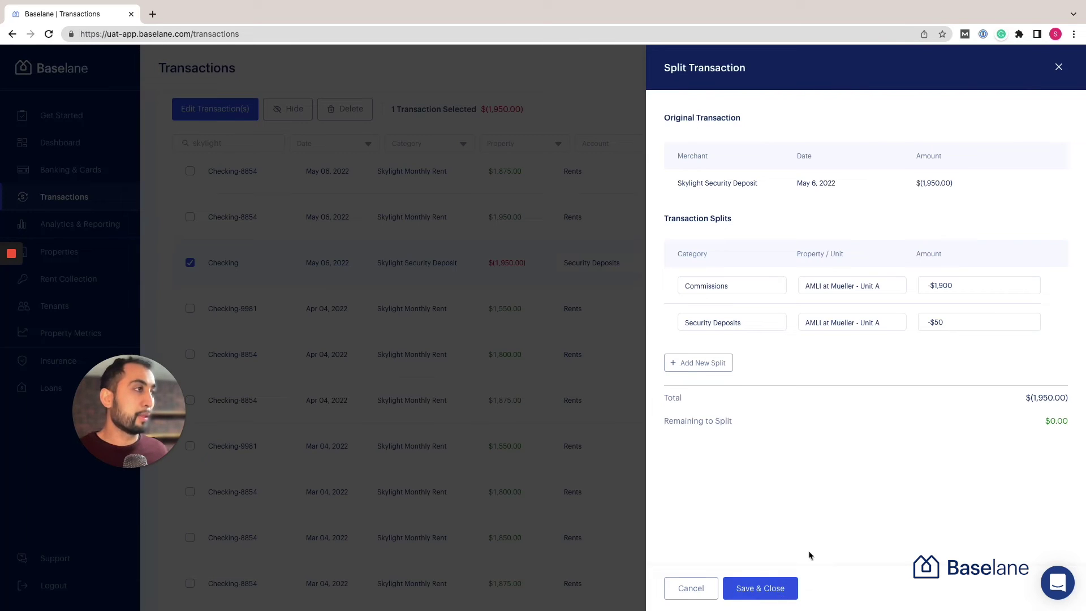
Discard the split without saving, close Transaction Details, and clear the selection.
left_click(695, 588)
left_click(630, 375)
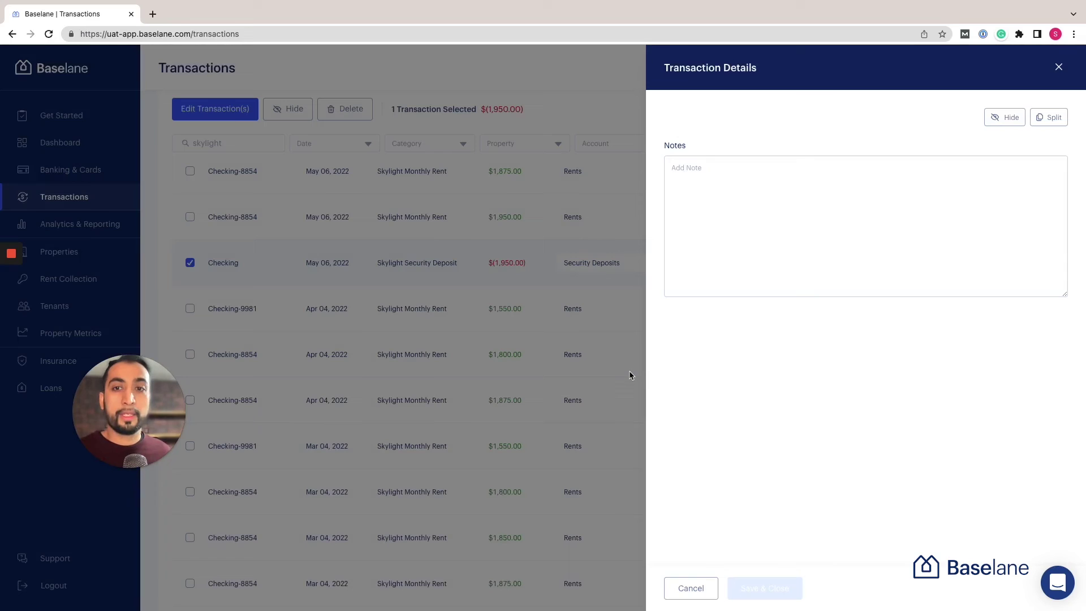
left_click(1058, 66)
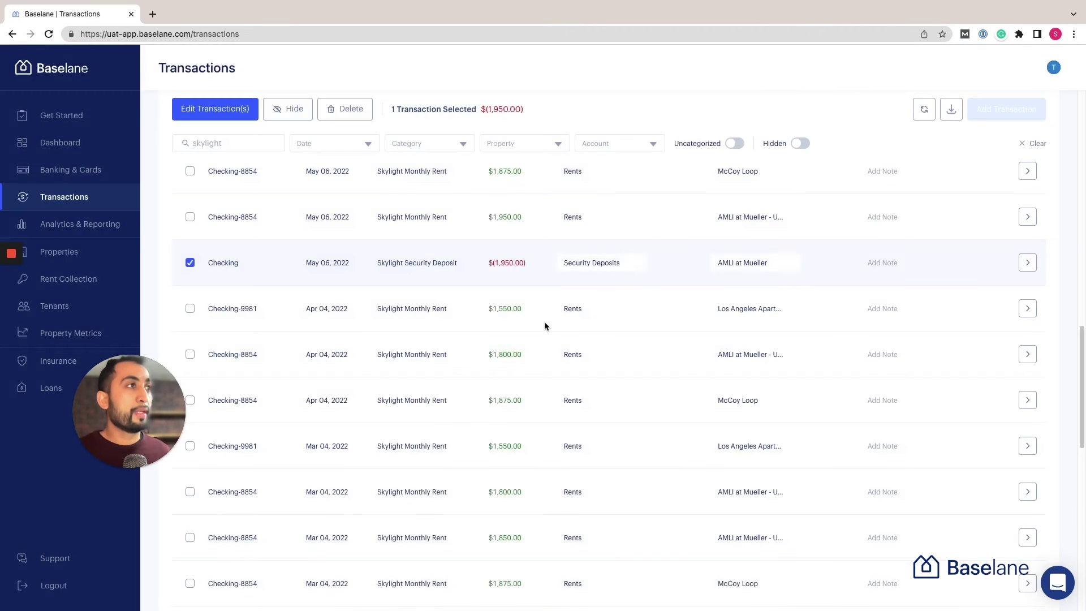
scroll(544, 326, "up", 10)
scroll(545, 326, "up", 5)
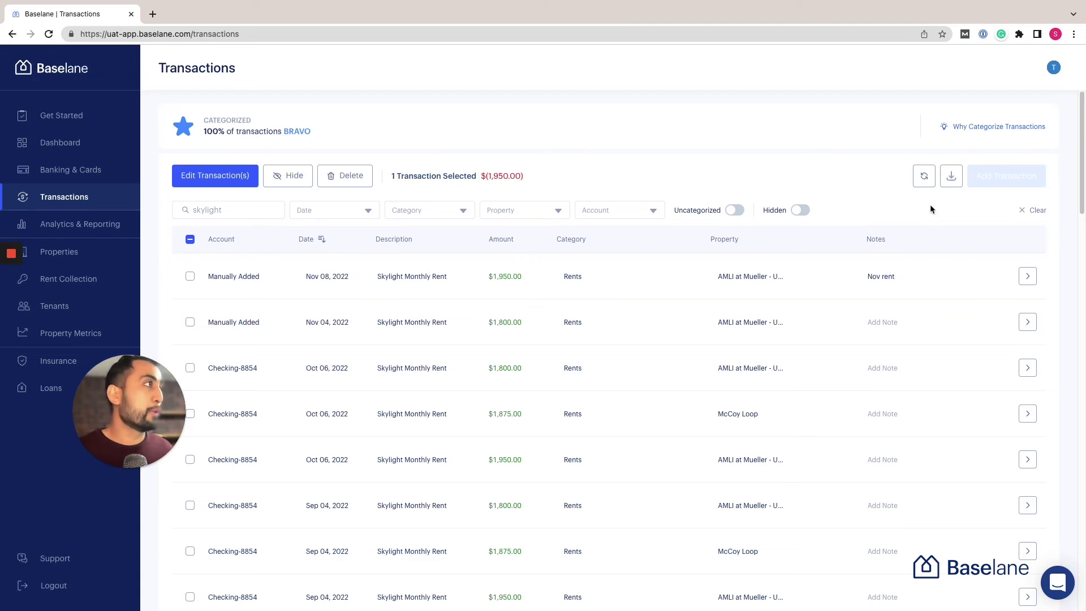
left_click(190, 238)
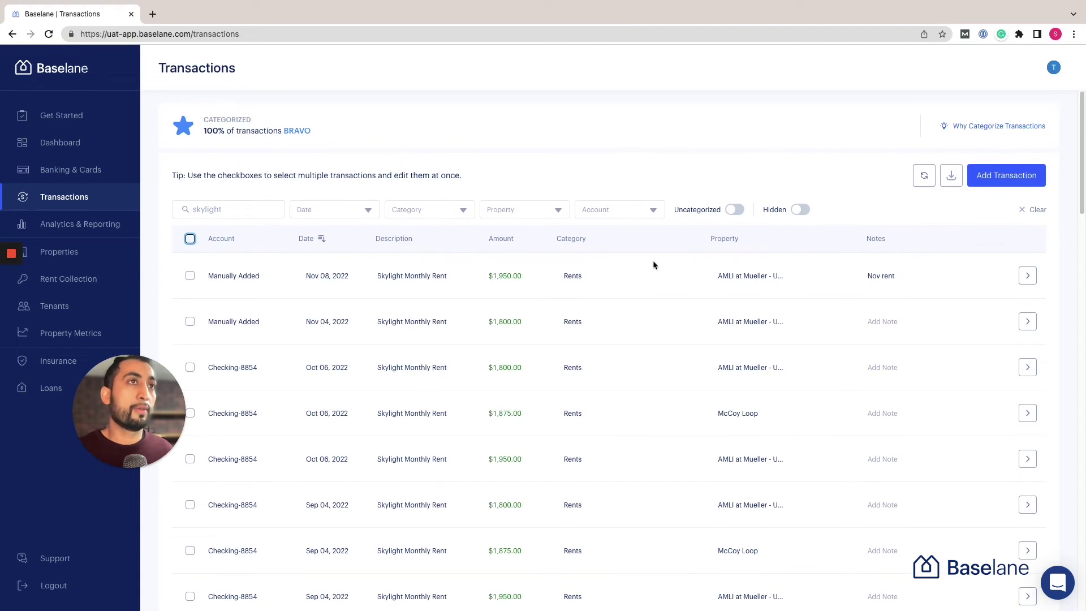
Start a manual transaction dated December 12, 2022 for Philly Vendor A, amount -$950.
left_click(997, 180)
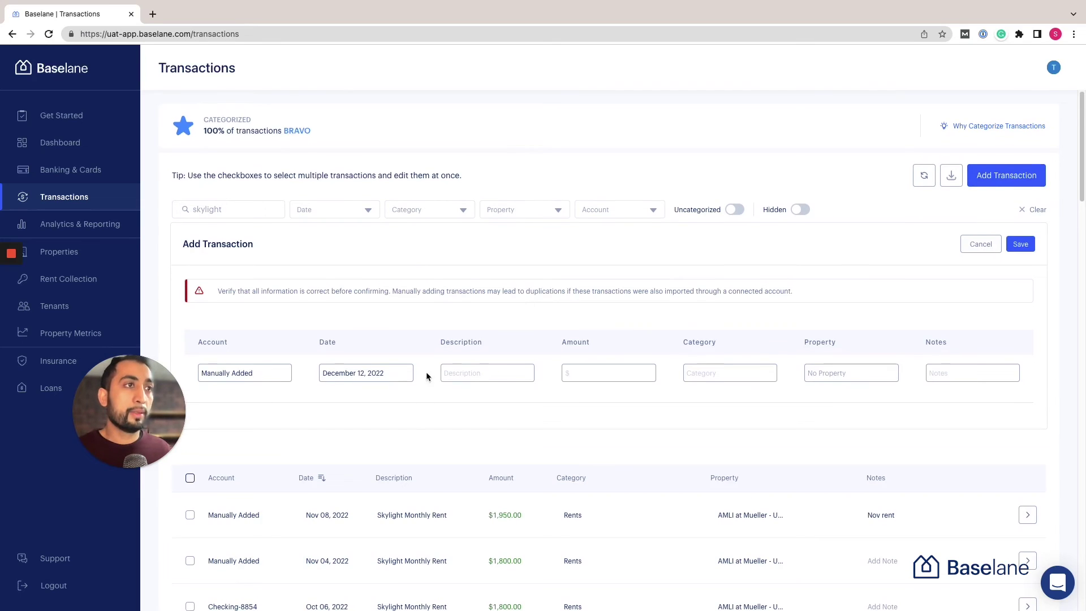
scroll(426, 371, "down", 1)
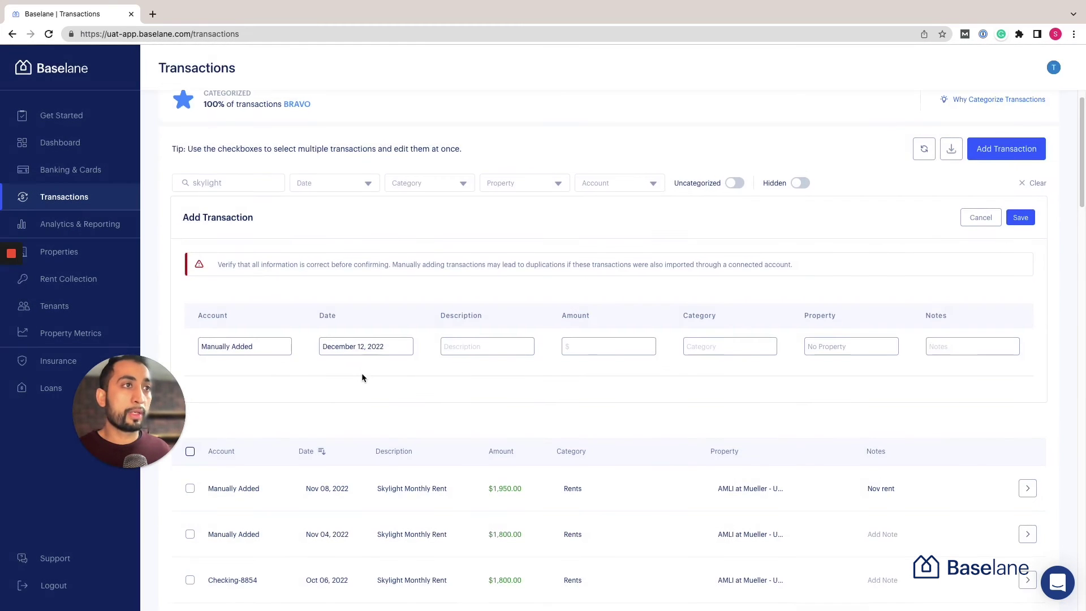
scroll(364, 362, "down", 3)
left_click(373, 275)
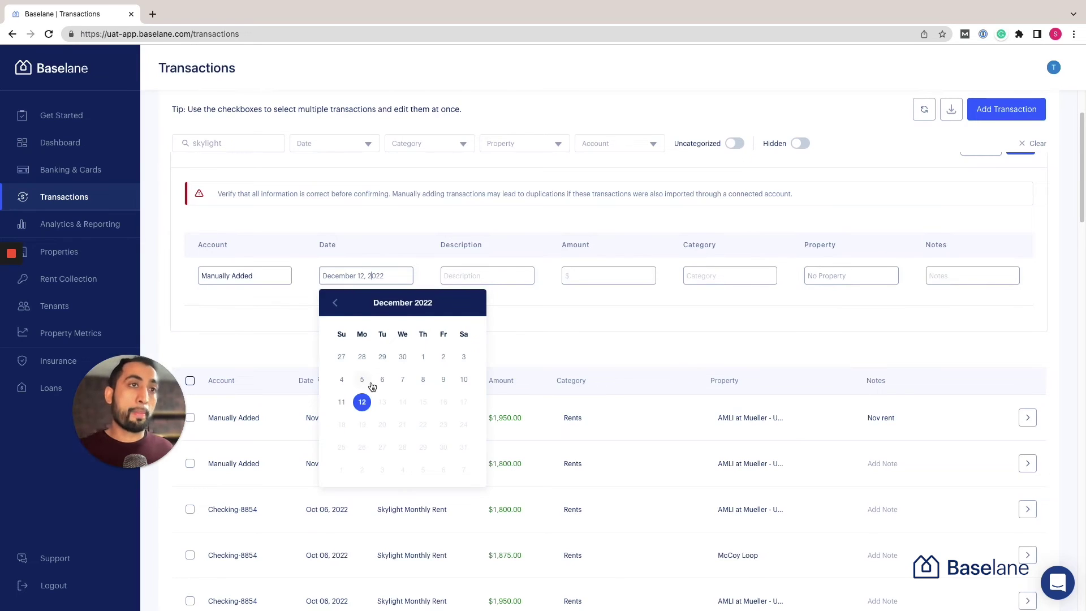
left_click(501, 345)
left_click(456, 275)
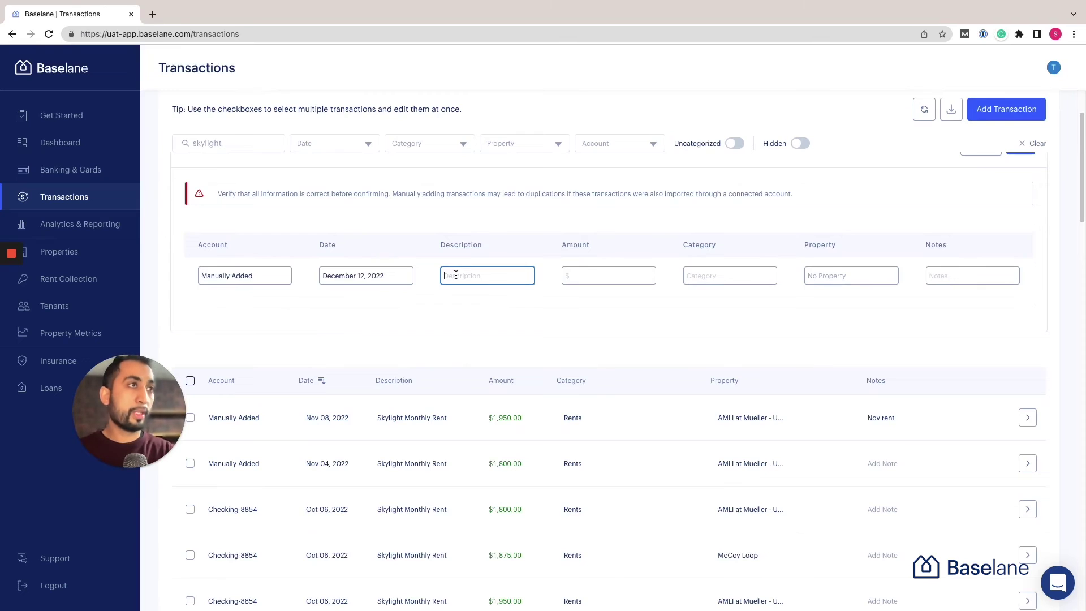
type("Repair- Bathroom")
key("ctrl+a")
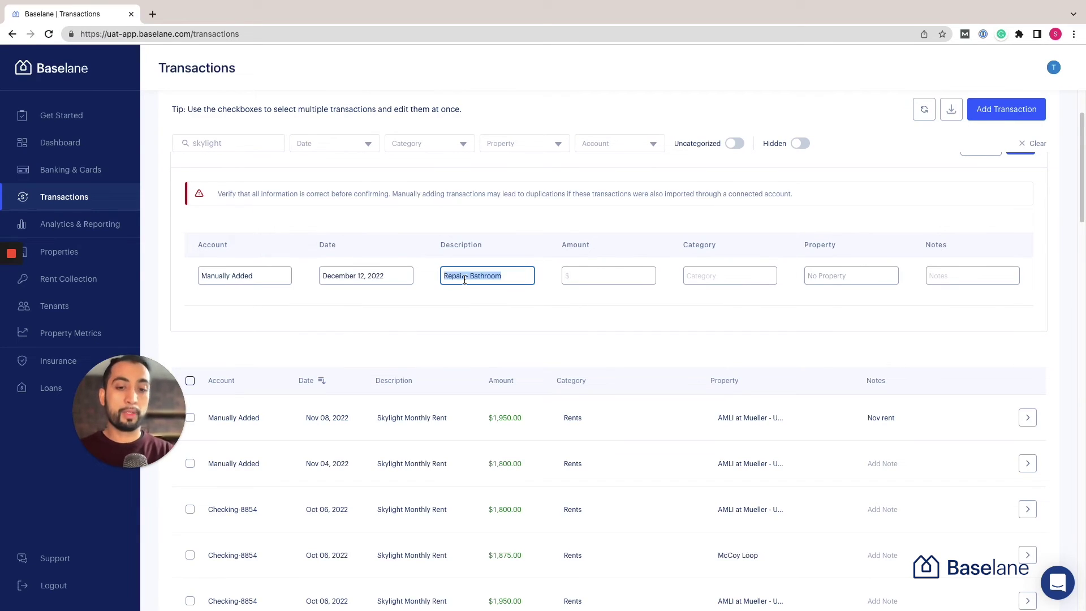
type("Philly Vendor A")
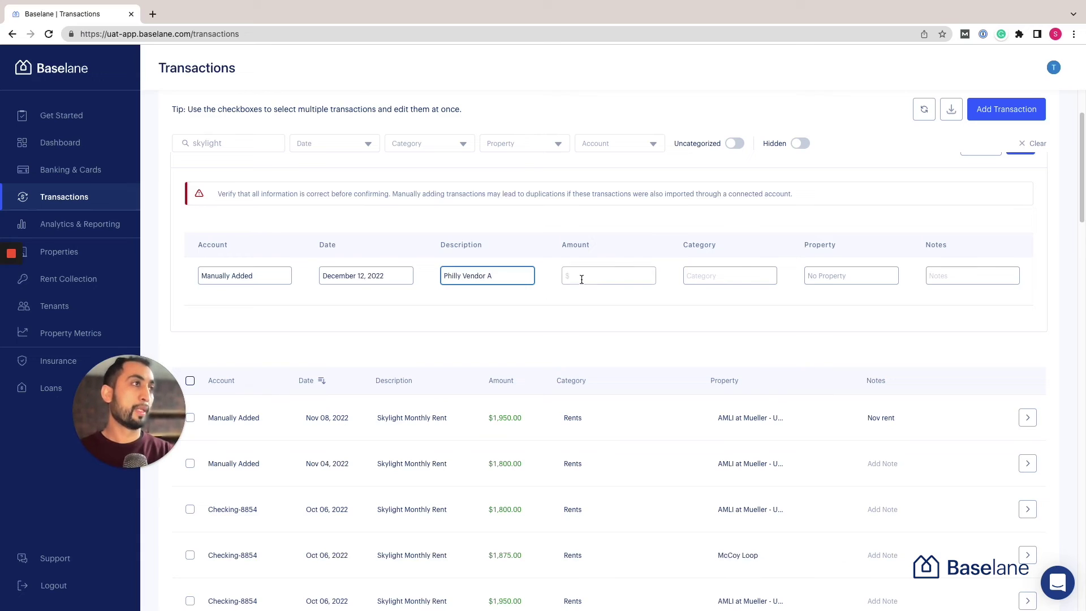
left_click(582, 280)
type("-$")
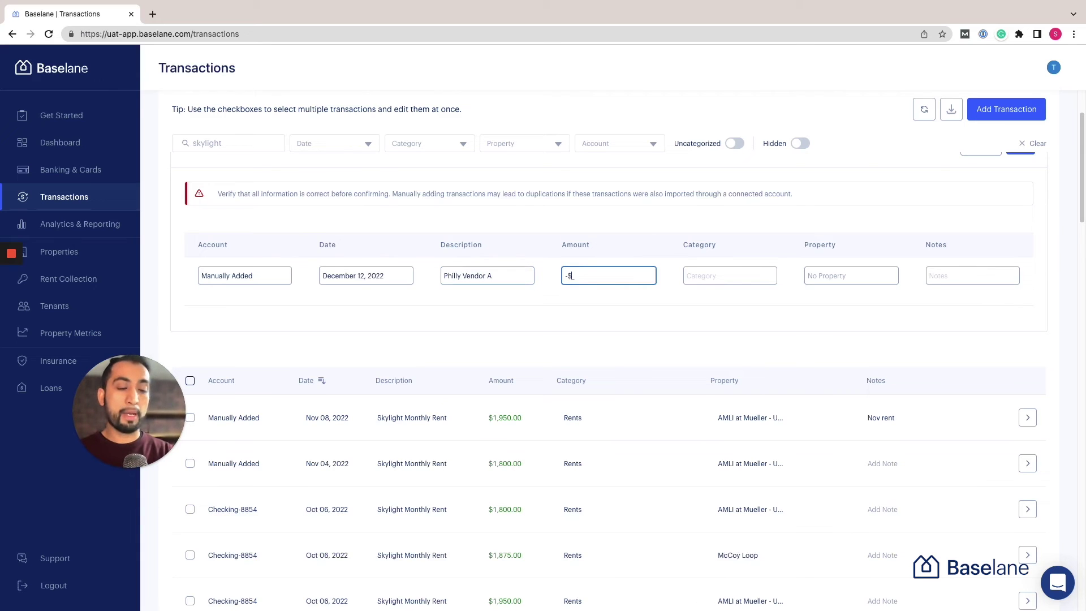
type("950")
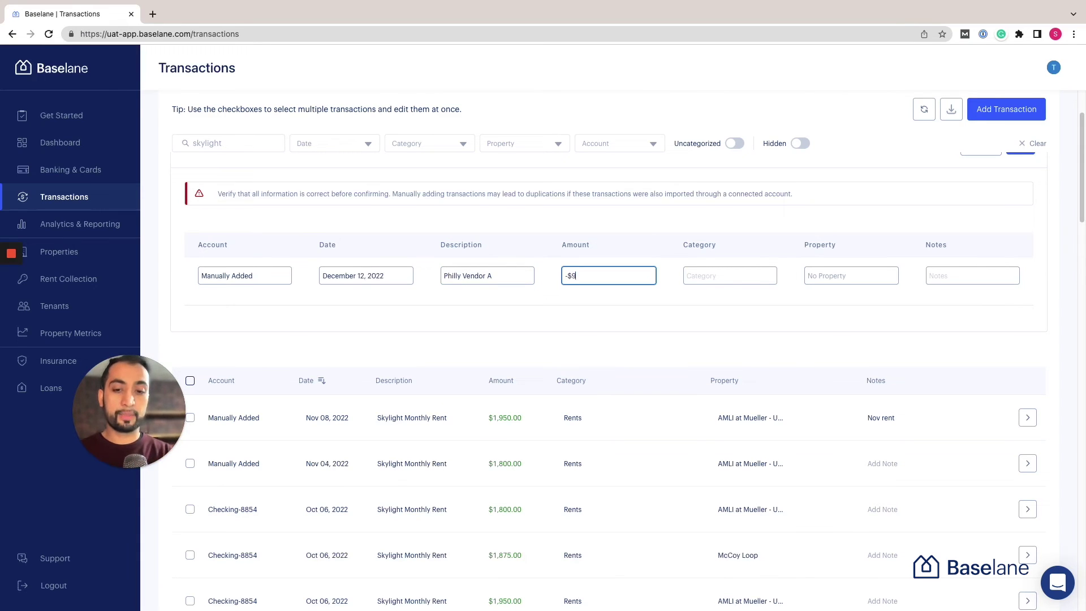
Categorize it as Repairs for McCoy Loop, note 'Plumbing repairs', and save it.
left_click(722, 274)
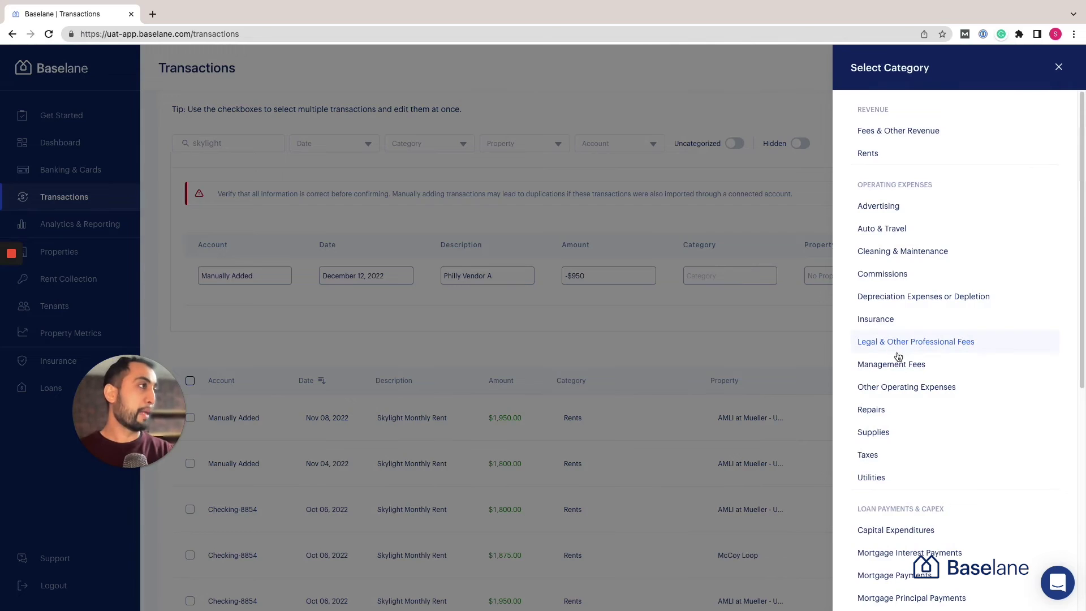
left_click(891, 417)
left_click(840, 274)
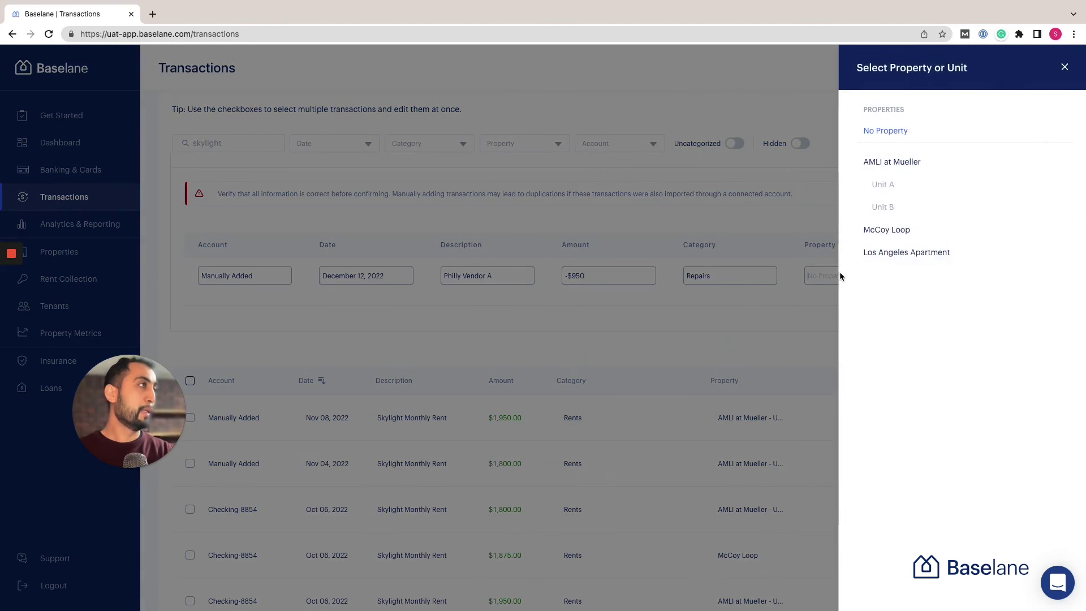
left_click(888, 238)
left_click(941, 279)
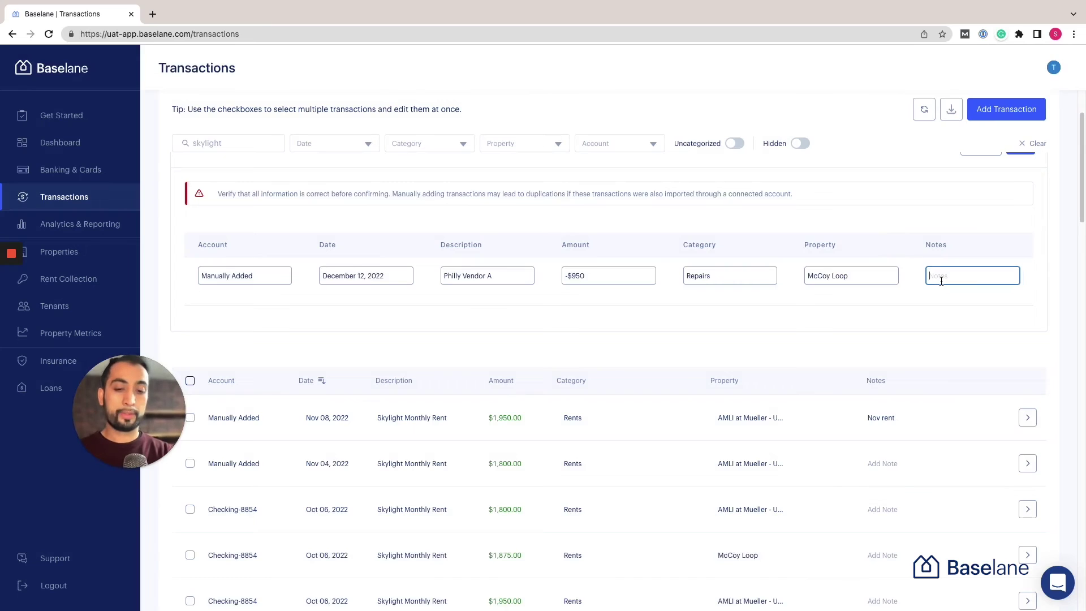
type("Plum")
type("b")
key("BackSpace")
type("mbing repairs")
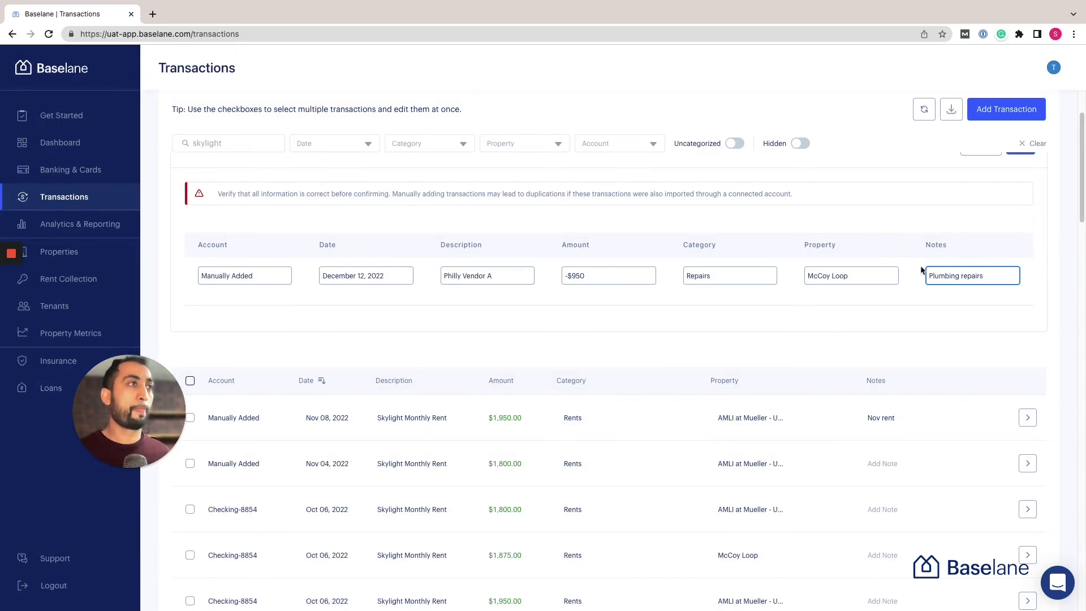
left_click(880, 300)
scroll(880, 300, "up", 3)
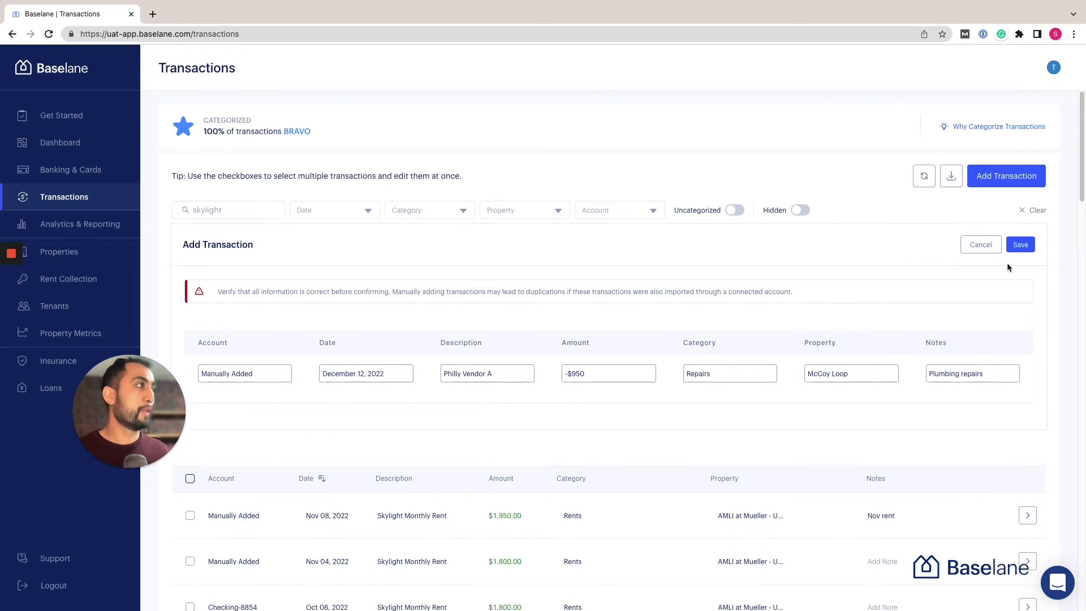
left_click(1019, 251)
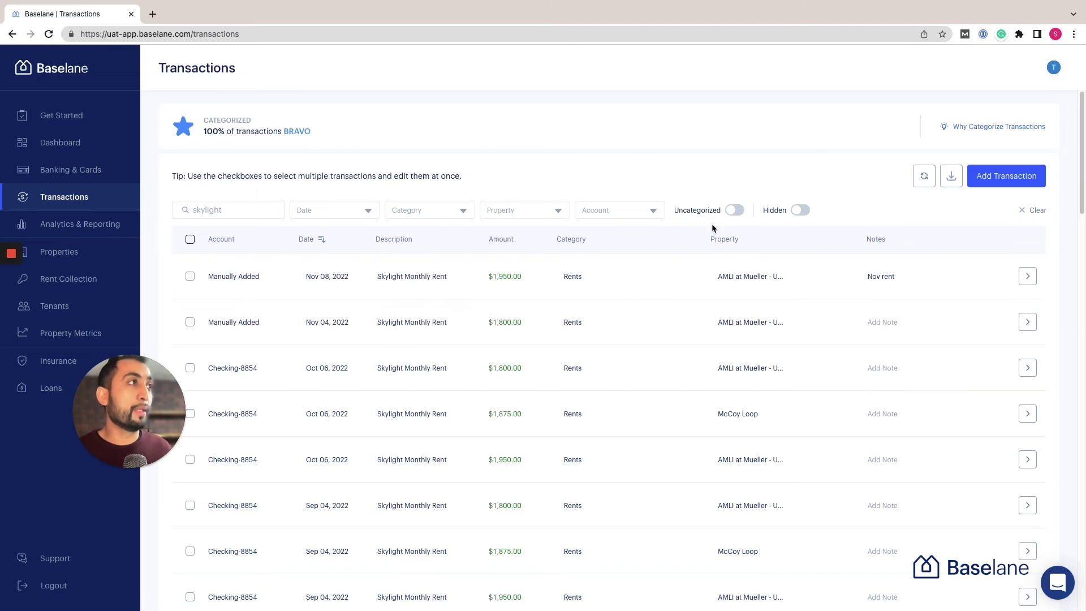
left_click(190, 276)
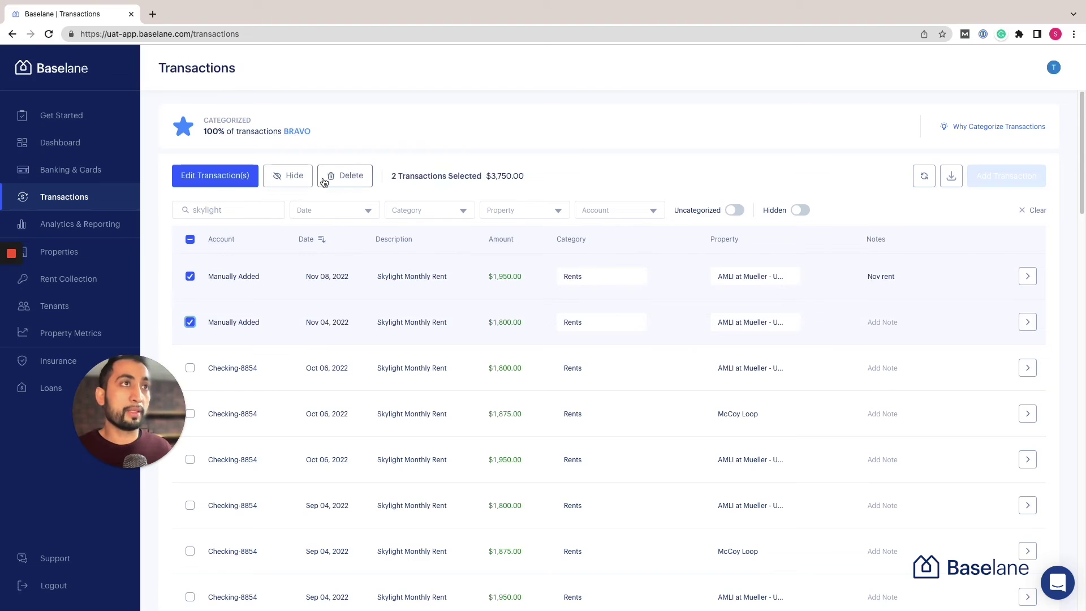
left_click(95, 225)
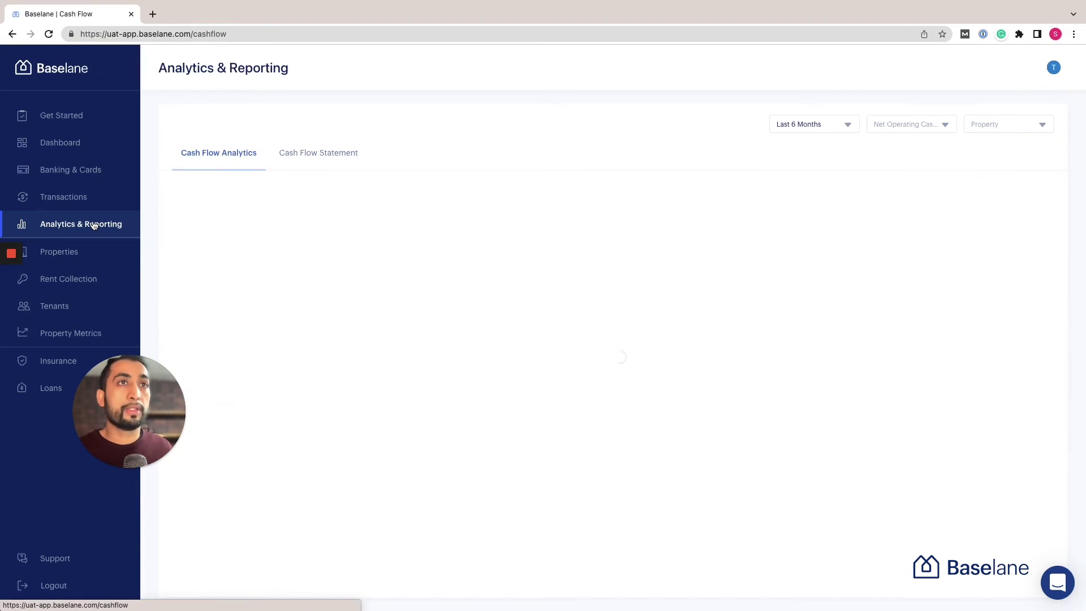
left_click_drag(142, 421, 832, 437)
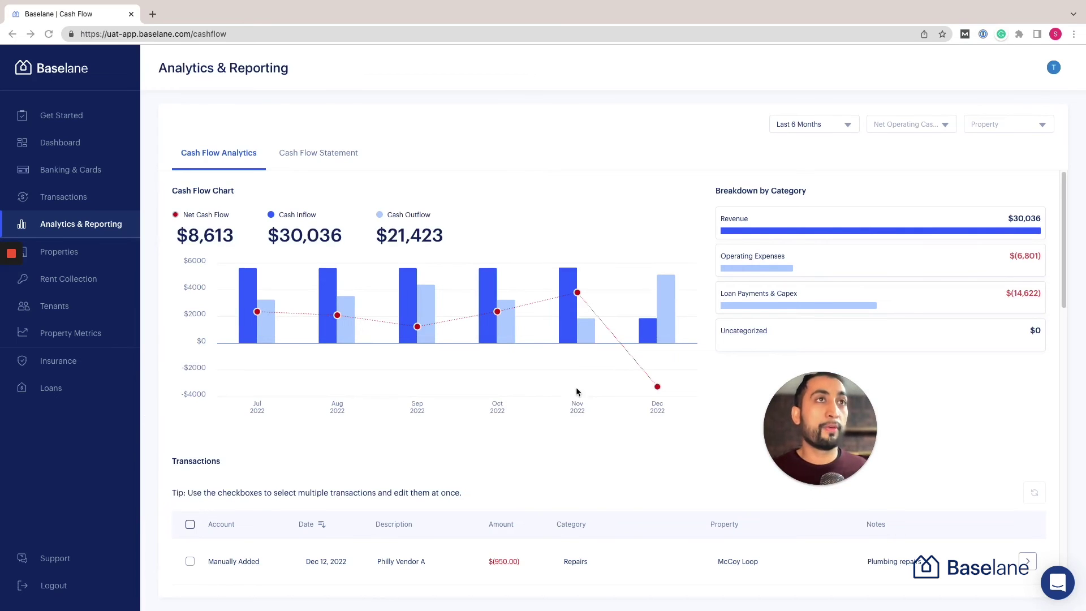
scroll(568, 379, "down", 3)
scroll(568, 382, "up", 3)
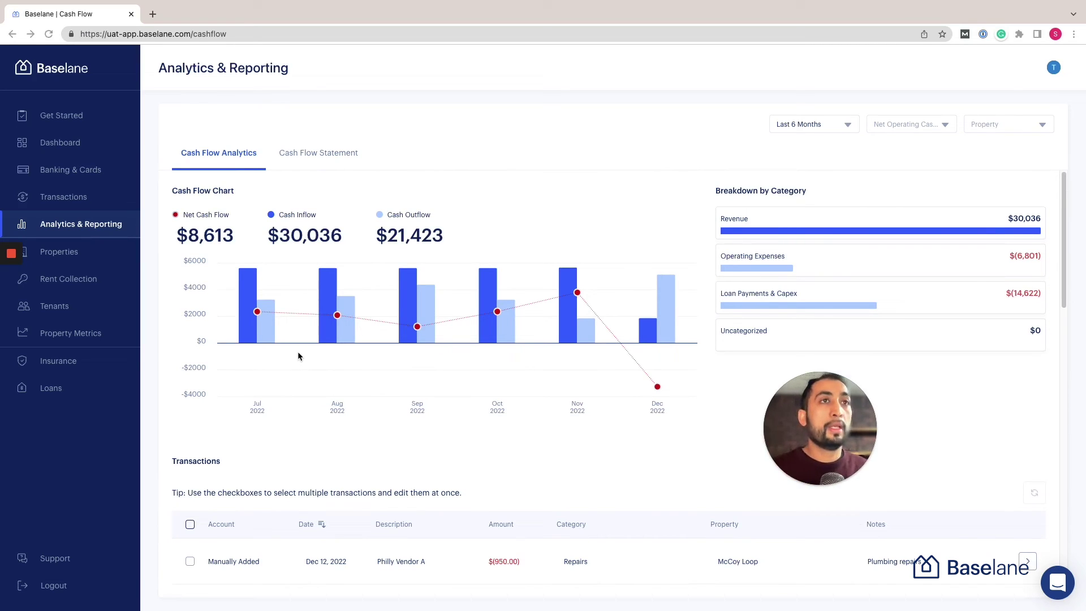
left_click(247, 336)
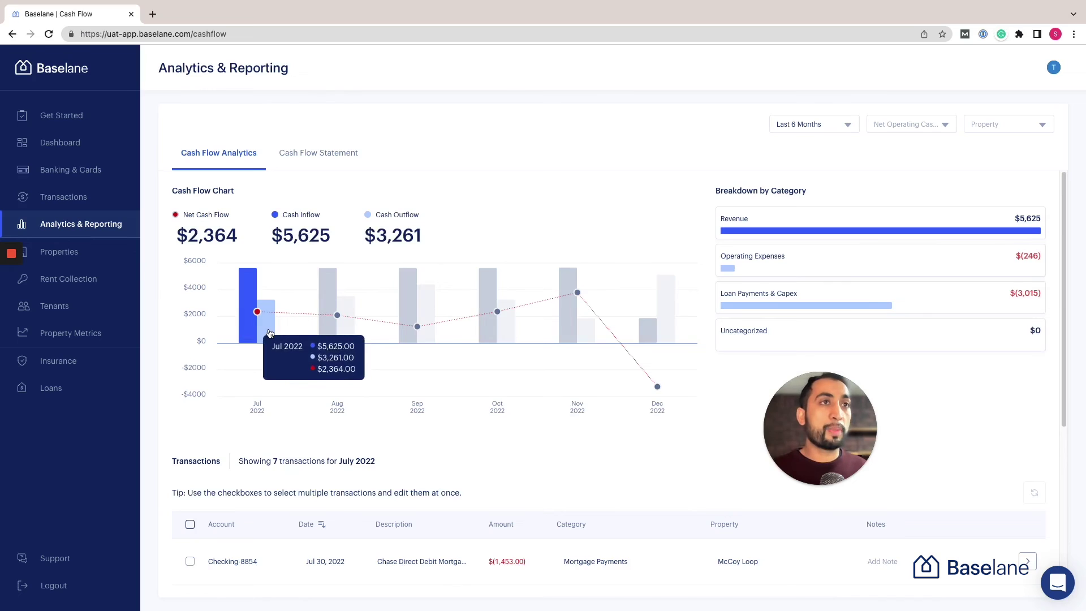
left_click(247, 335)
left_click_drag(826, 426, 512, 430)
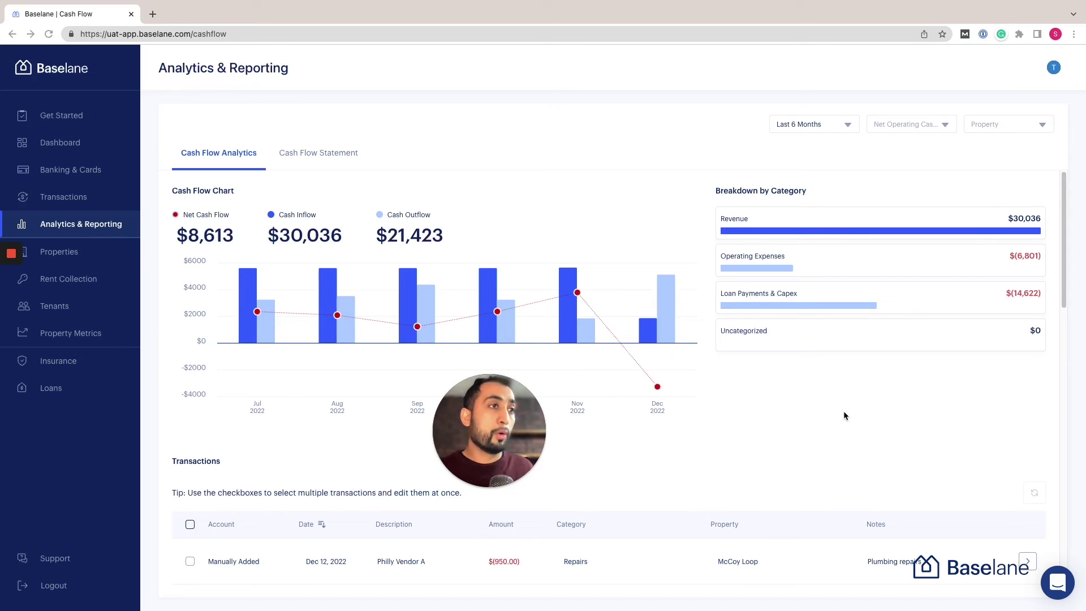
Set the analytics to the Last 12 Months for AMLI at Mueller.
left_click(819, 126)
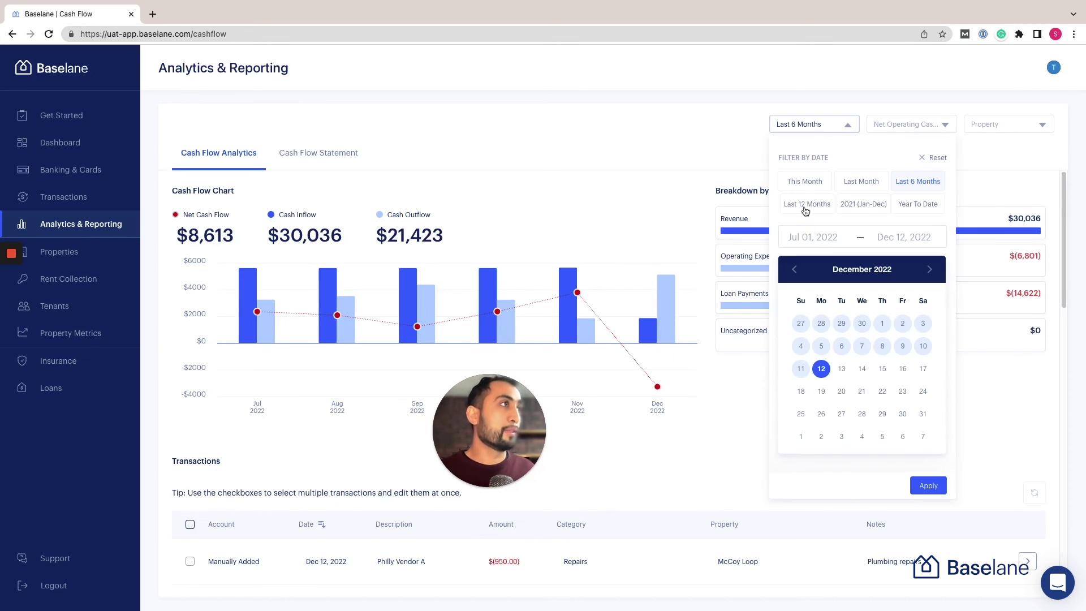
left_click(806, 205)
left_click(931, 486)
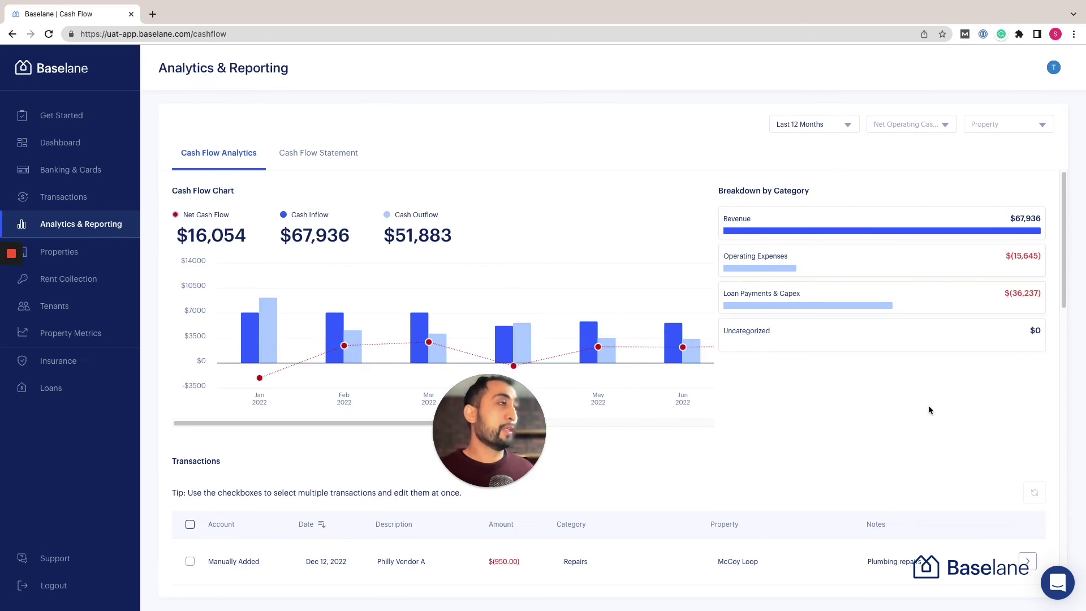
left_click(1011, 127)
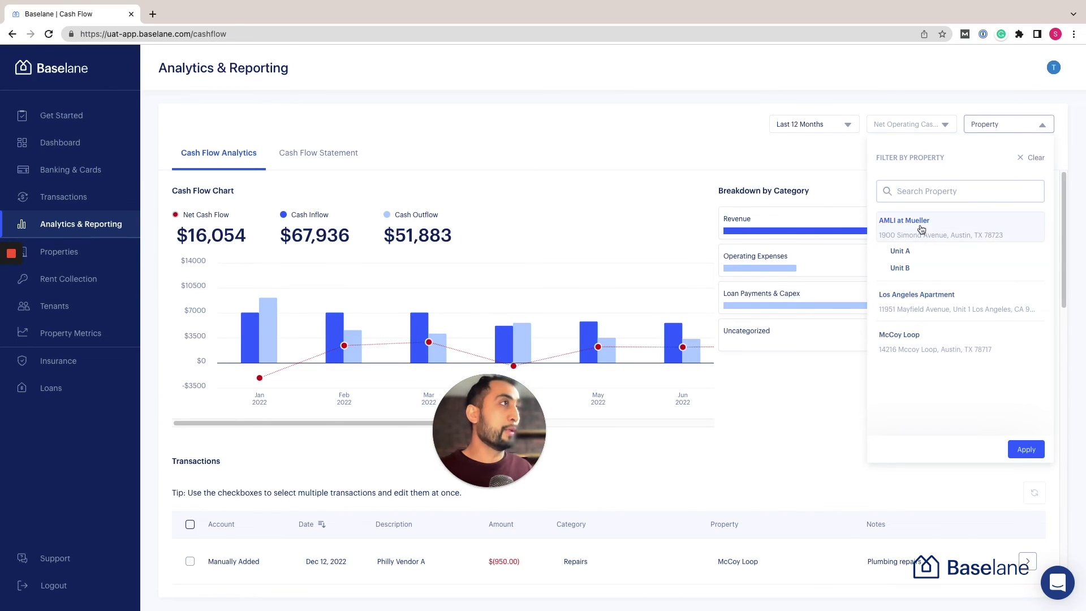
left_click(1029, 449)
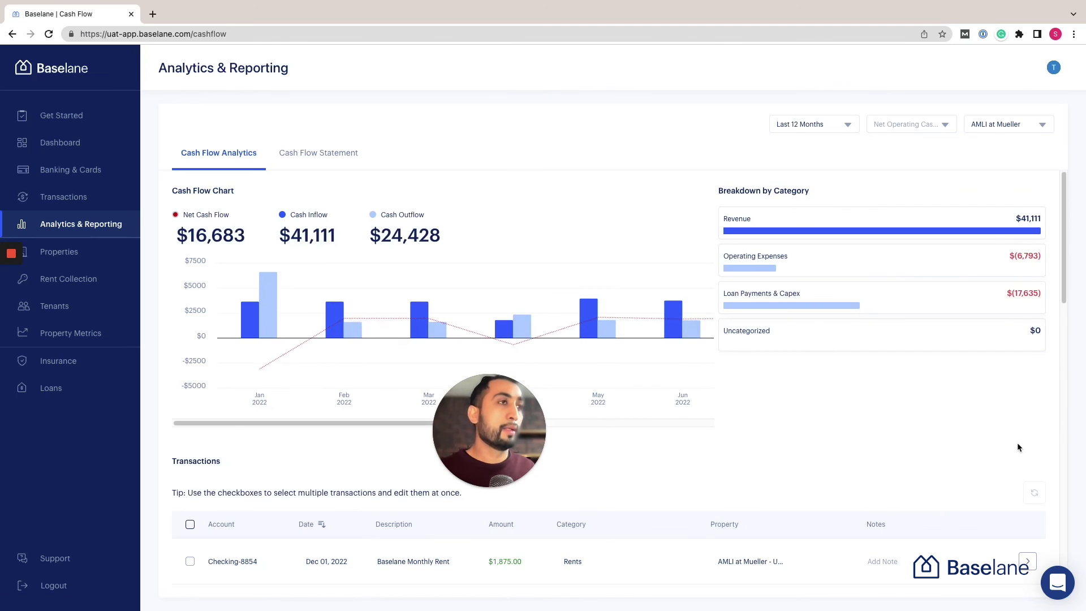
Break down January 2022's Operating Expenses by category.
left_click_drag(498, 436, 804, 433)
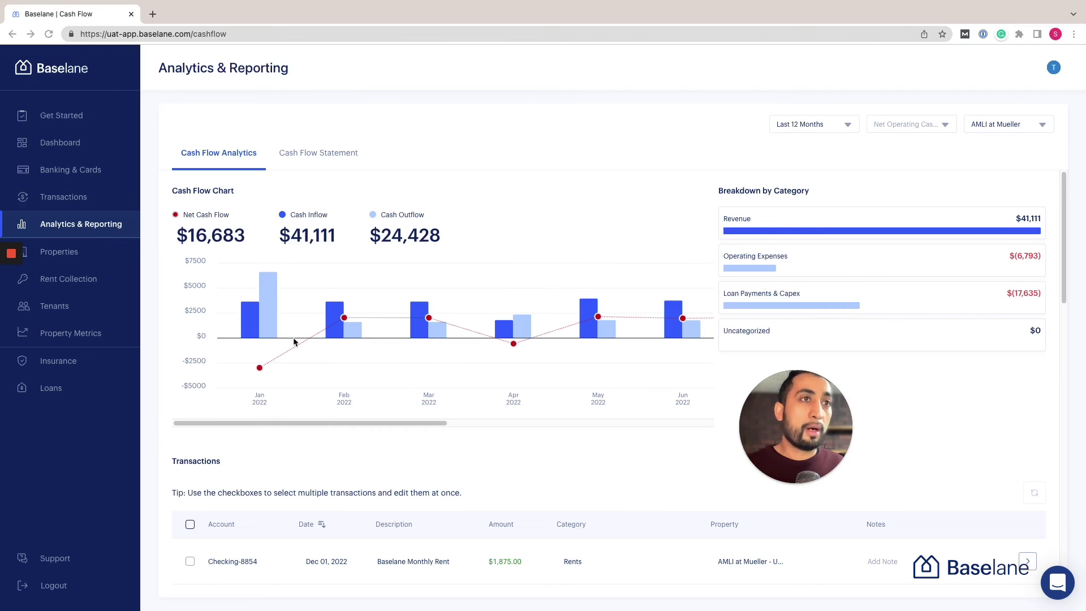
left_click(269, 318)
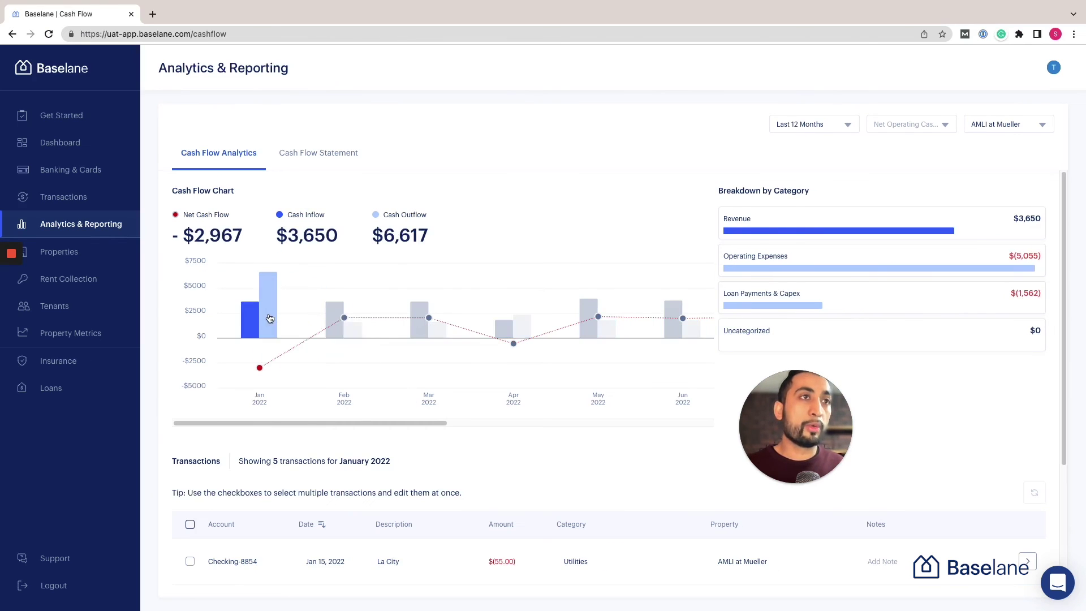
left_click_drag(797, 415, 405, 406)
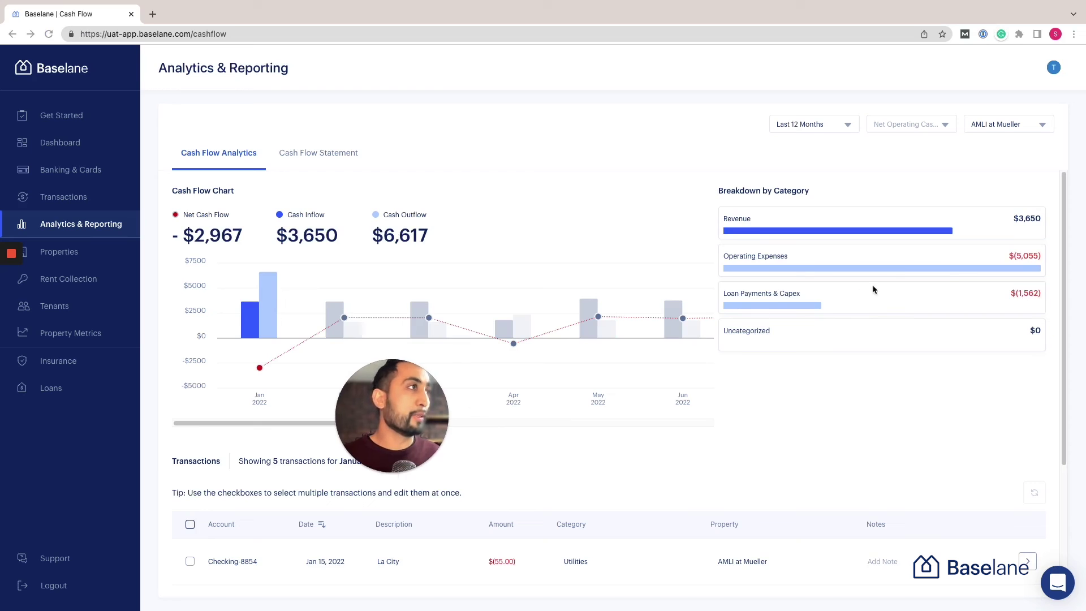
left_click(931, 264)
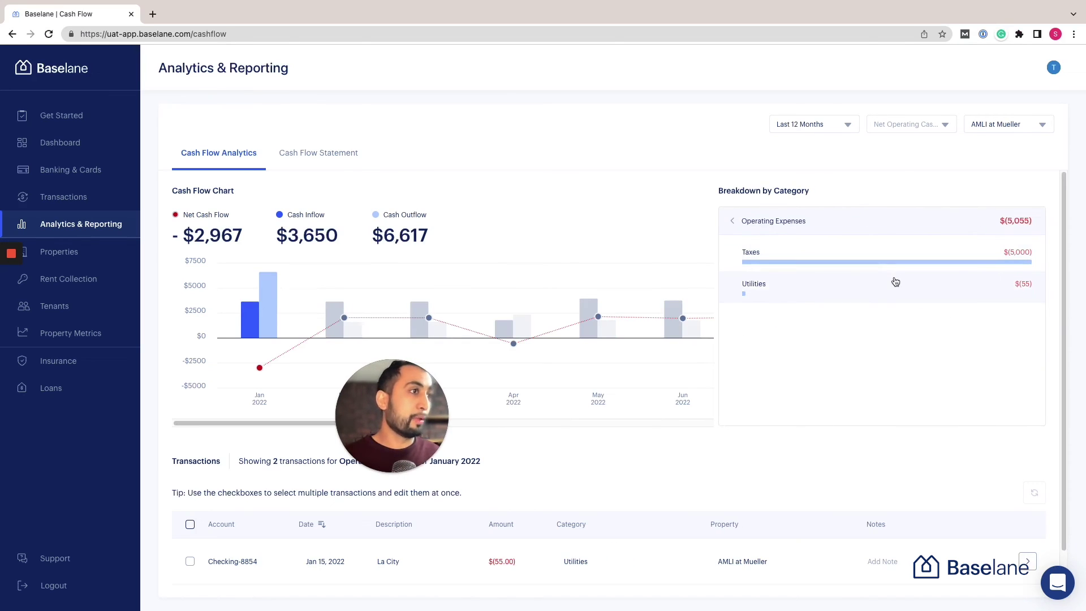
scroll(896, 282, "down", 1)
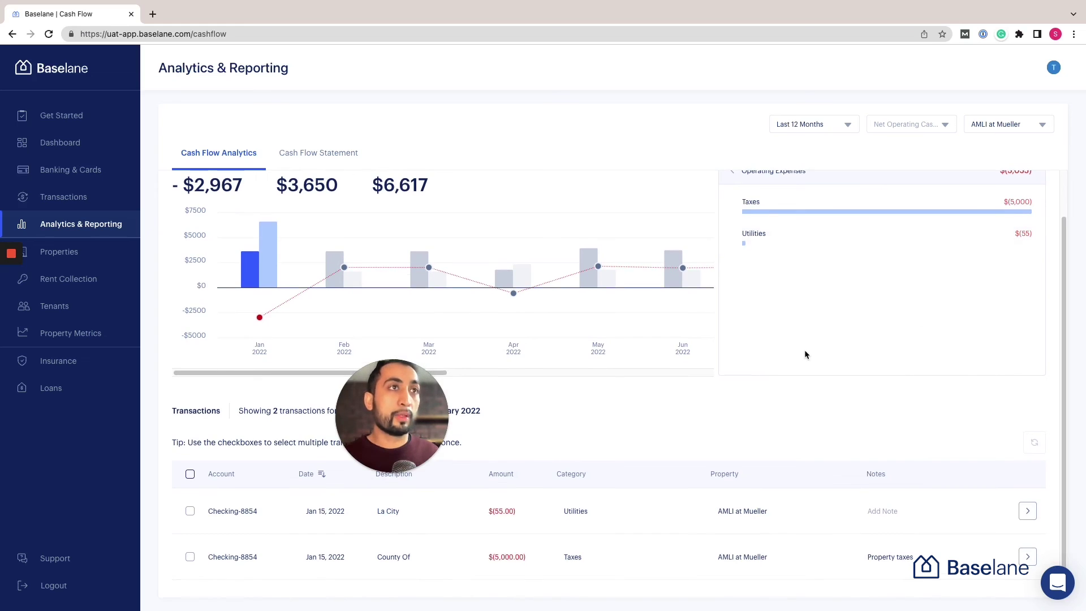
scroll(805, 350, "up", 1)
Open the Cash Flow Statement for AMLI at Mueller and look over its lines.
left_click(317, 153)
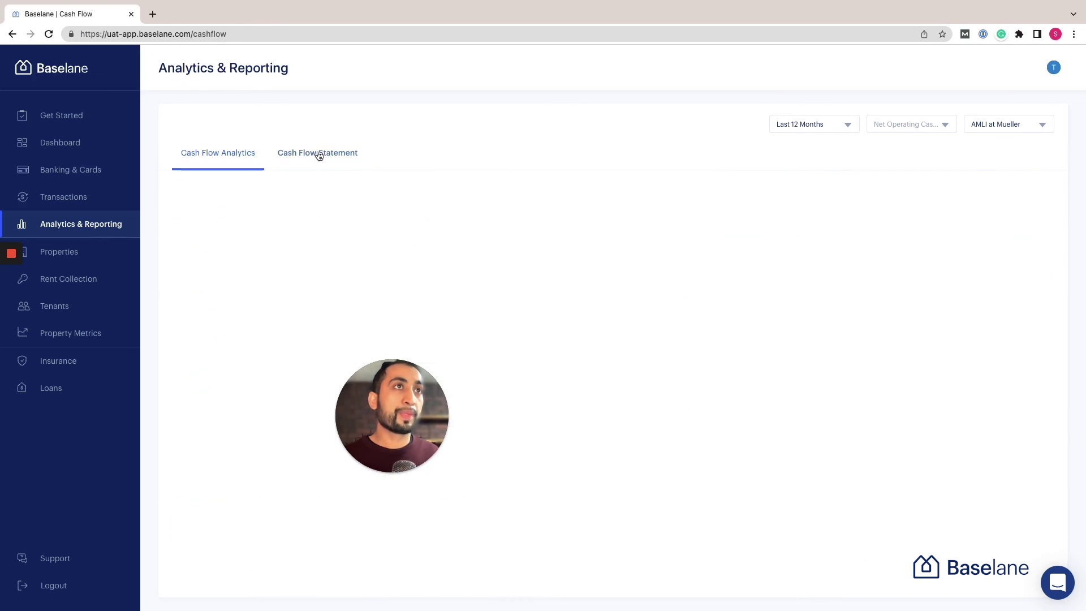
left_click_drag(391, 414, 114, 429)
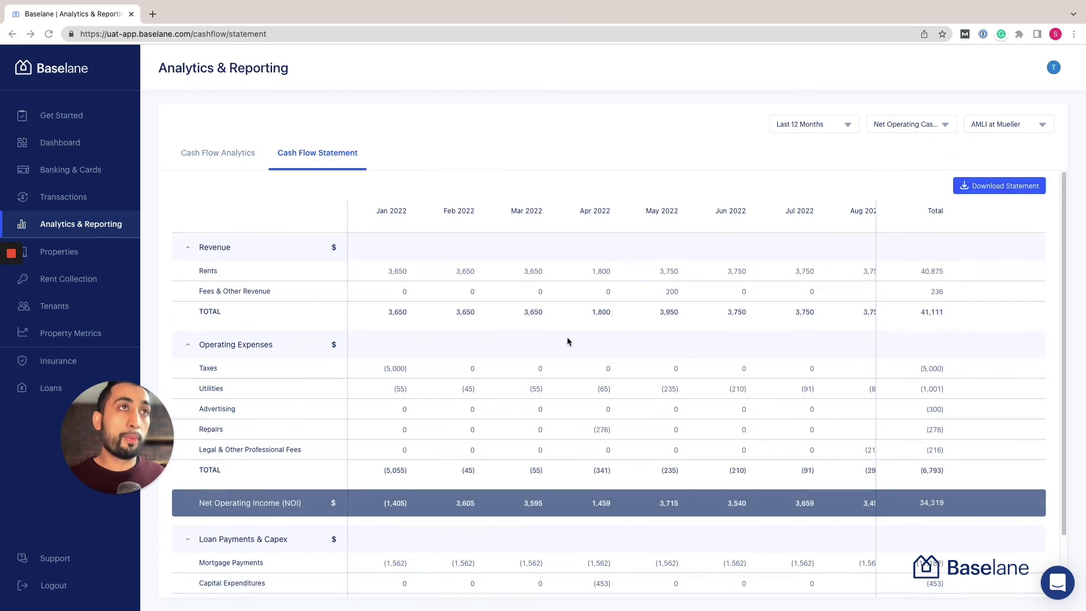
scroll(566, 337, "down", 3)
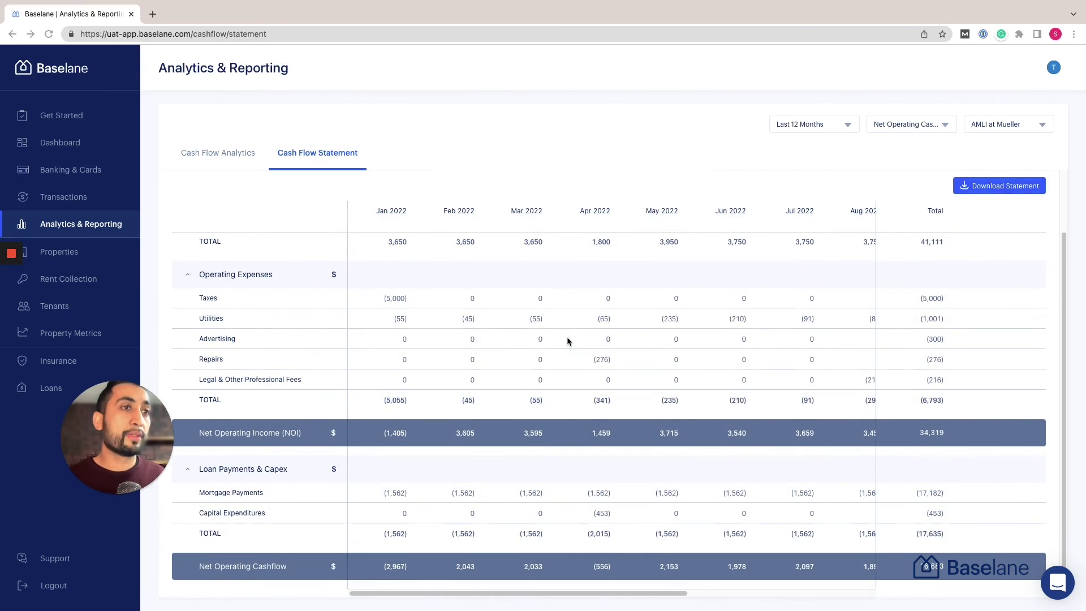
scroll(567, 337, "up", 3)
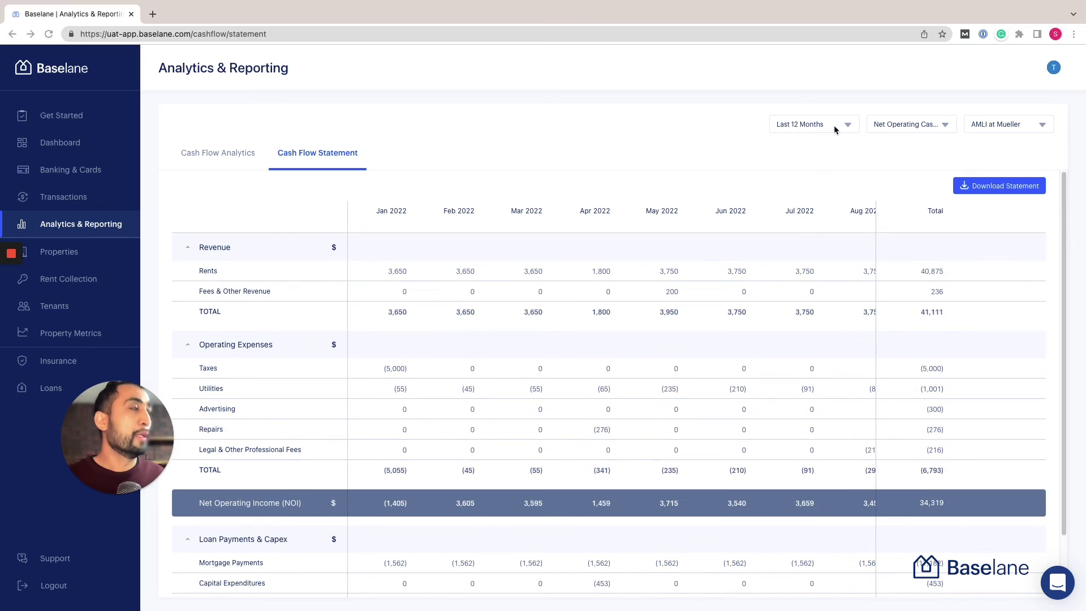
Switch the statement to the Schedule E Categories view, showing $41,111 revenue and $6,793 operating expenses.
left_click(835, 130)
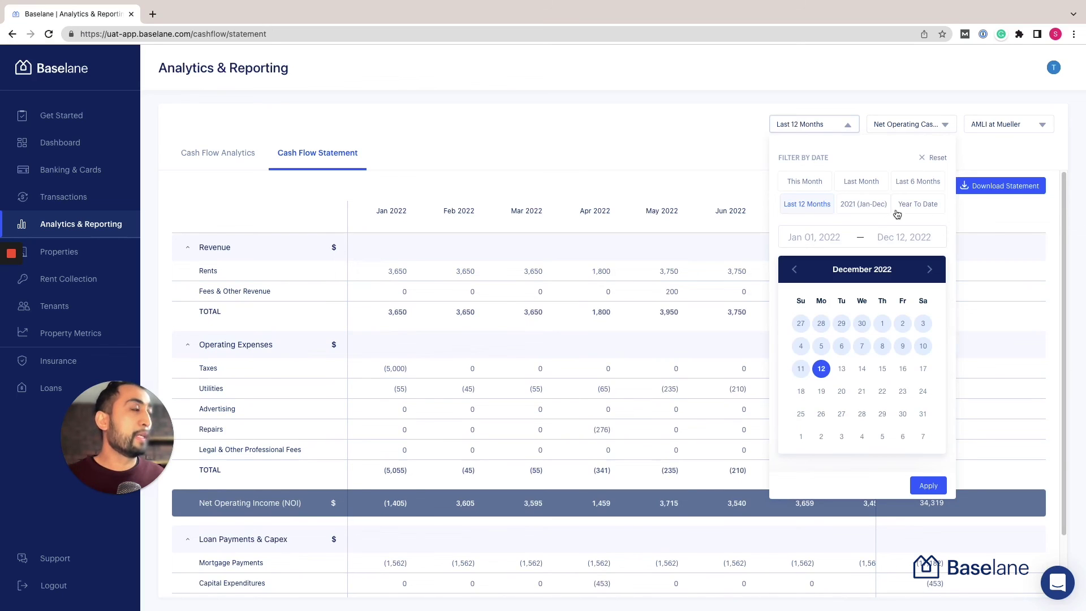
left_click(899, 128)
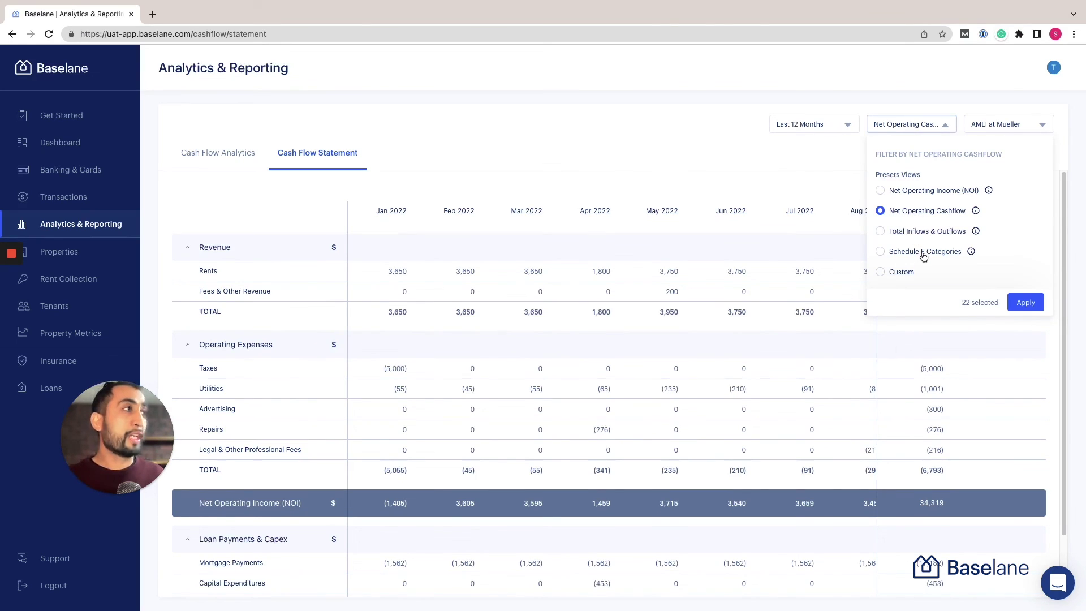
left_click(1027, 303)
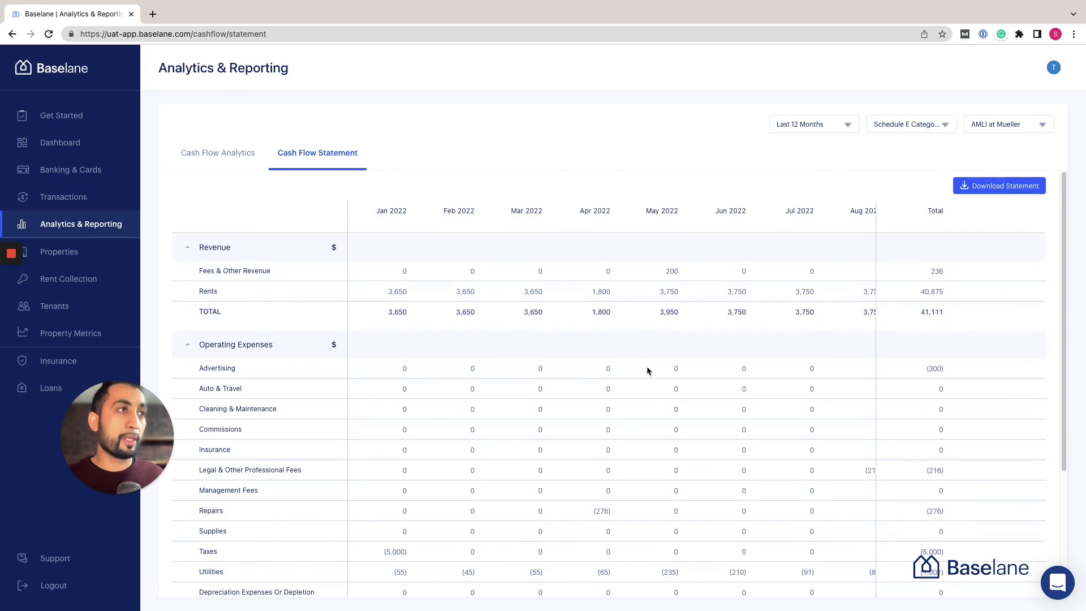
scroll(638, 345, "down", 5)
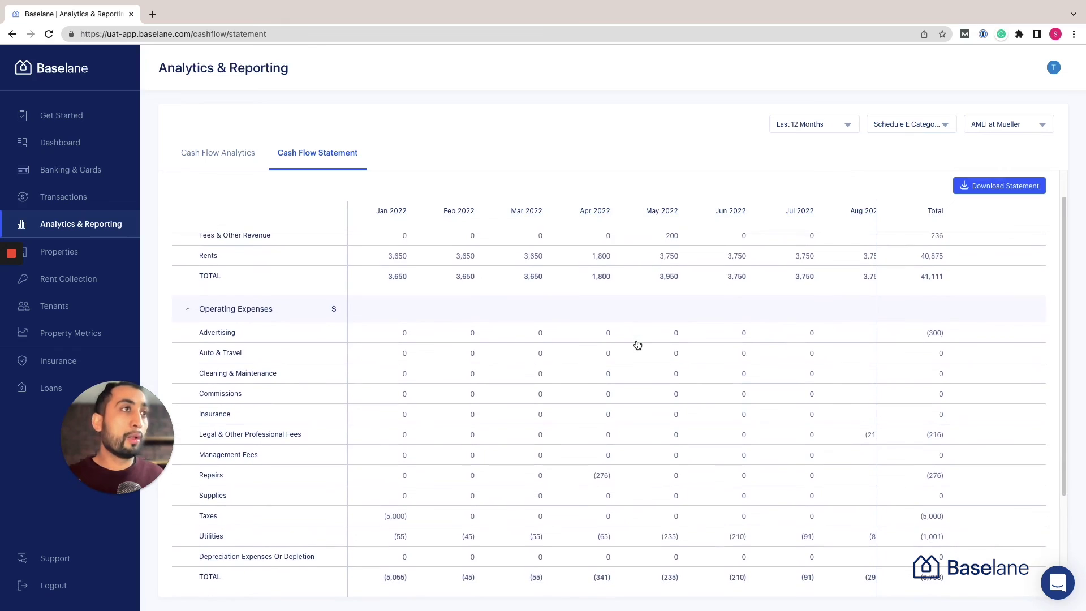
scroll(636, 343, "up", 5)
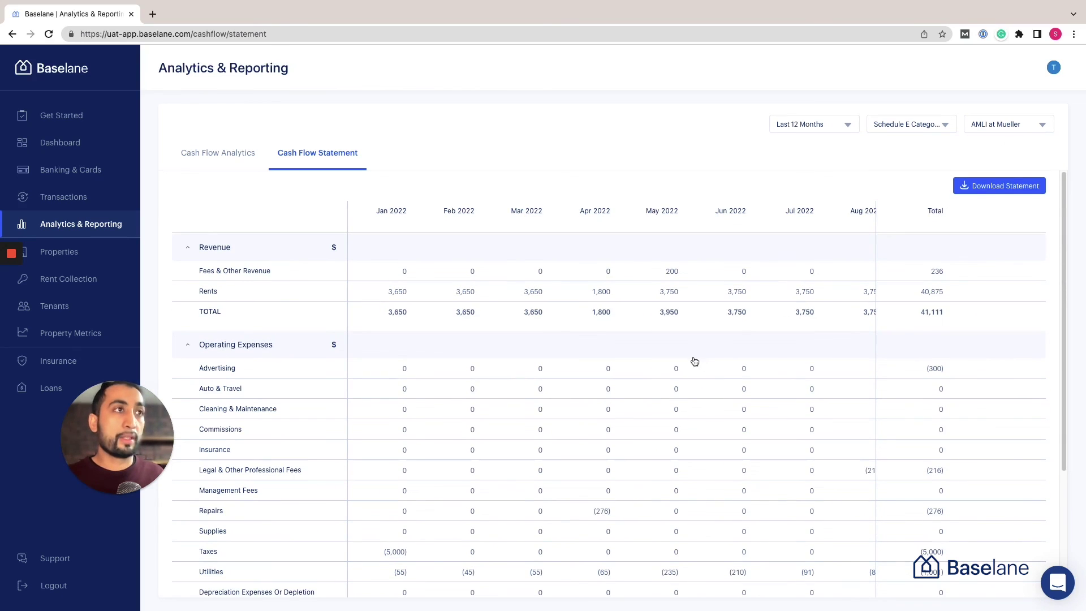
scroll(713, 356, "down", 5)
scroll(711, 355, "up", 5)
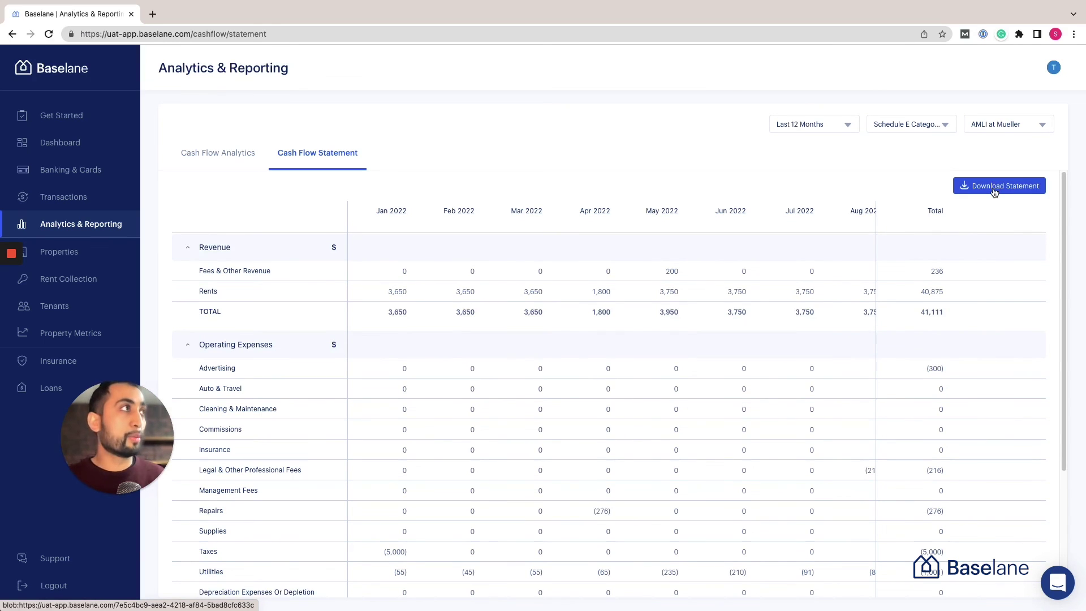
Return to Cash Flow Analytics for all properties: $16,054 net over the last 12 months.
left_click(235, 155)
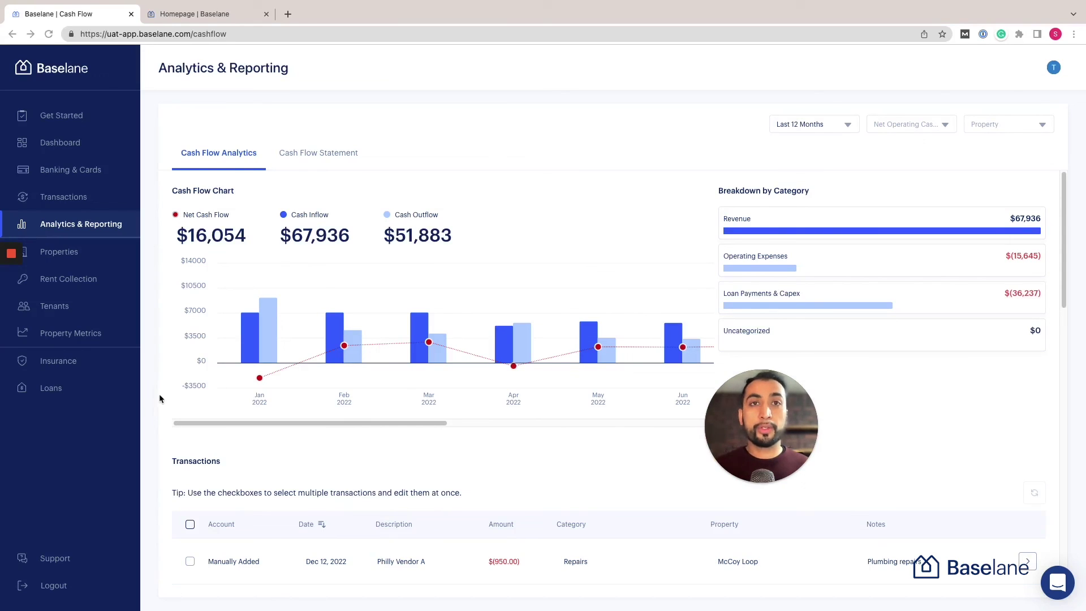
View the rental property insurance estimates, then switch to the already open Baselane homepage.
left_click(84, 368)
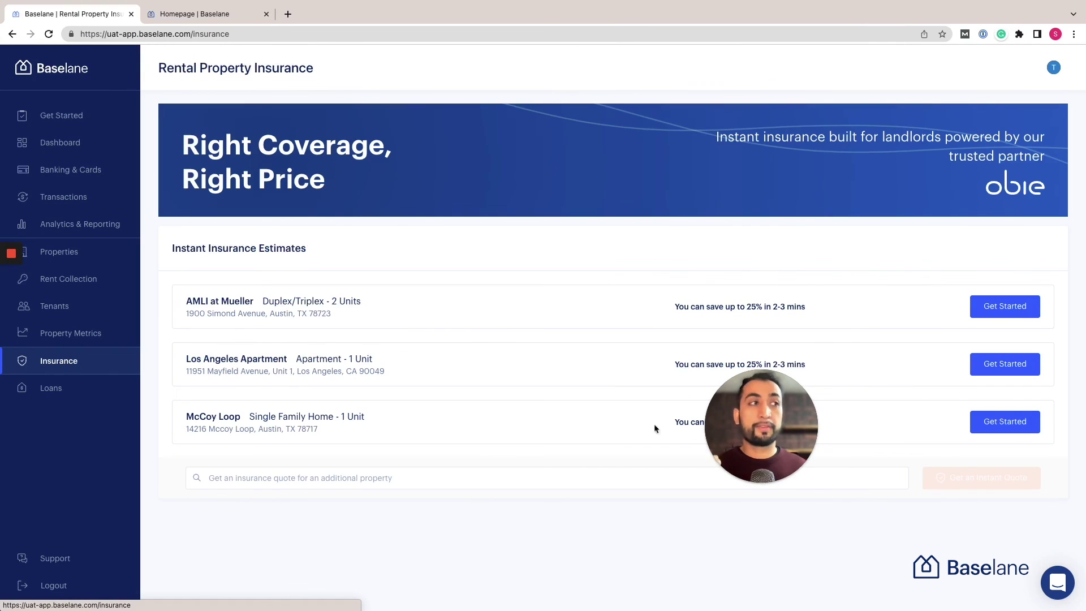
left_click_drag(761, 446, 555, 426)
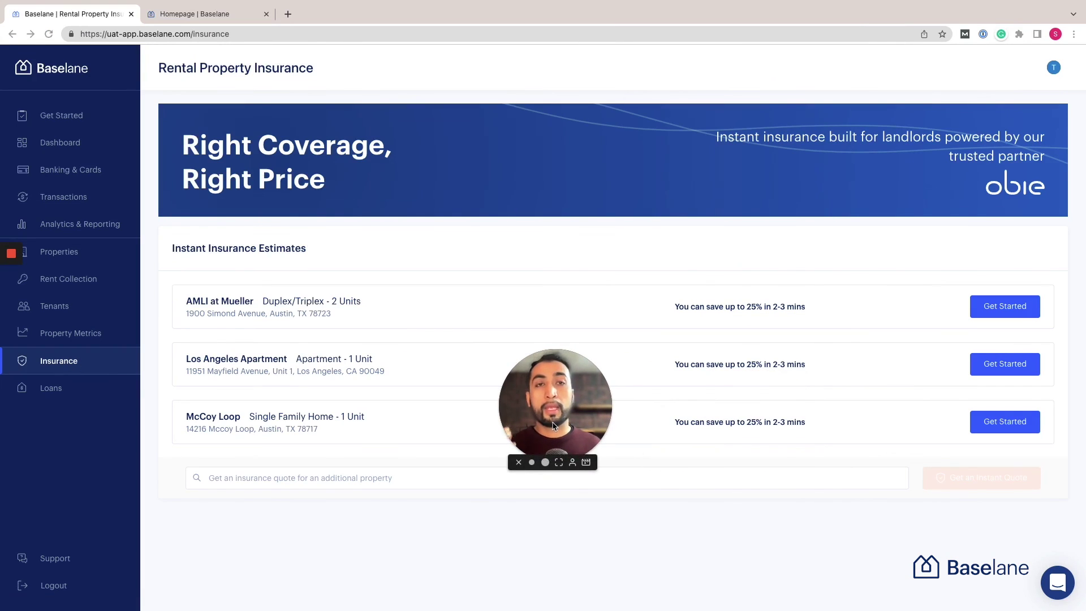
left_click_drag(553, 421, 543, 434)
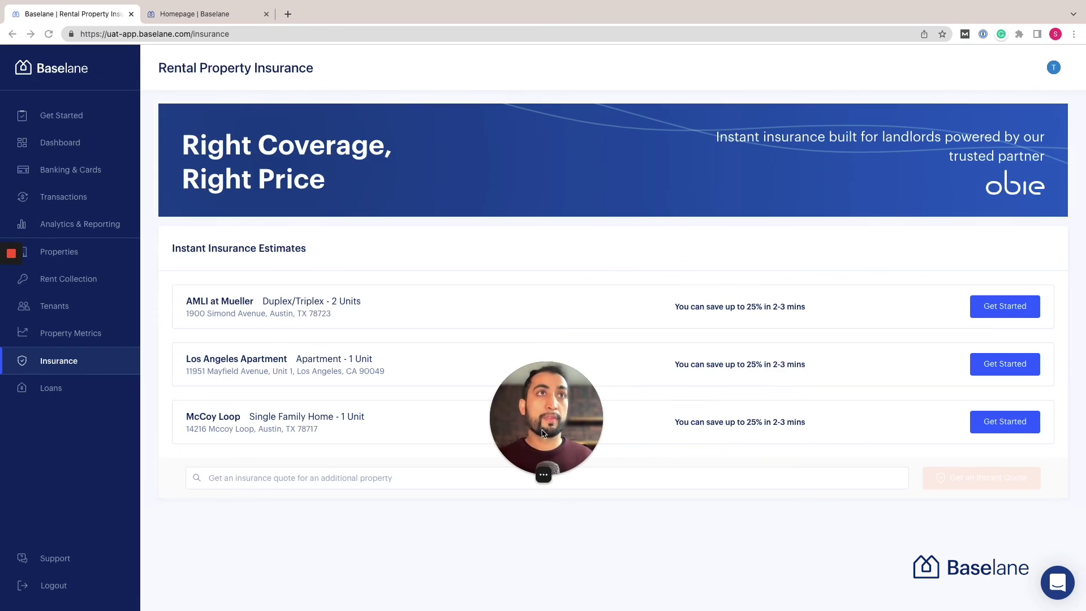
left_click(231, 18)
left_click_drag(561, 441, 154, 390)
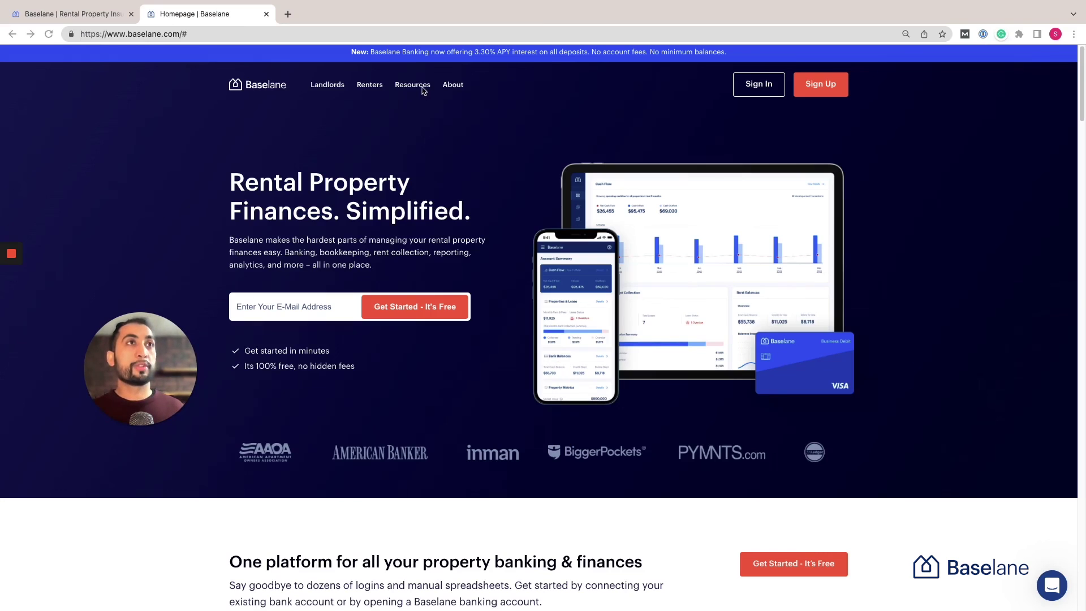
left_click_drag(138, 371, 127, 336)
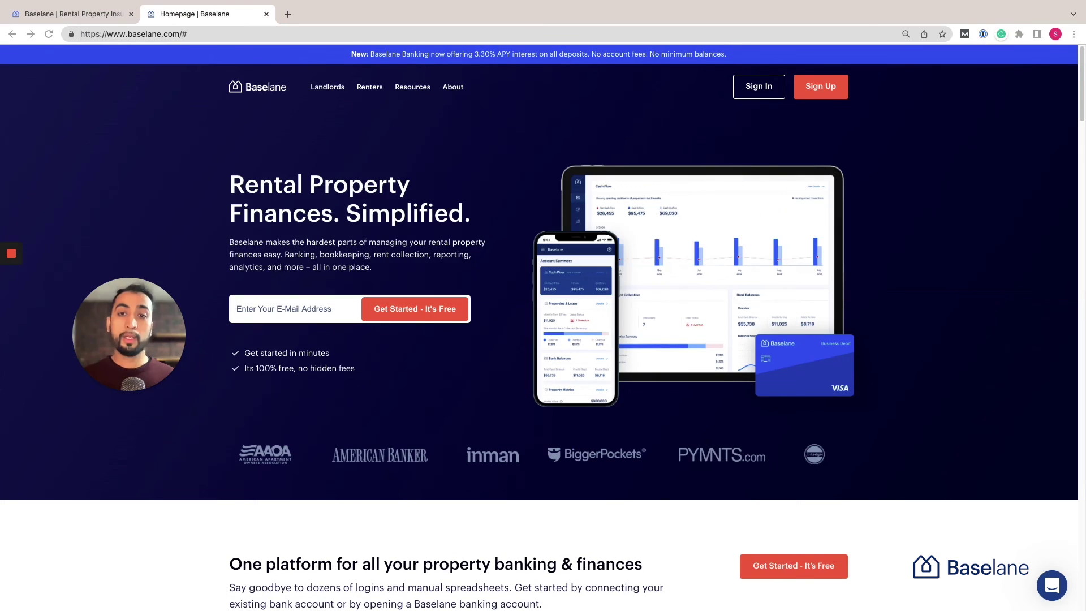